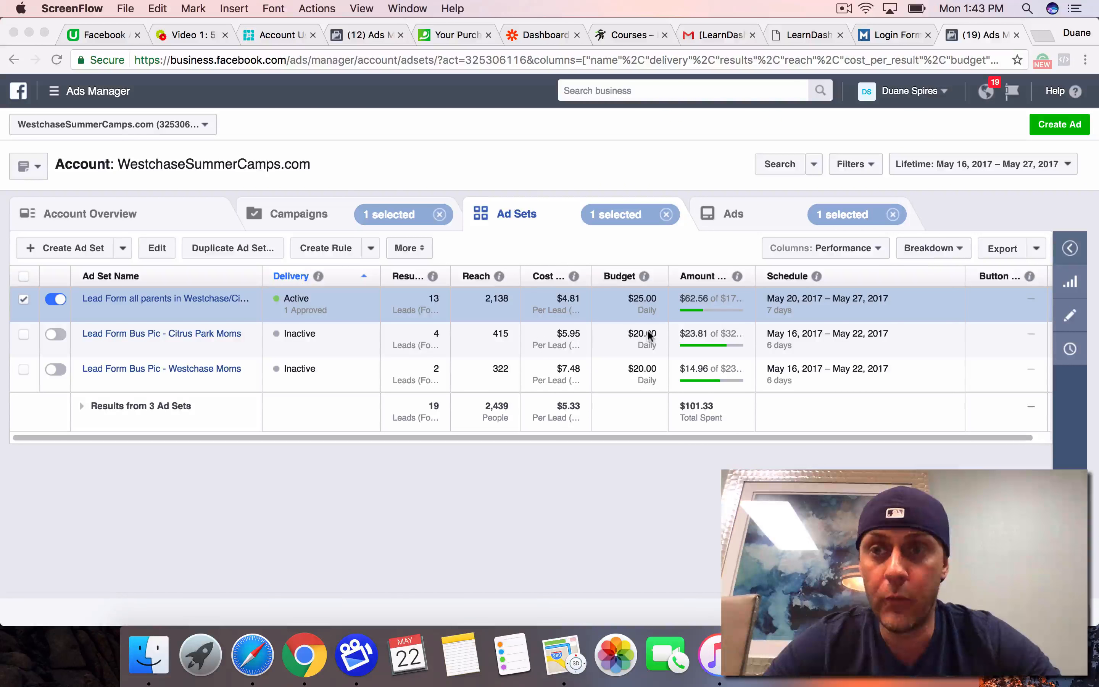
Step: Open the active ad set for all parents in Westchase and check its ad's results and relevance score
click(337, 215)
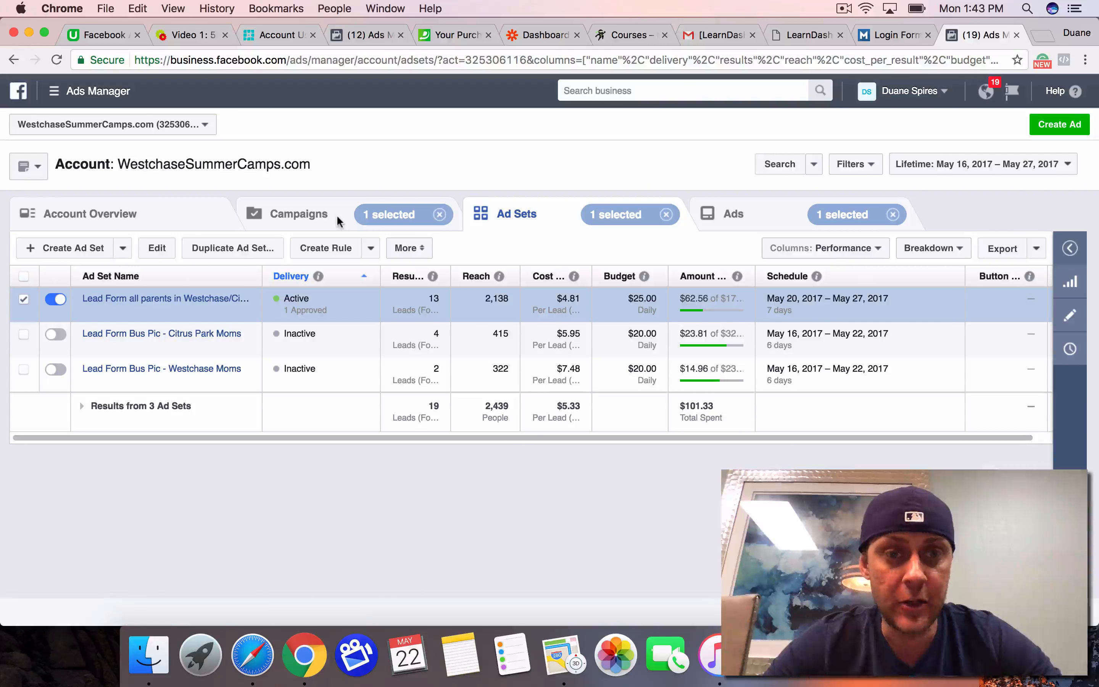
click(325, 215)
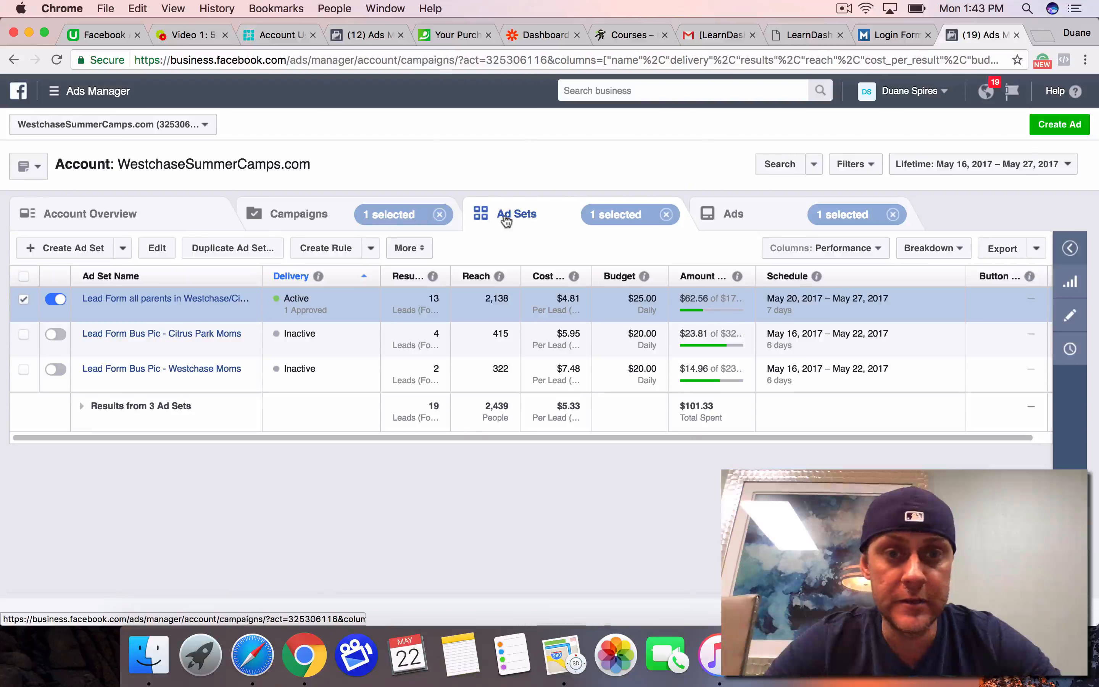
click(508, 220)
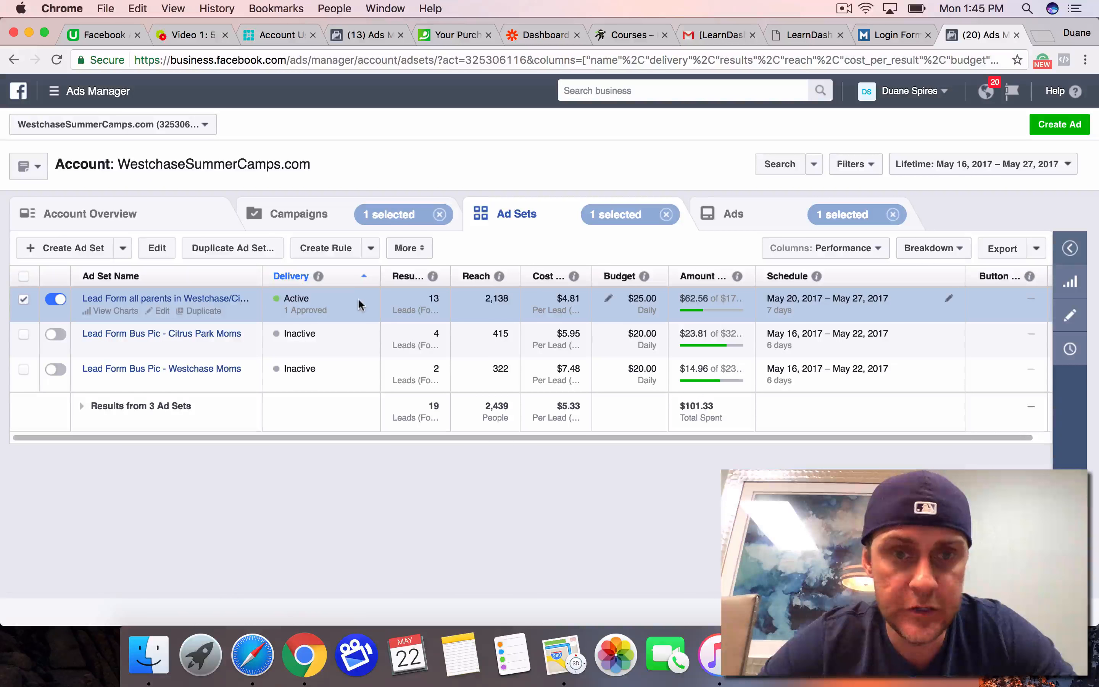
click(227, 299)
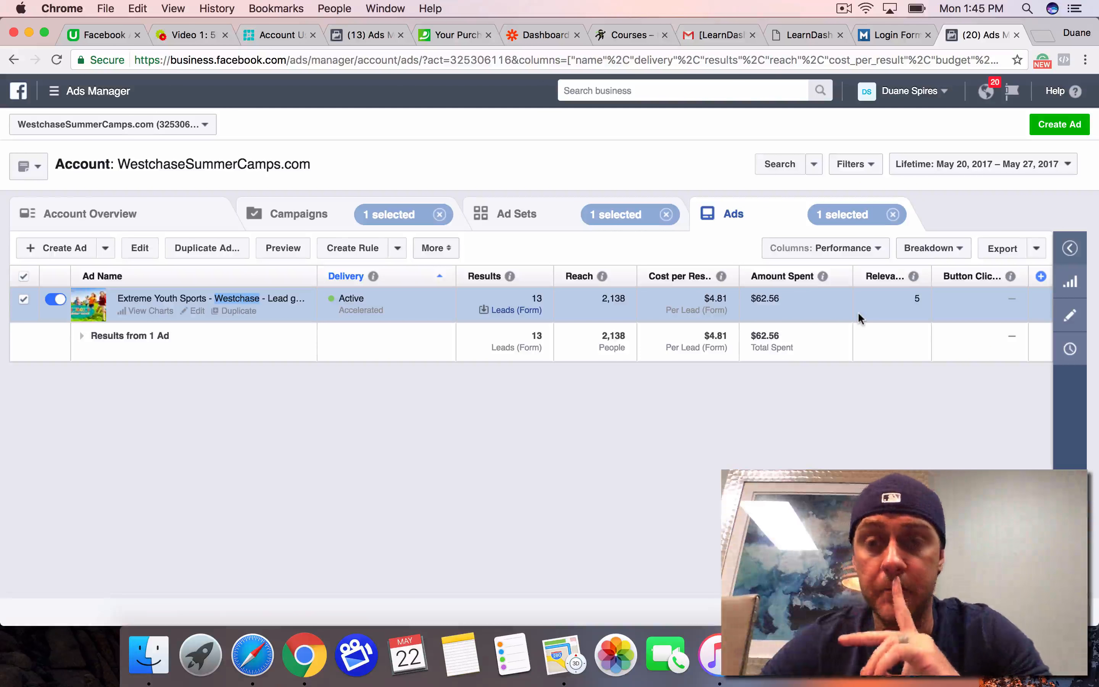
mouse_move(916, 278)
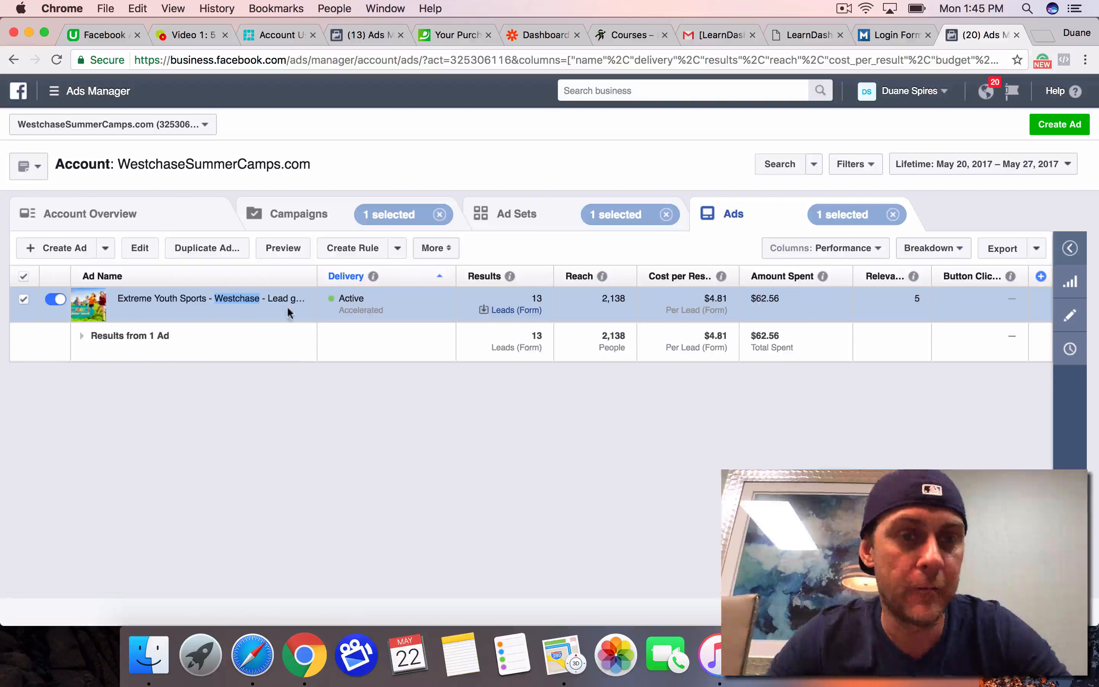
Step: Preview the Extreme Youth Sports - Westchase ad in the Desktop News Feed format and read through its text and image
click(288, 254)
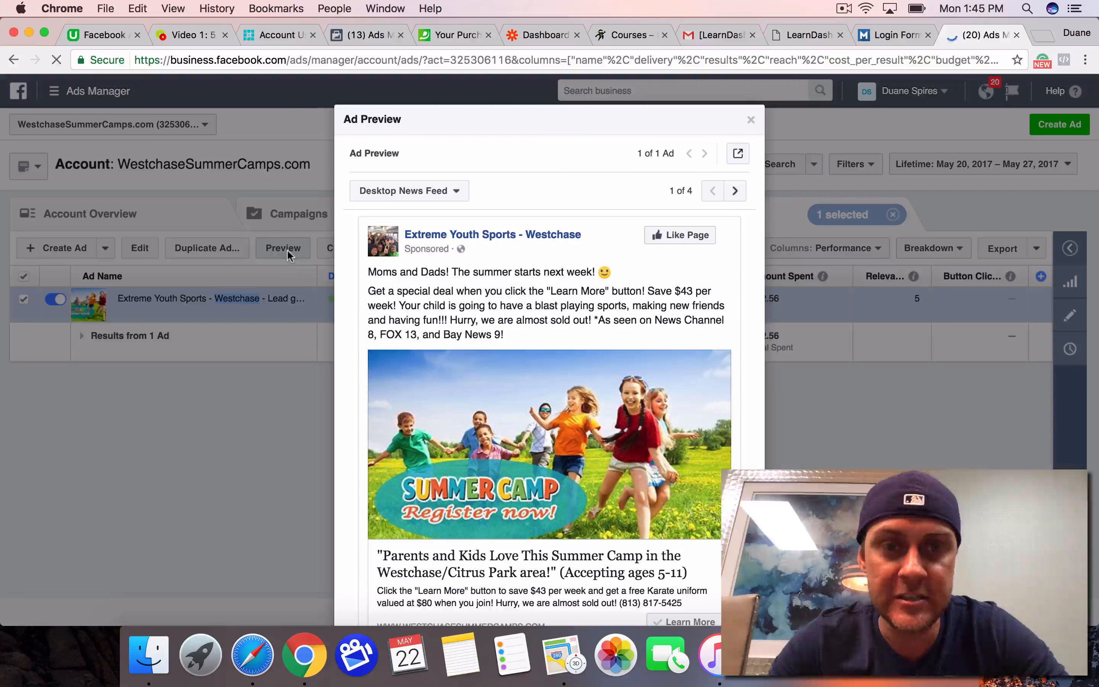
scroll(467, 364, down, 2)
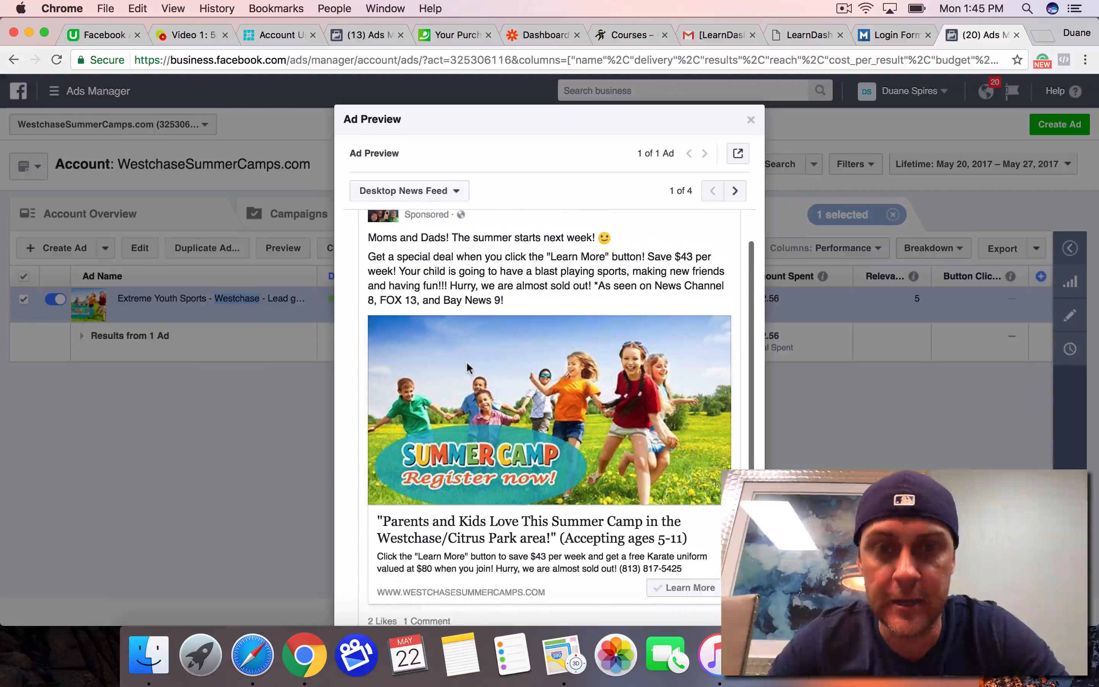
scroll(468, 367, up, 2)
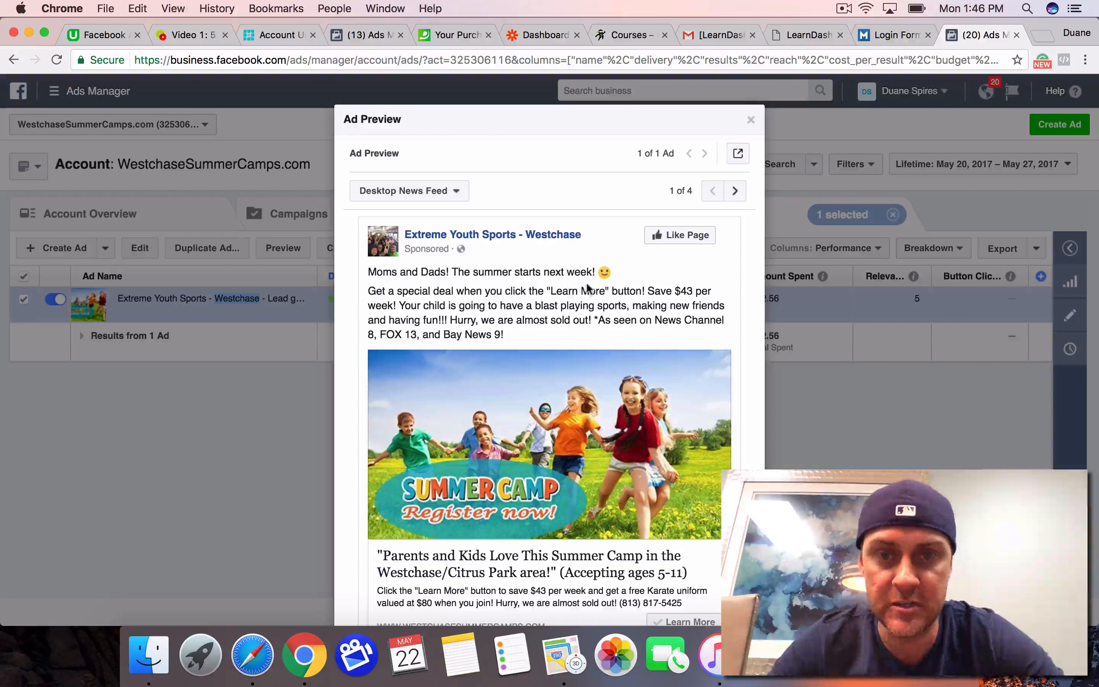
scroll(585, 272, down, 1)
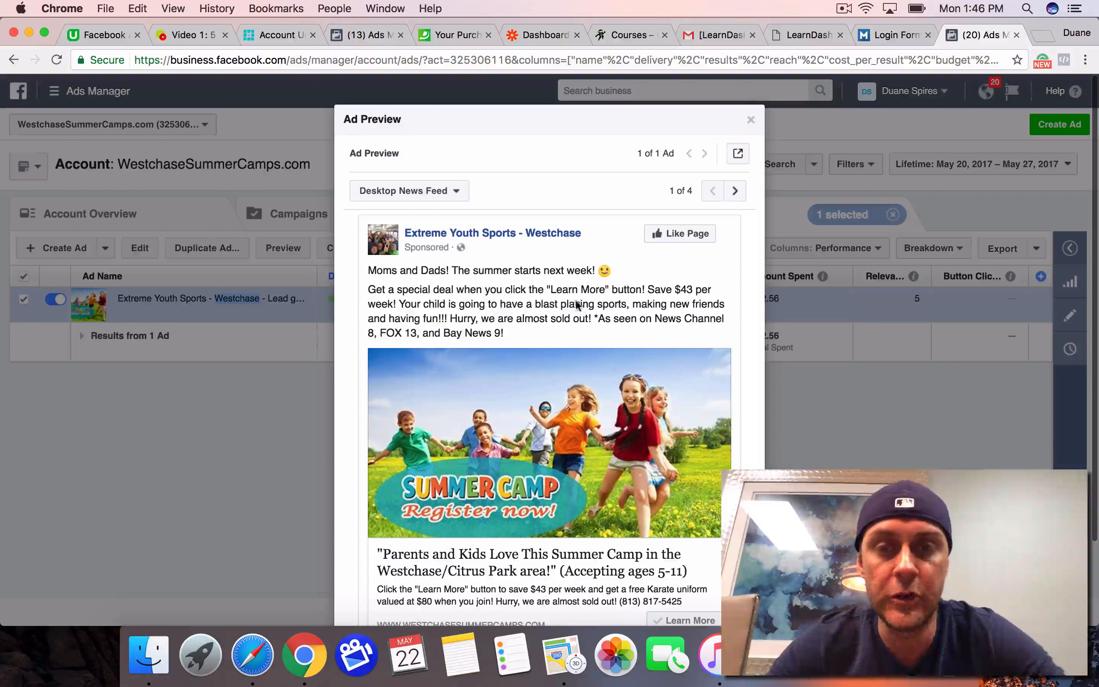
scroll(611, 308, down, 2)
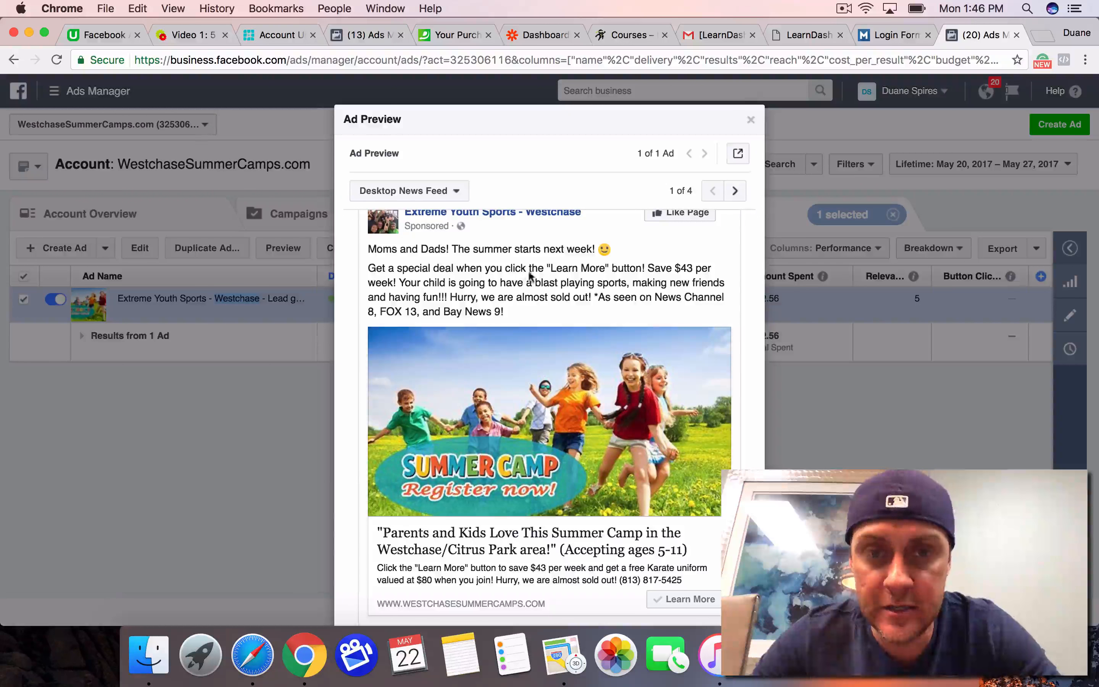
scroll(609, 337, down, 3)
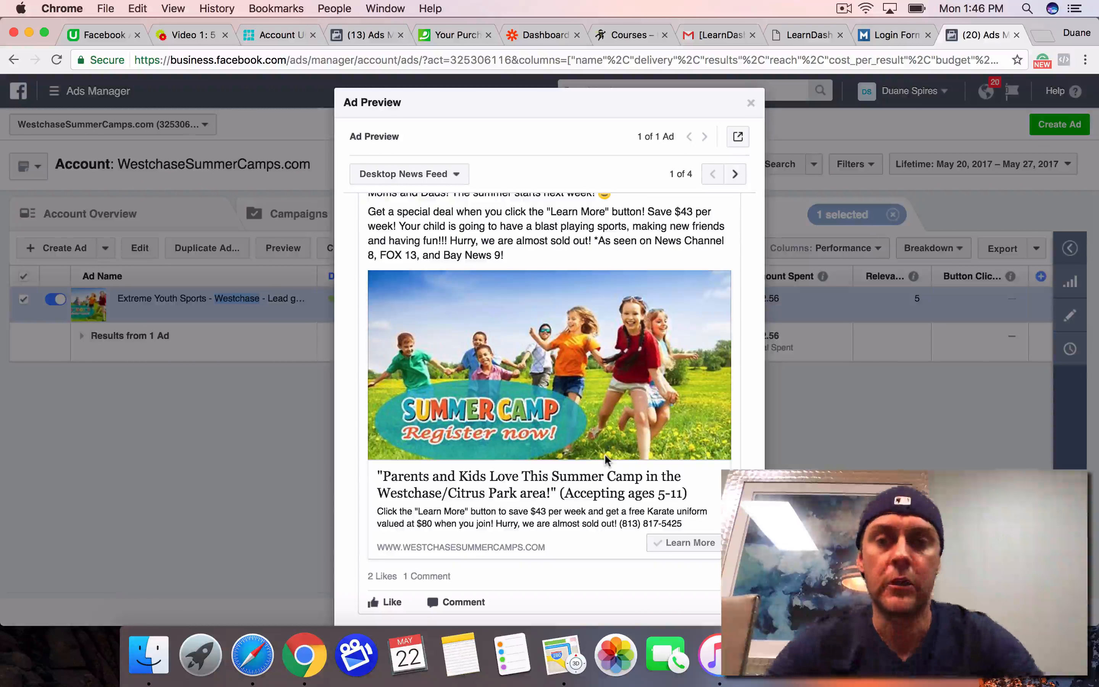
Step: Compare the ad's Mobile News Feed preview with the desktop version and close the preview
click(733, 177)
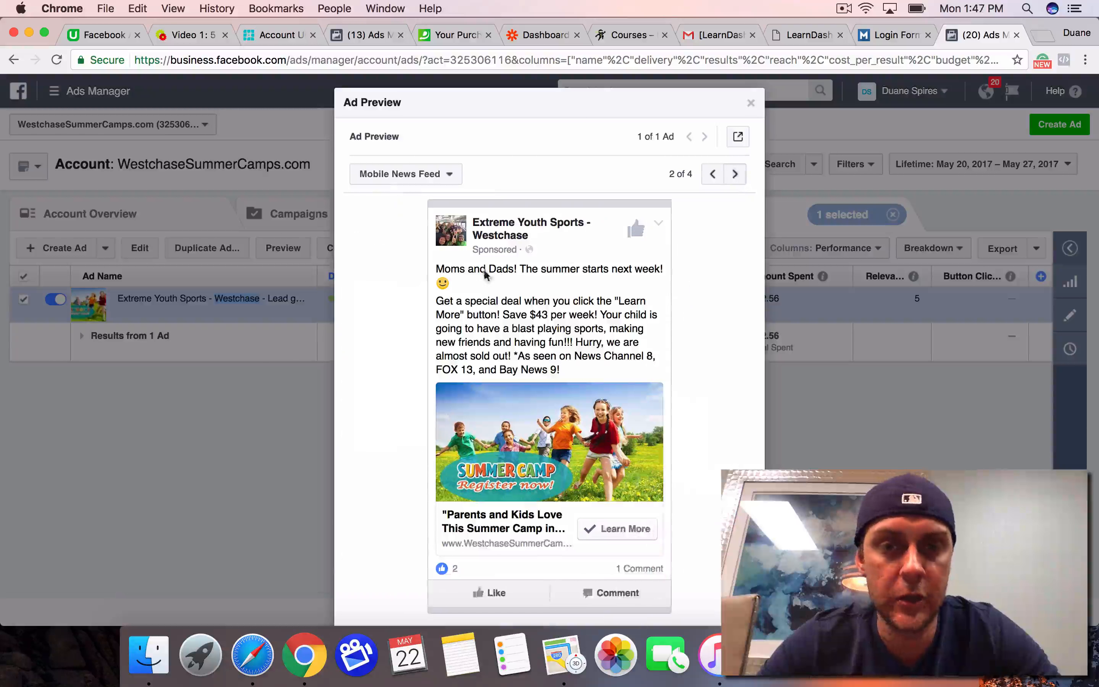
scroll(393, 458, down, 3)
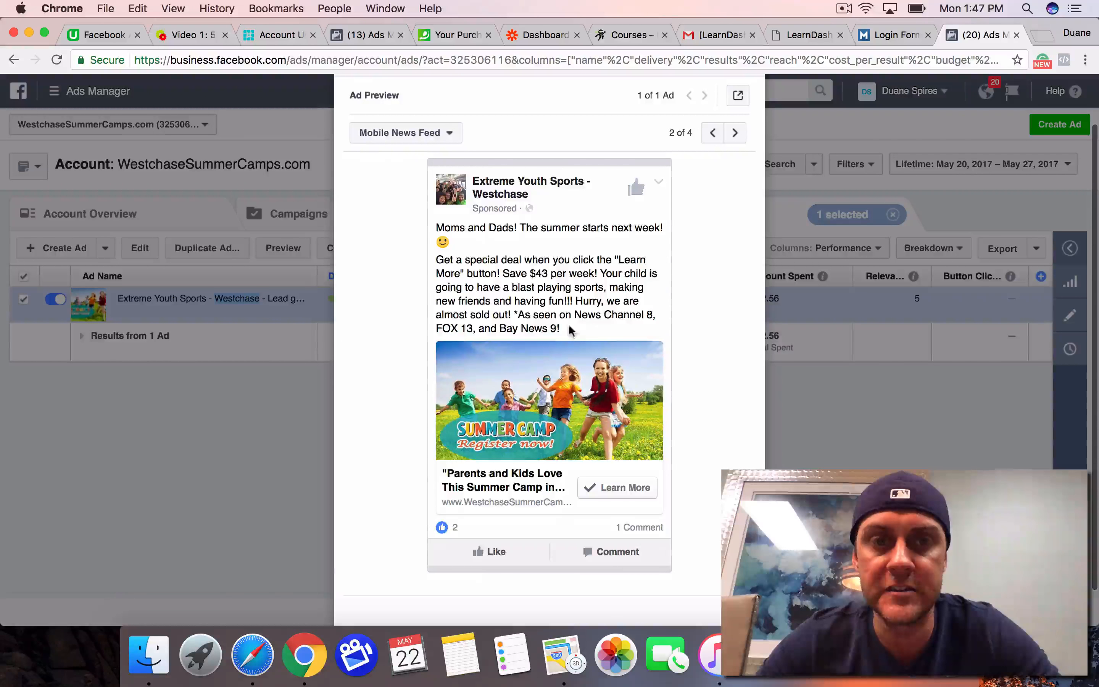
click(715, 131)
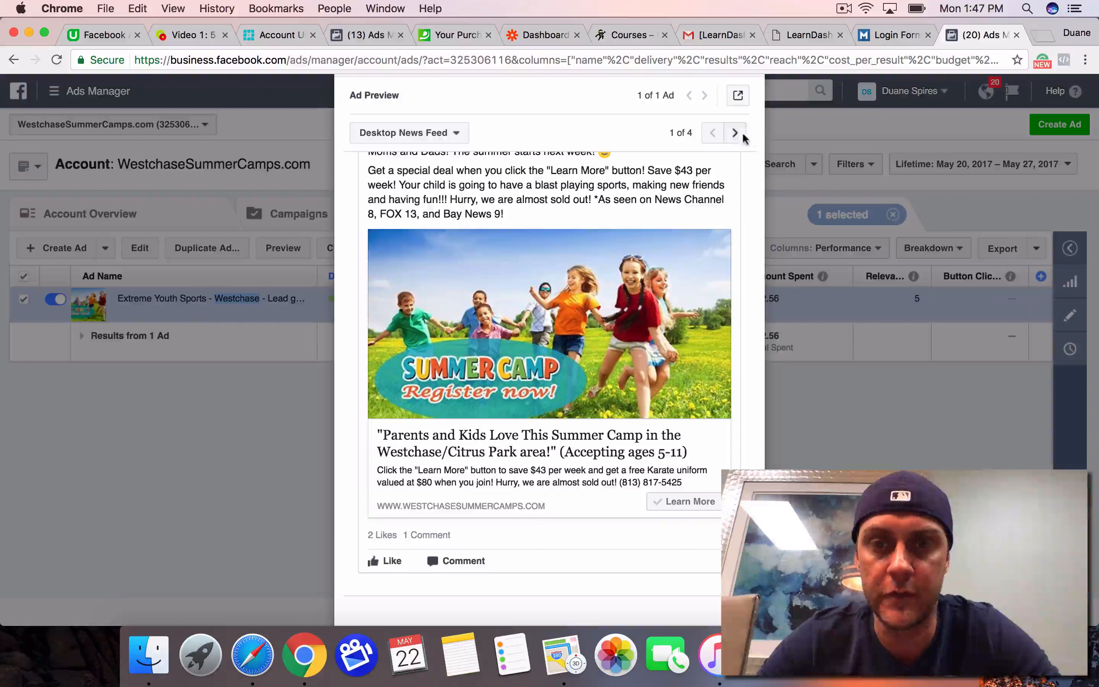
click(731, 133)
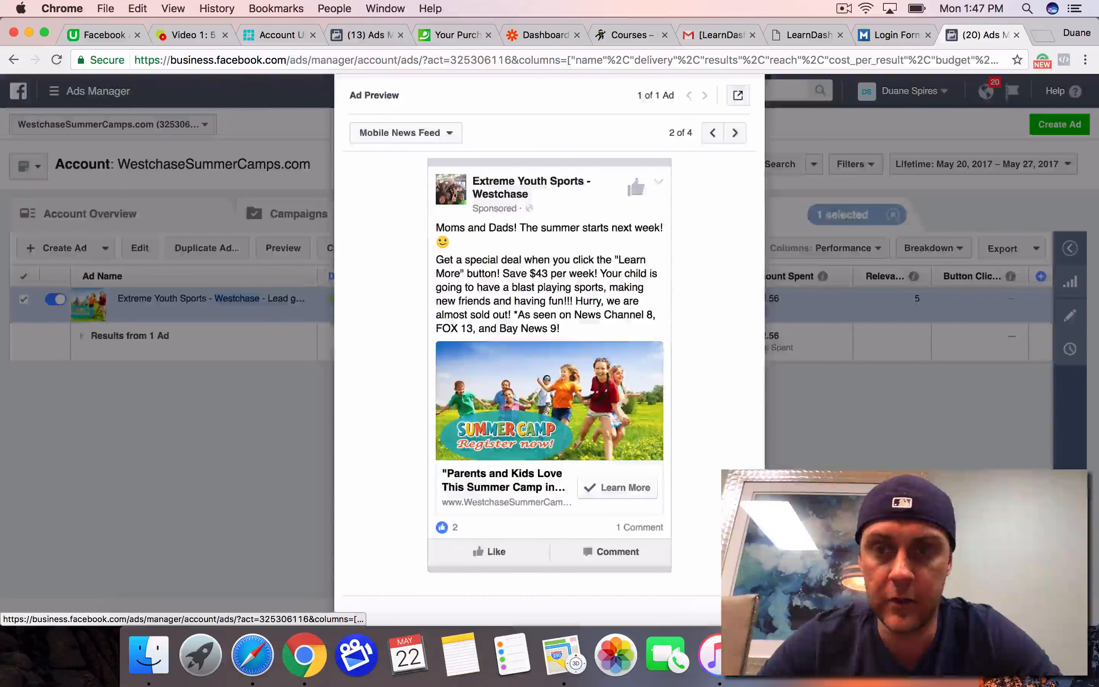
click(734, 611)
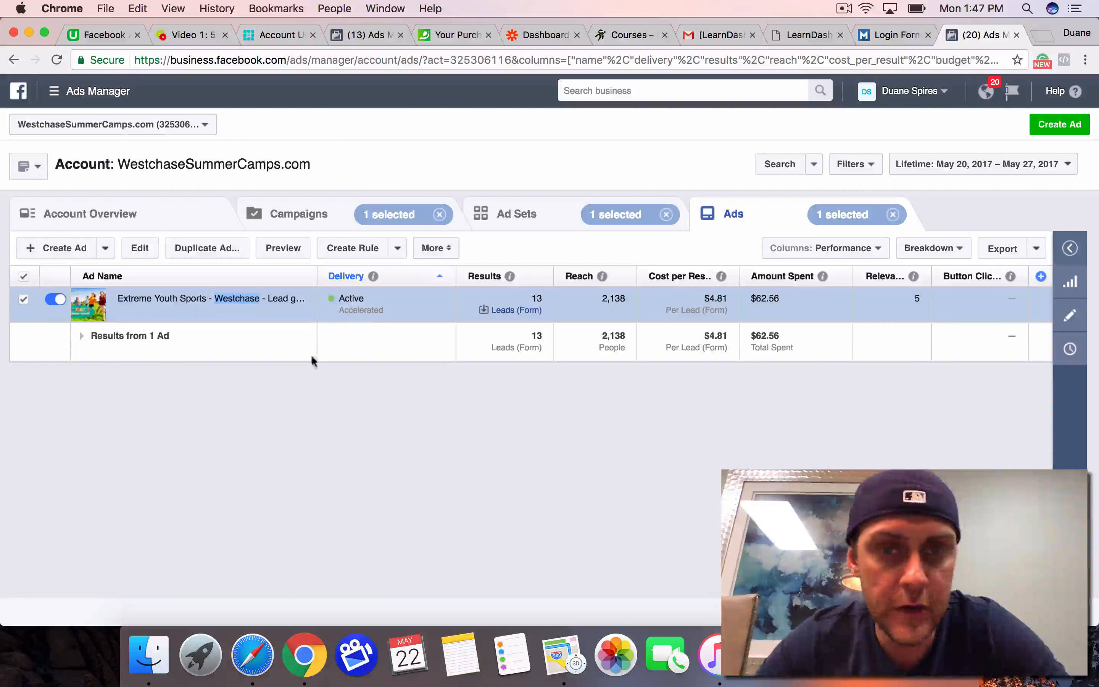
click(317, 386)
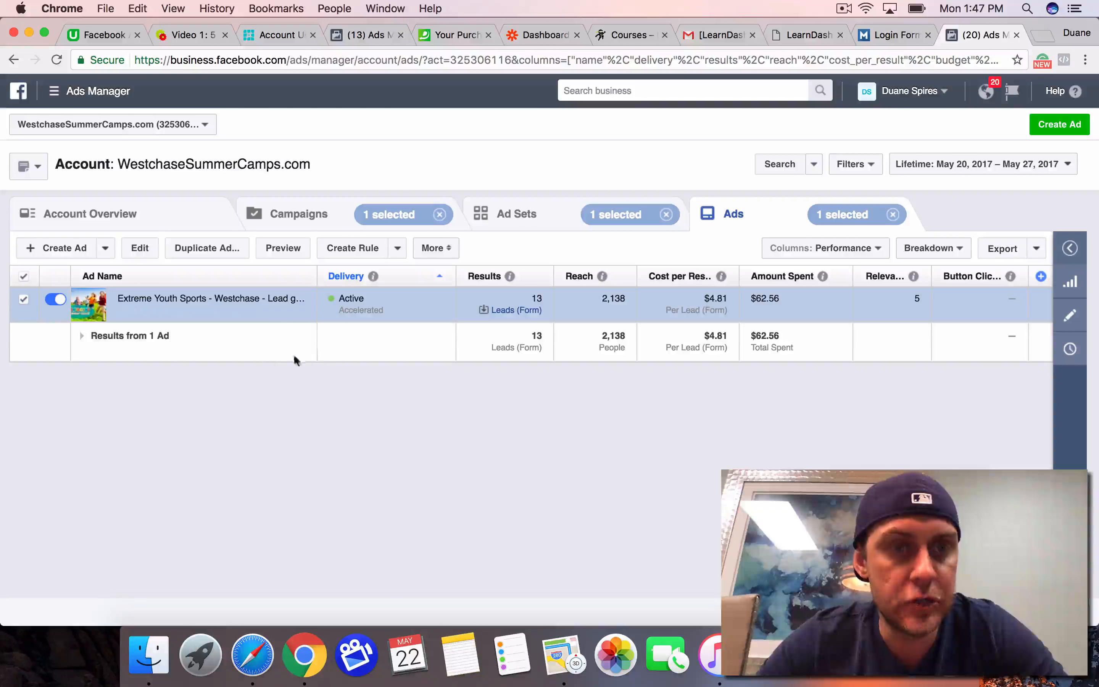
Step: Create a new ad campaign from the ad sets view with the Lead generation objective and continue to the ad set settings
click(552, 226)
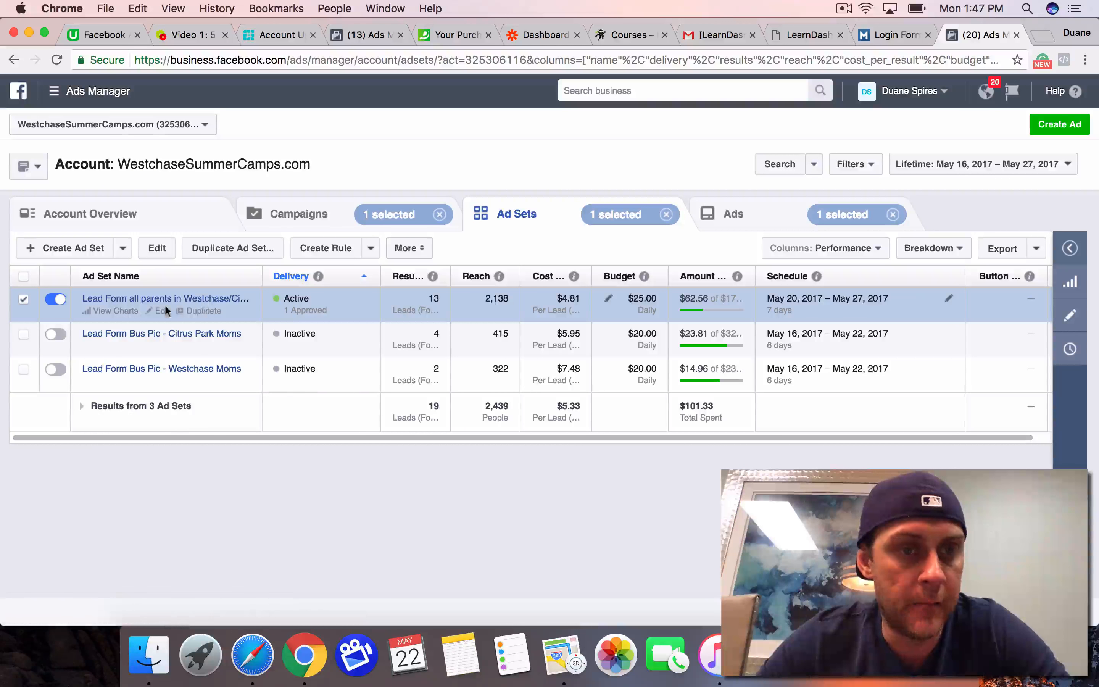
click(1056, 131)
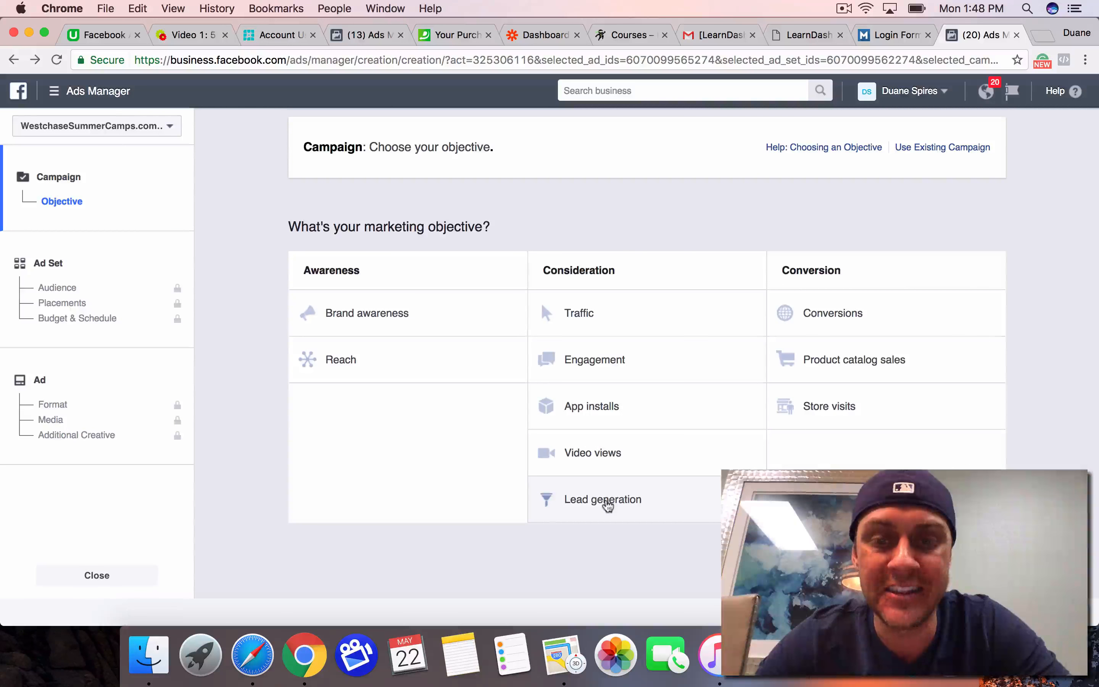
click(606, 501)
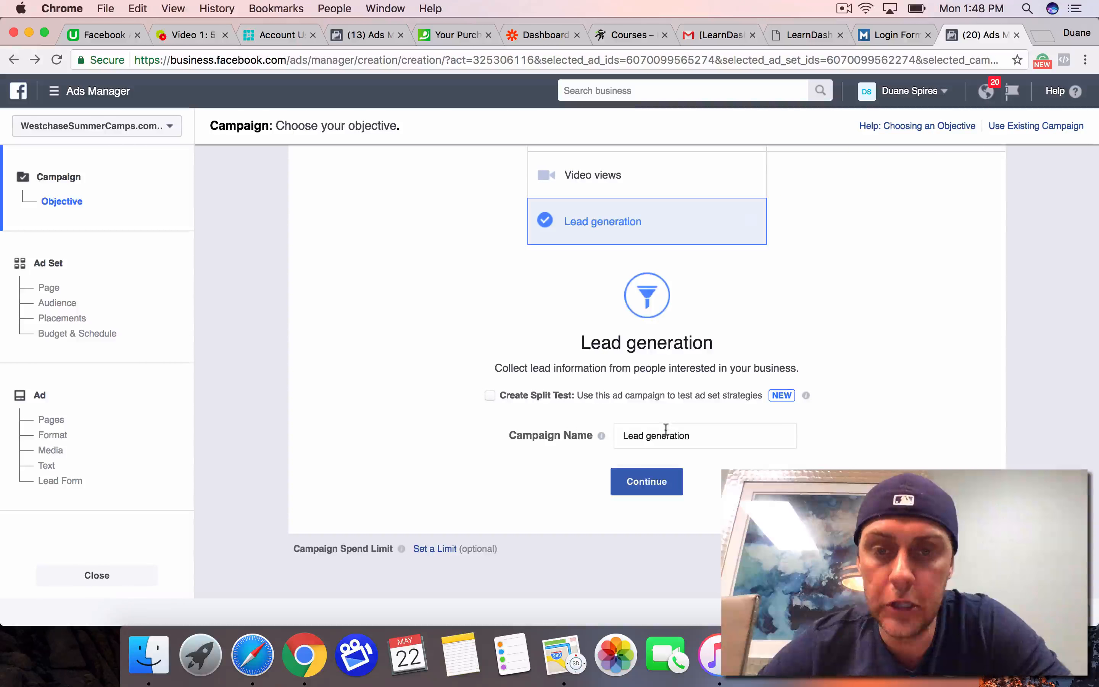
click(641, 481)
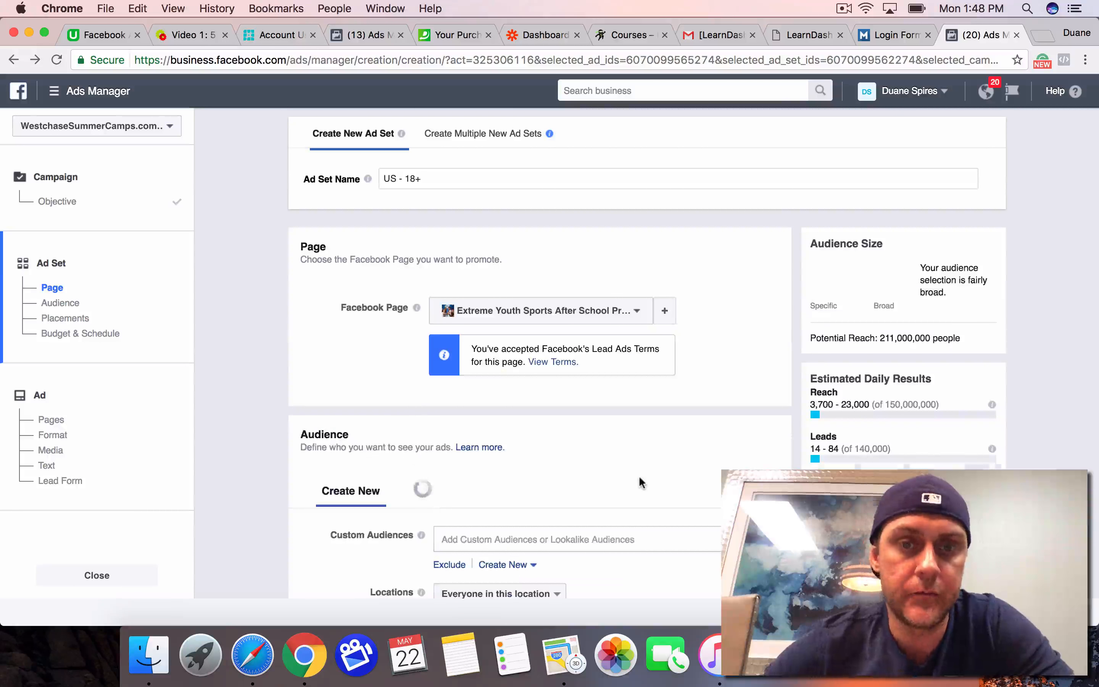
Step: Rename the new ad set as "Lead gen example"
triple_click(470, 180)
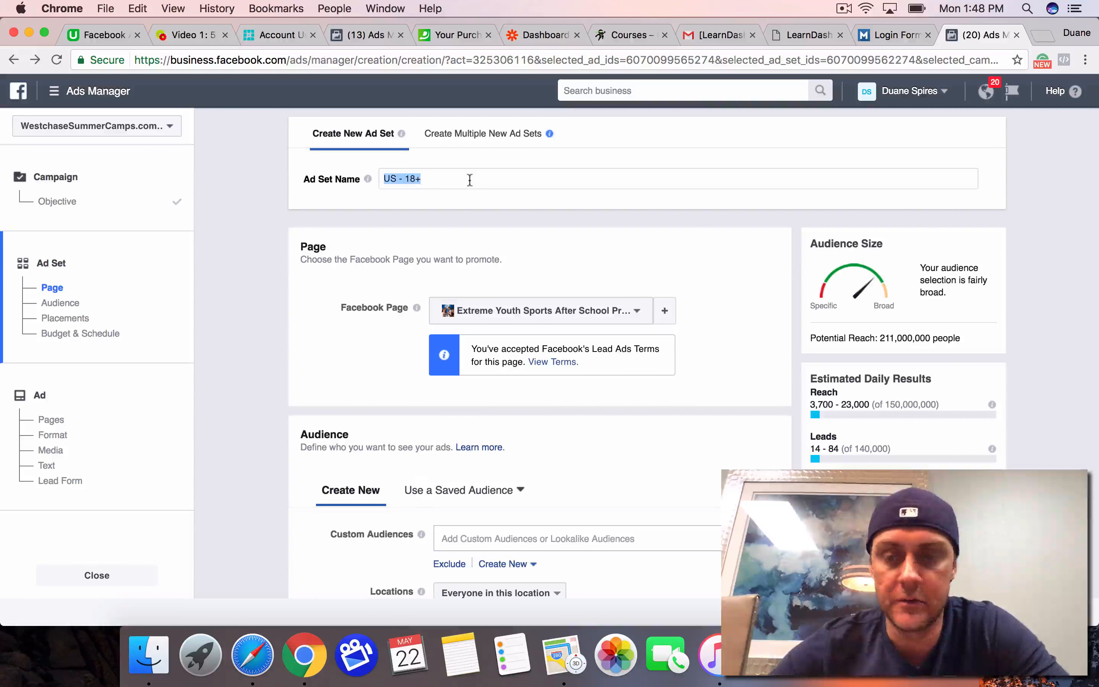
key(BackSpace)
text(Lje)
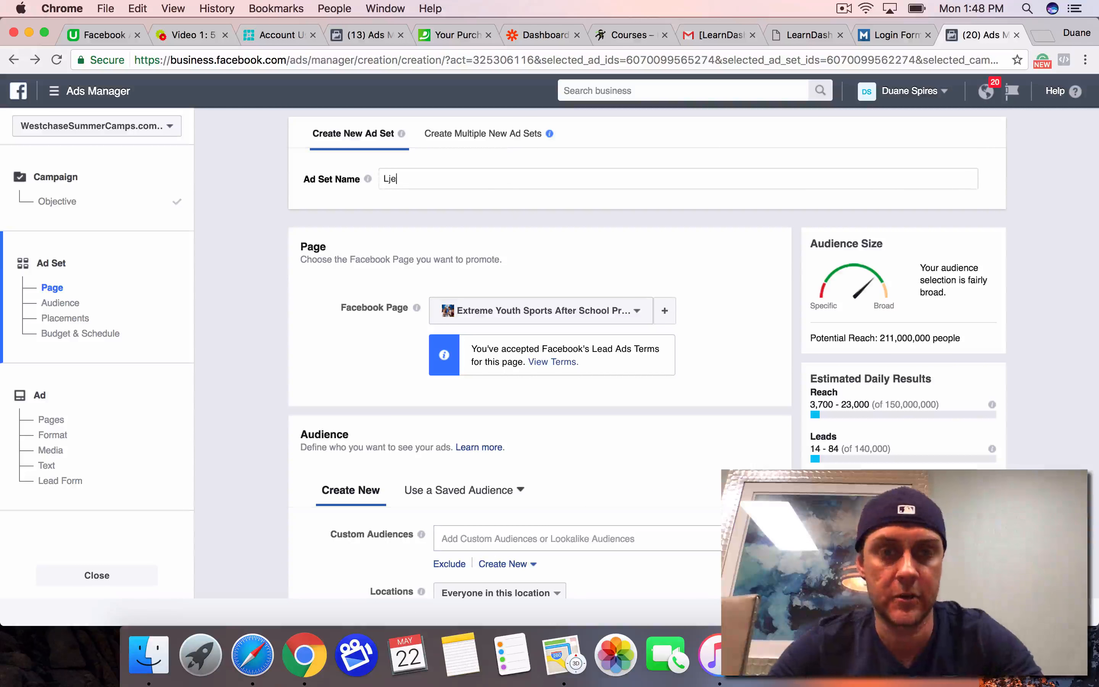
text(d gen e)
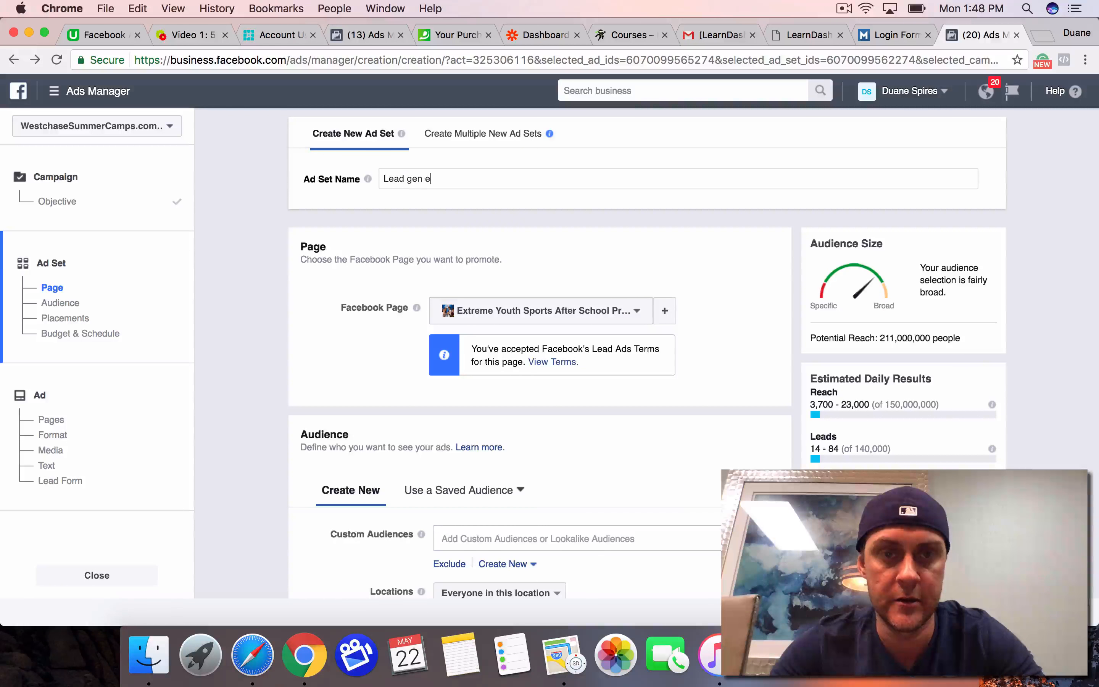
text(xample)
Step: Set the promoted Facebook Page to Extreme Youth Sports - Westchase
scroll(540, 258, down, 3)
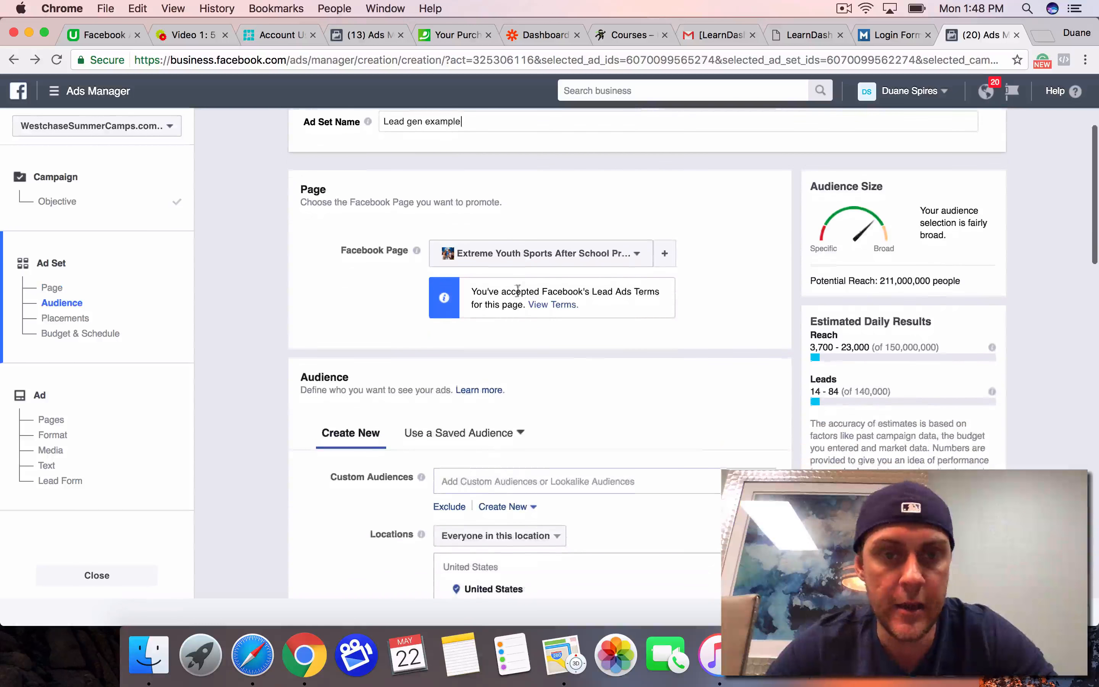
click(540, 258)
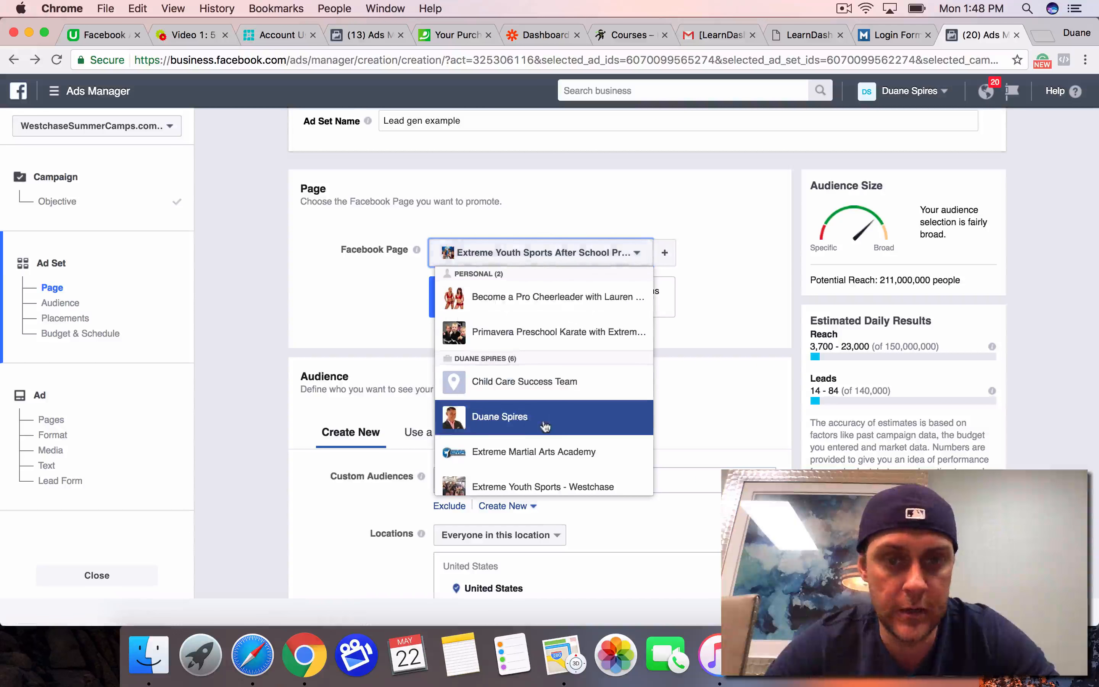
scroll(542, 318, down, 5)
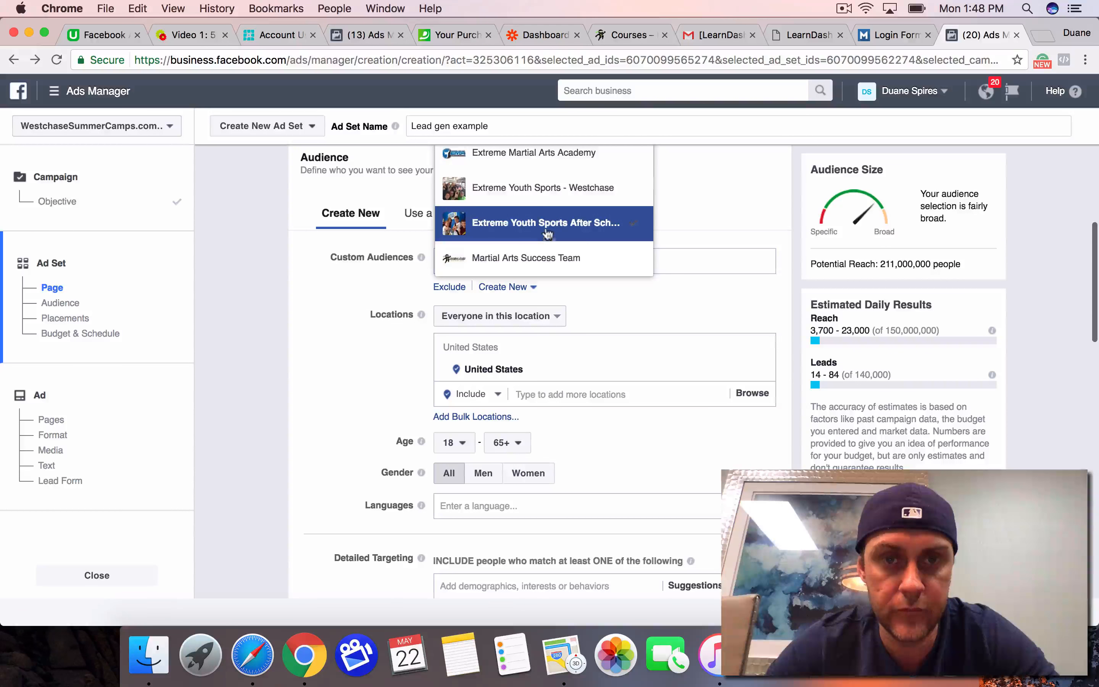
click(554, 198)
scroll(326, 368, up, 5)
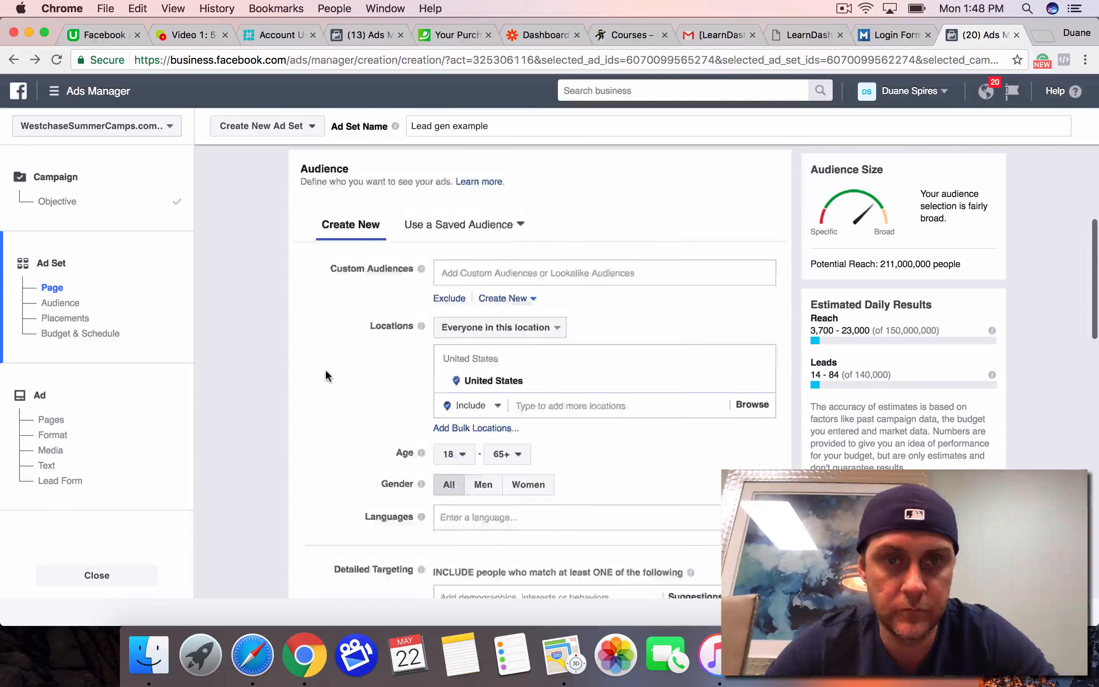
Step: Review the saved audiences' details and apply the saved audience "Westchase Moms" to the ad set
scroll(374, 313, down, 3)
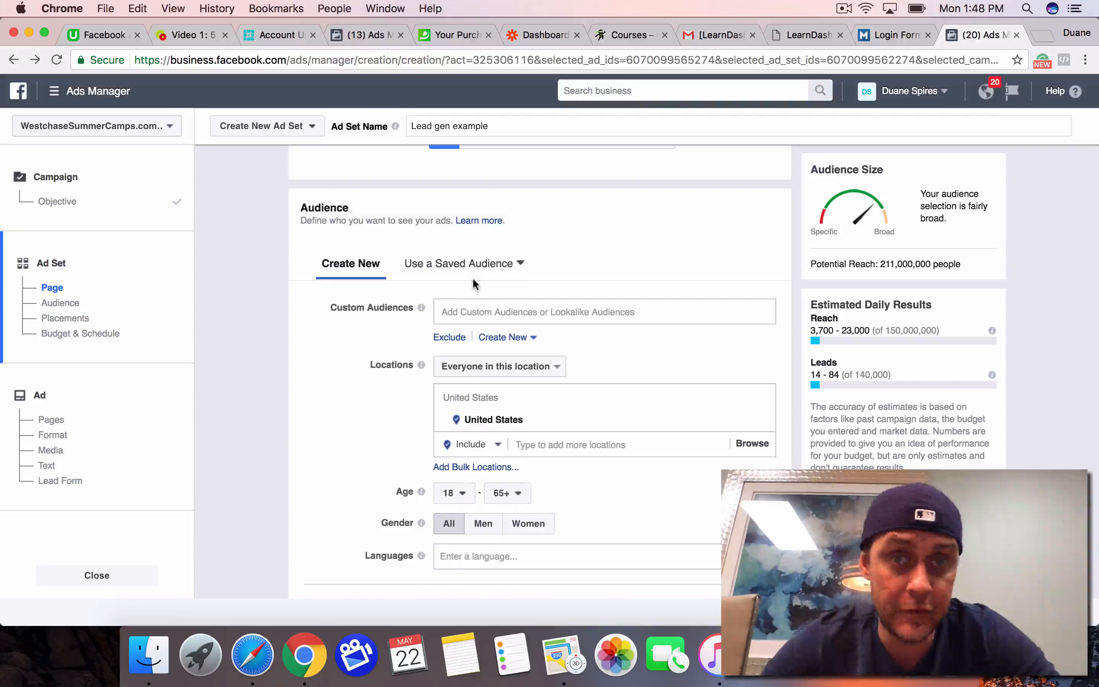
click(515, 270)
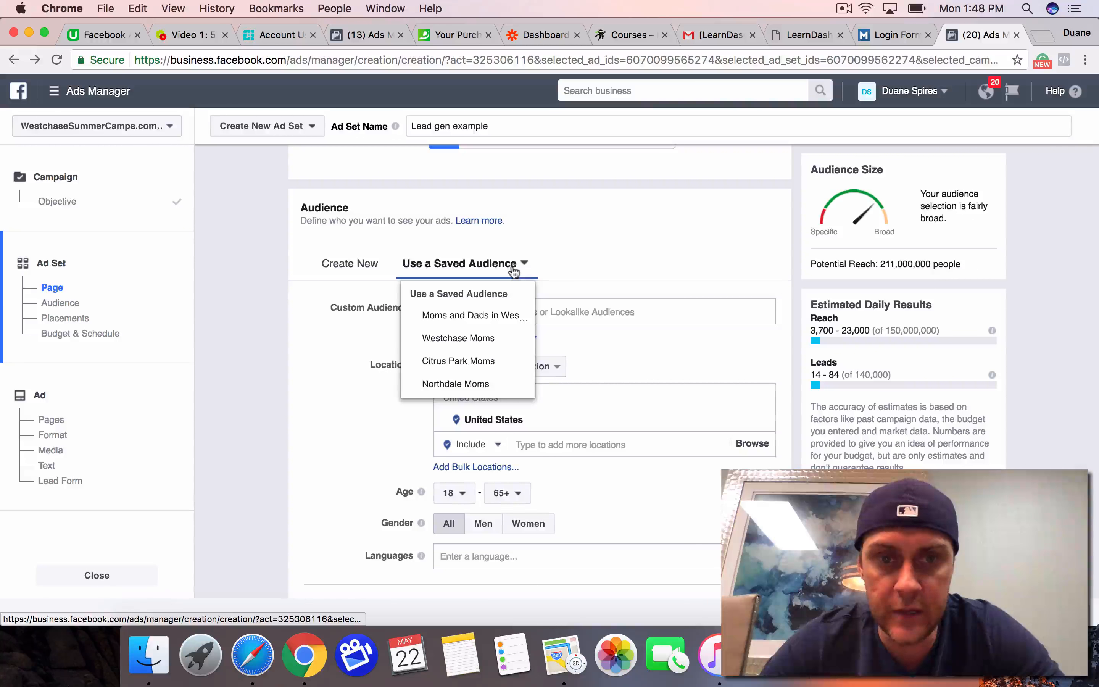
mouse_move(497, 326)
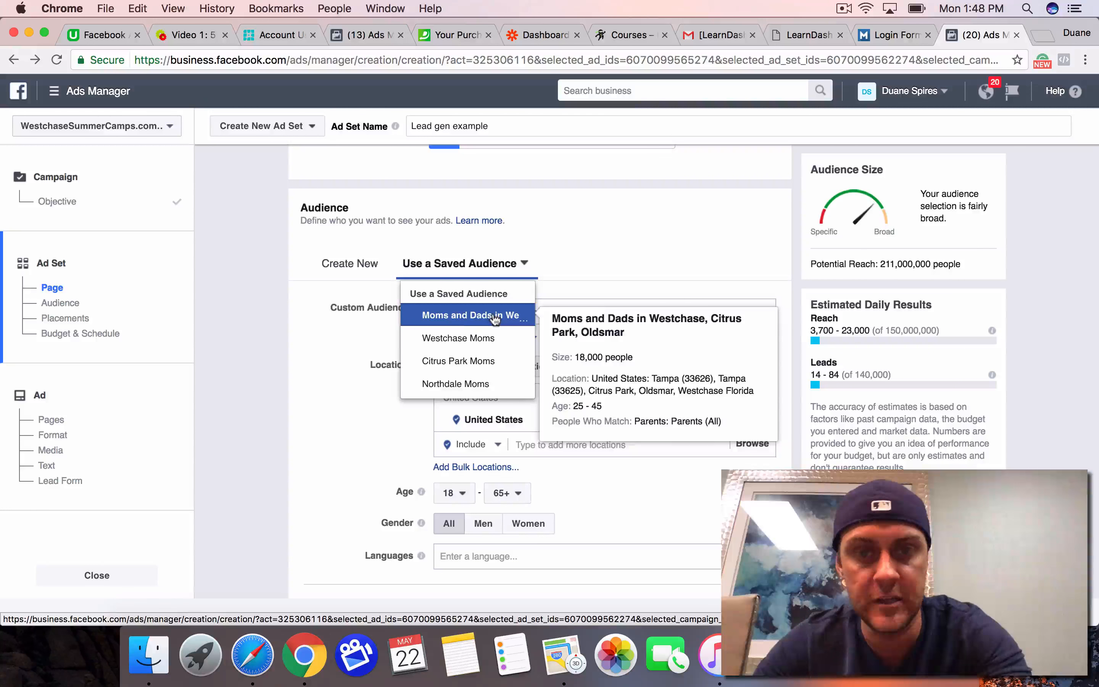
mouse_move(492, 349)
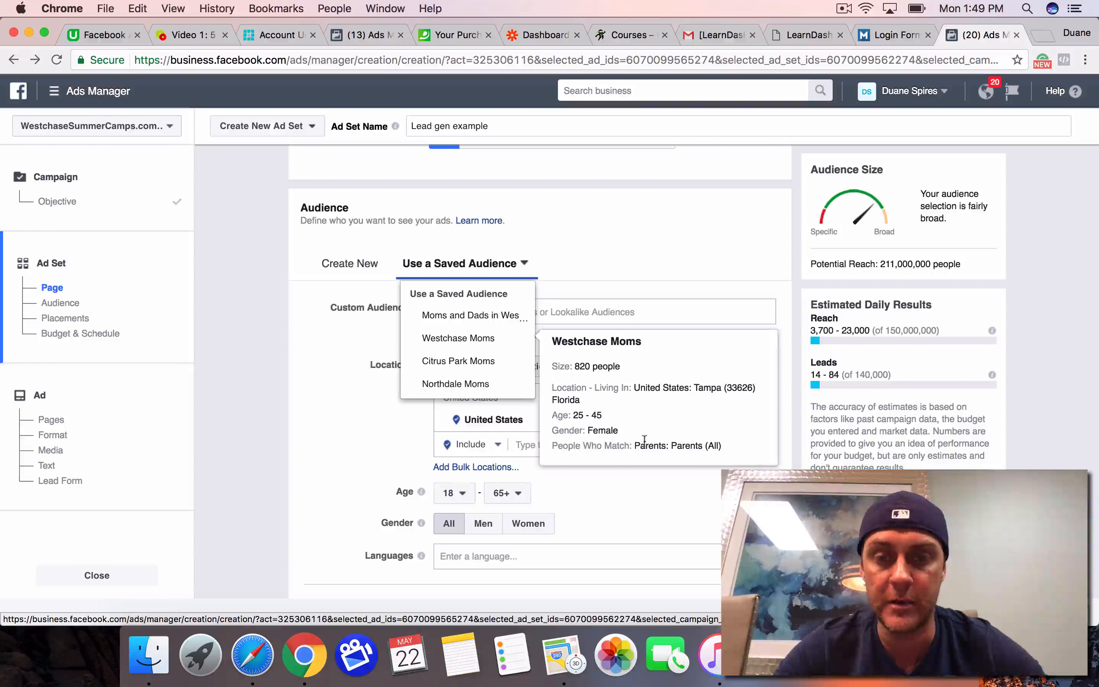
right_click(683, 448)
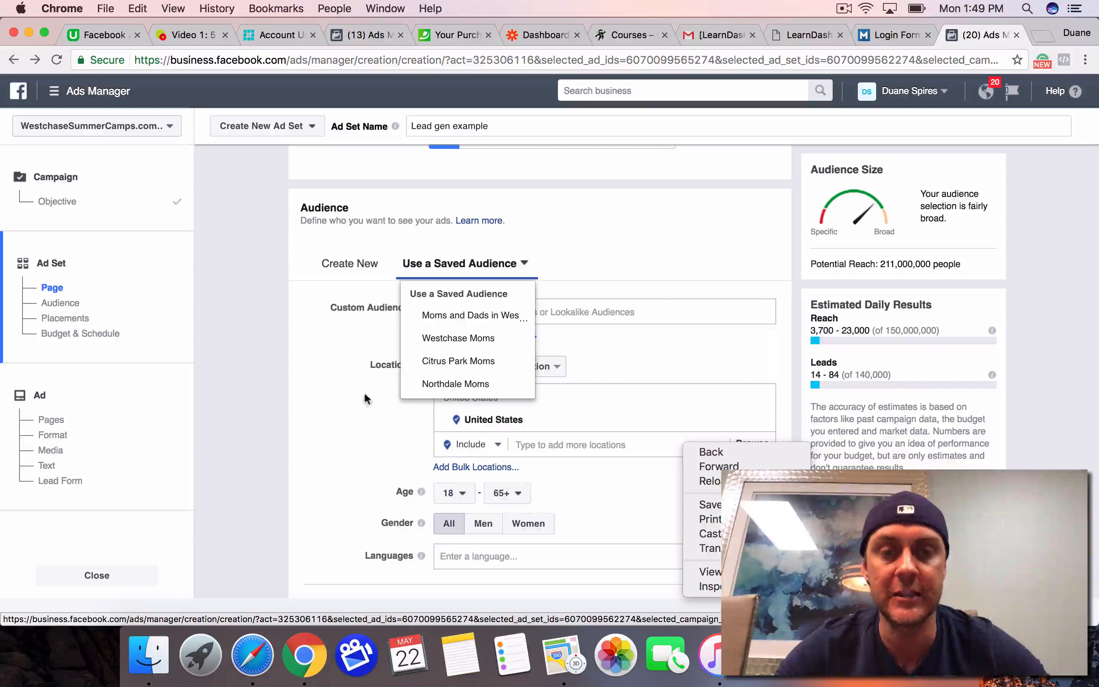
click(437, 341)
click(437, 339)
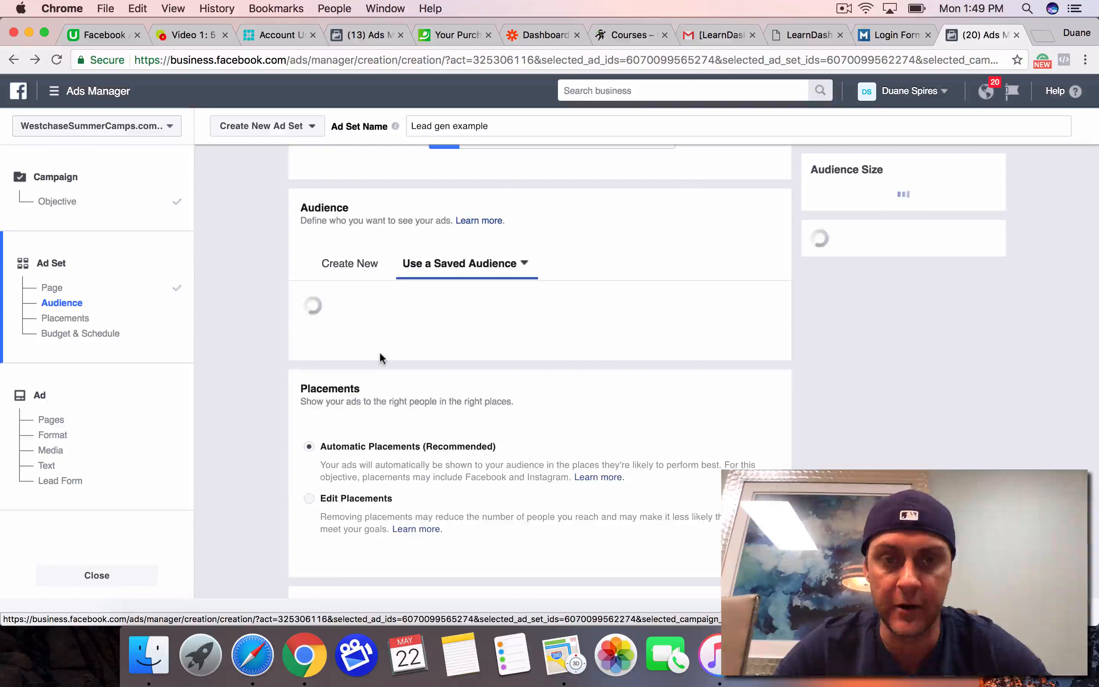
scroll(366, 372, down, 2)
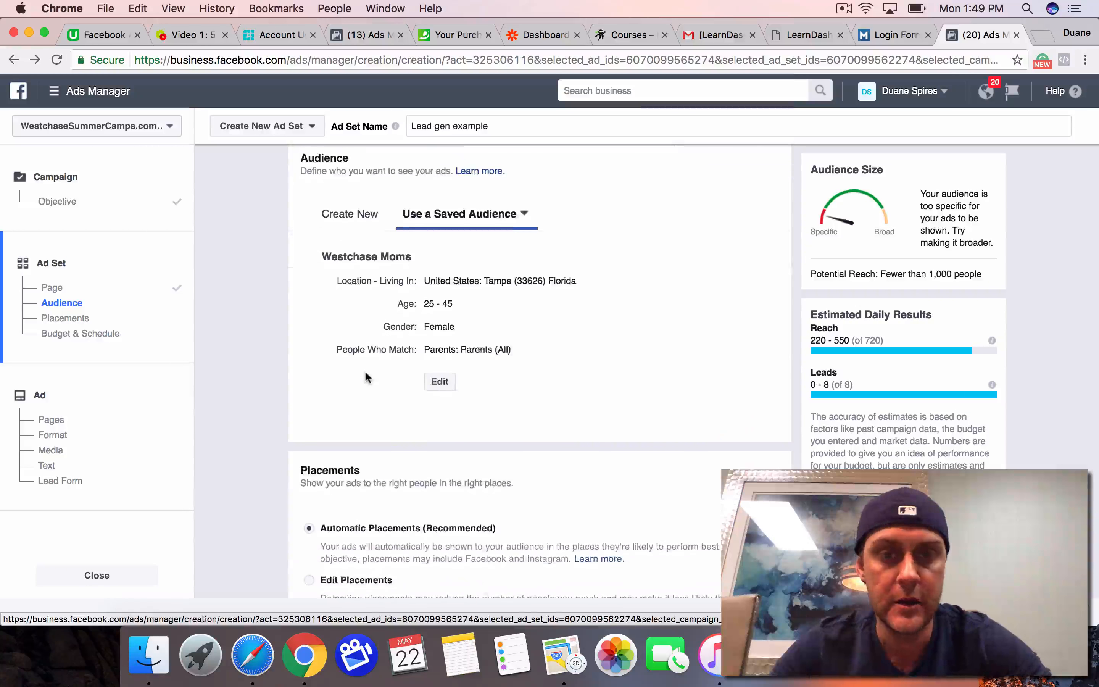
Step: Examine the Westchase Moms audience's settings and the All Parents categories in its detailed targeting, and leave the audience editor without saving
click(440, 381)
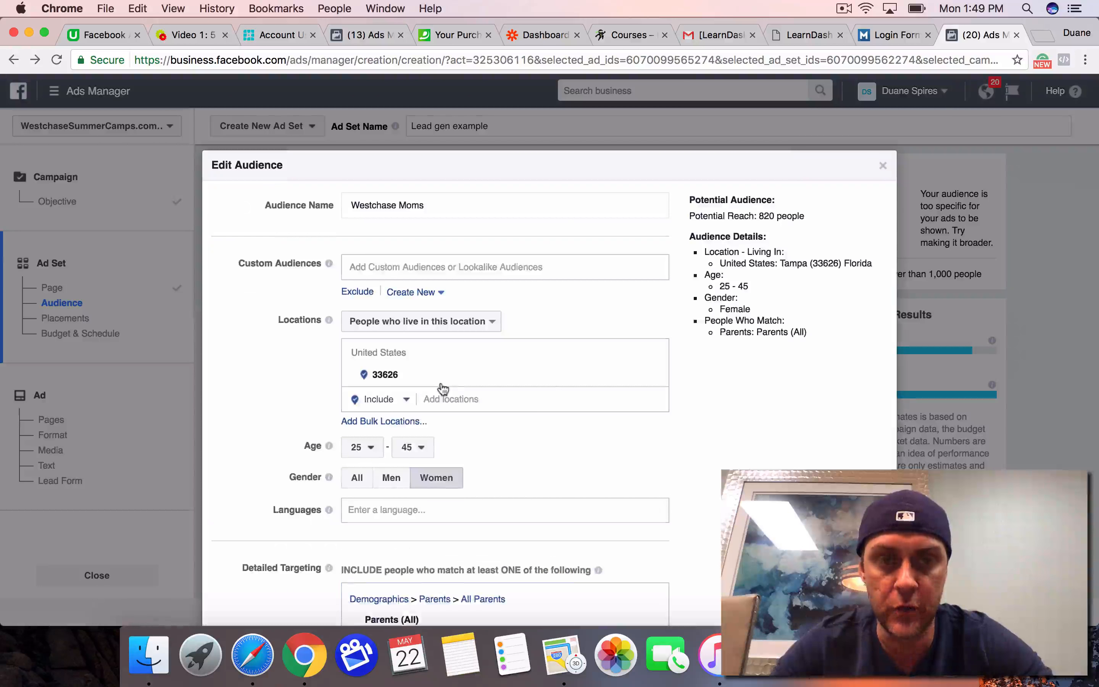
scroll(671, 425, down, 3)
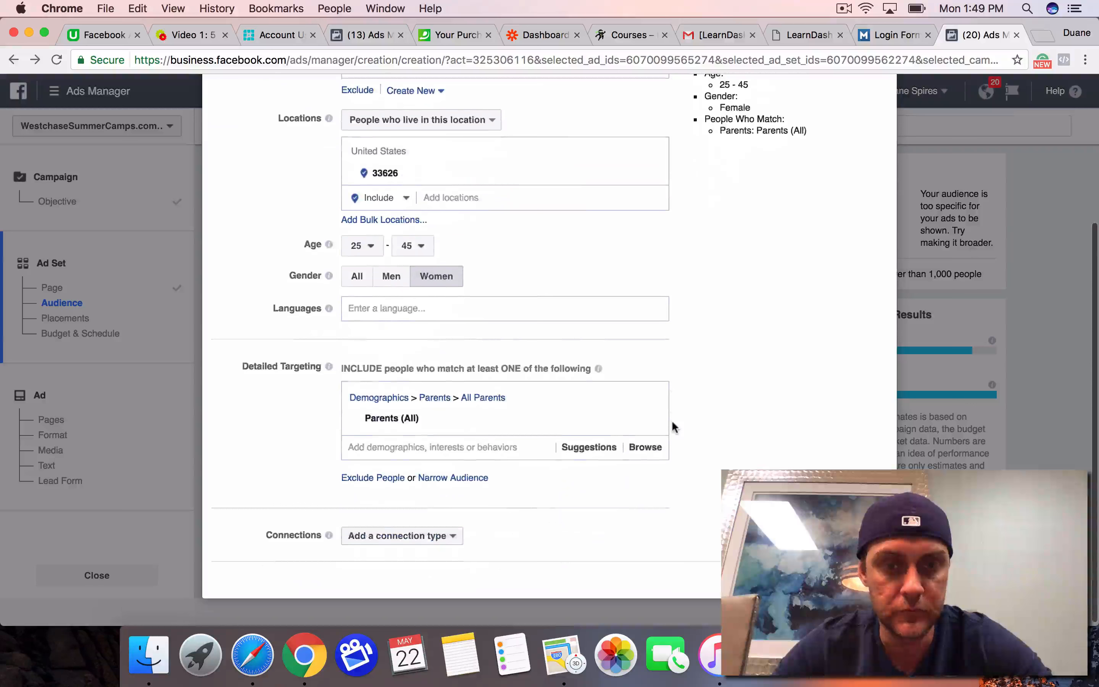
click(645, 448)
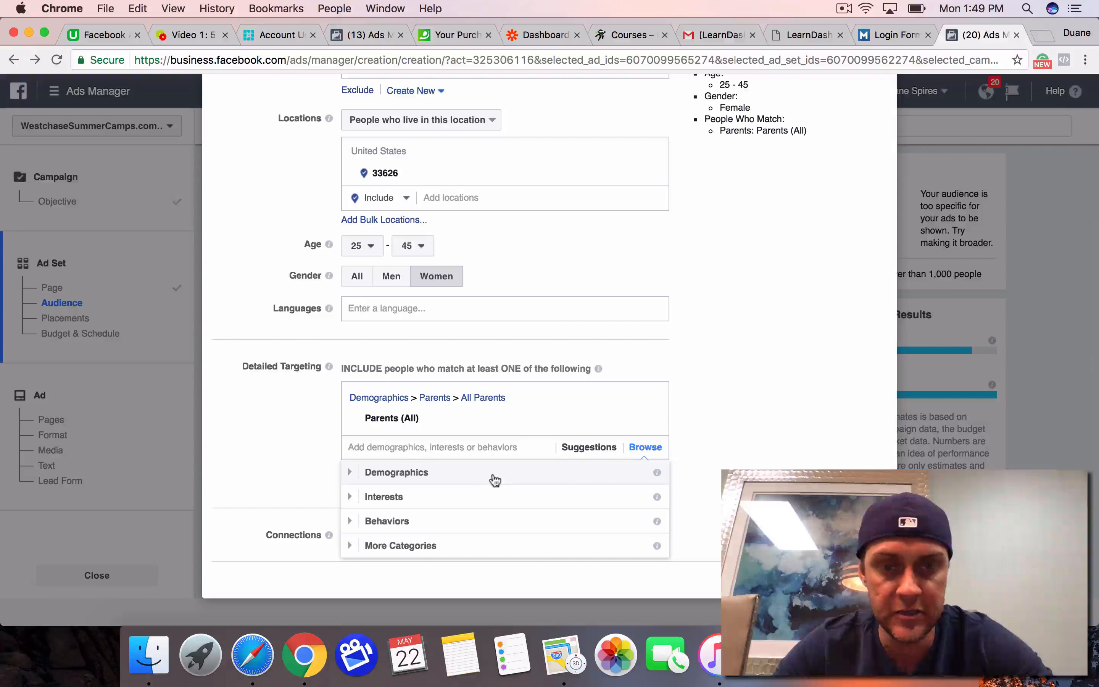
click(491, 477)
scroll(493, 478, down, 5)
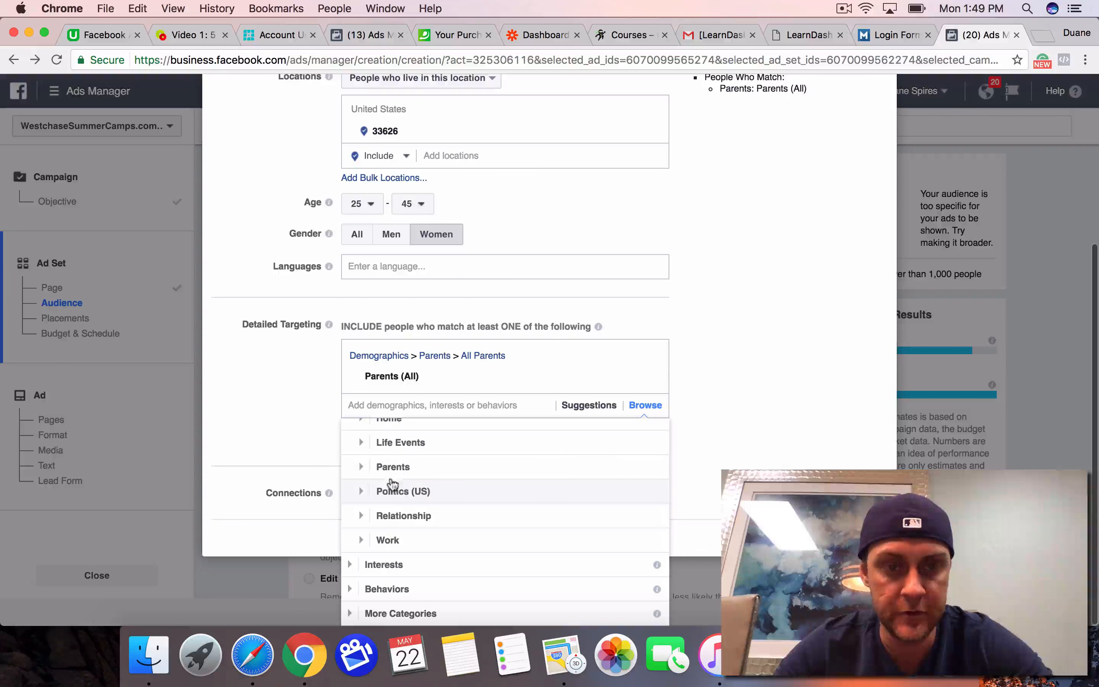
click(365, 465)
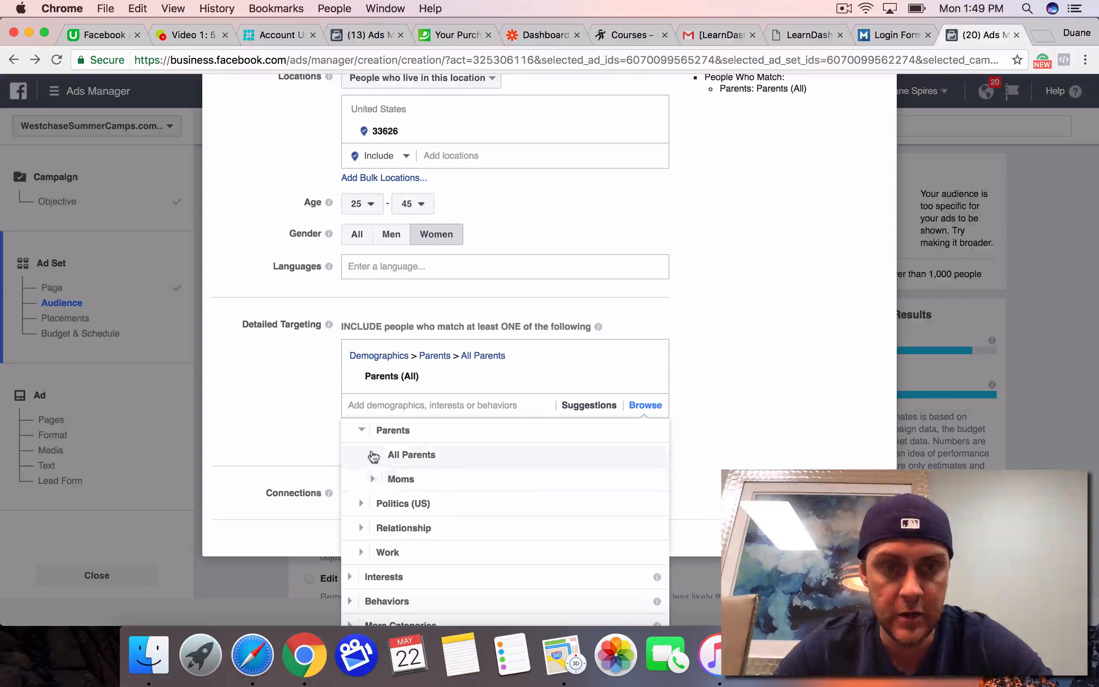
click(402, 456)
scroll(454, 468, down, 4)
scroll(486, 478, down, 1)
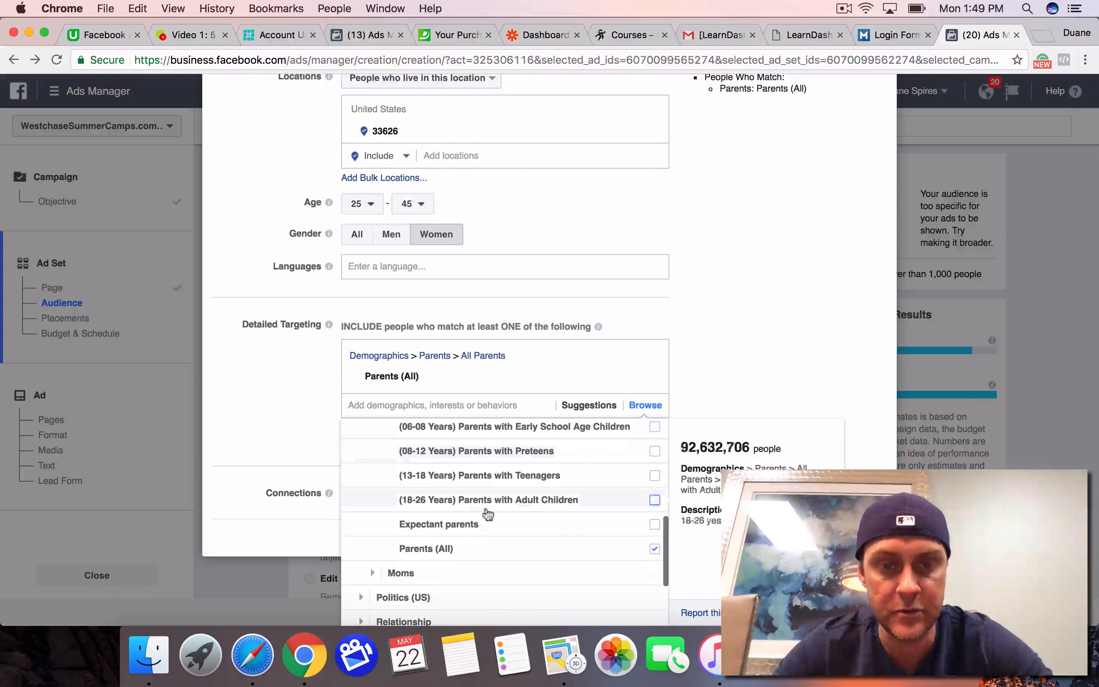
click(655, 548)
click(286, 438)
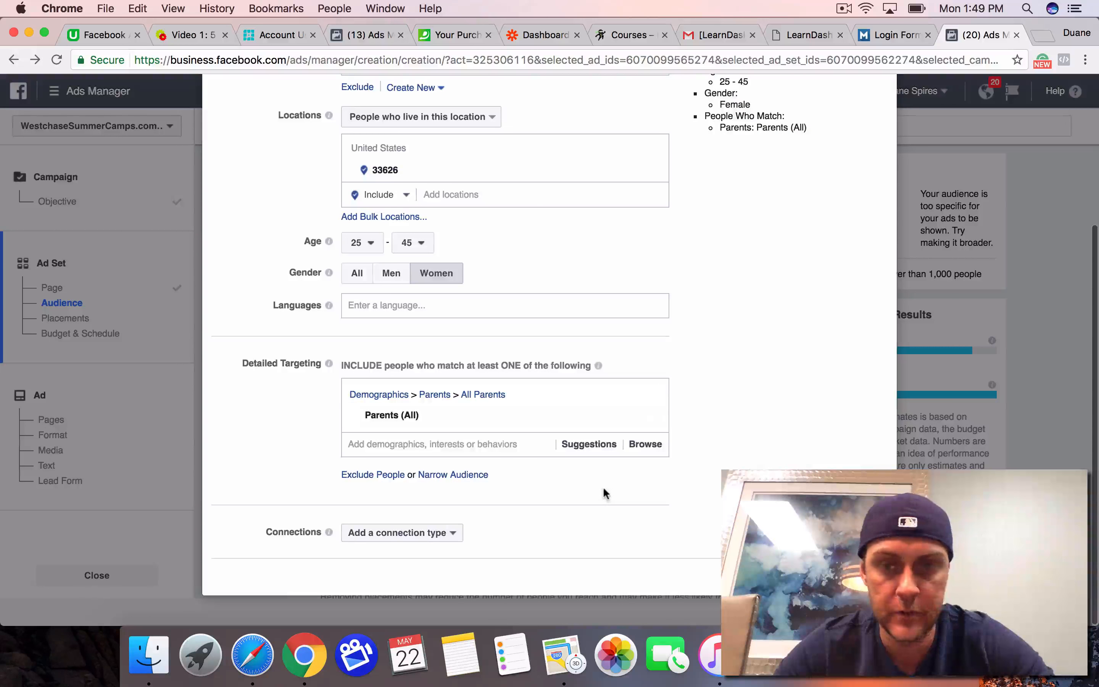
scroll(602, 488, up, 5)
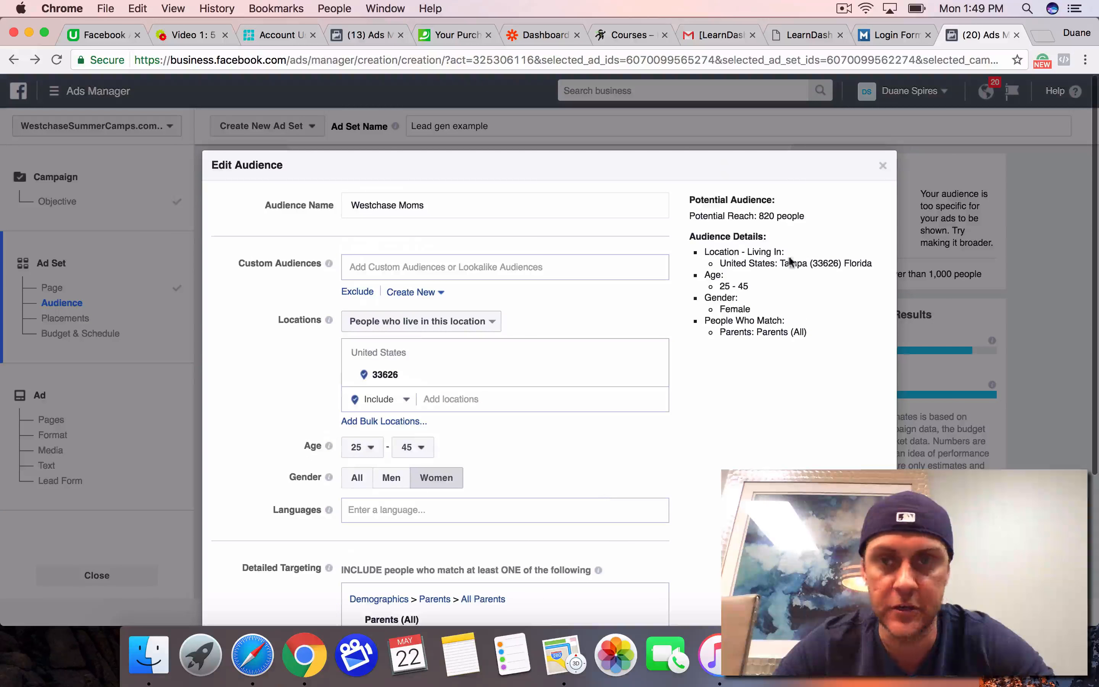
click(883, 165)
Step: Set the ad set's daily budget to $25.00
scroll(498, 301, down, 2)
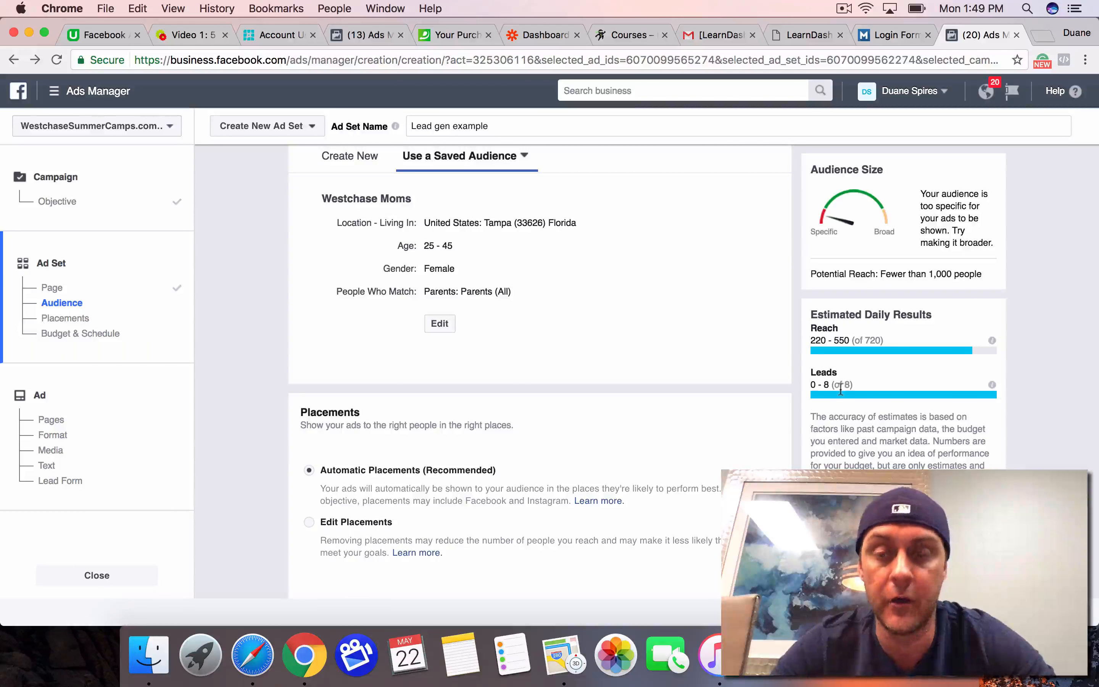
scroll(635, 327, down, 2)
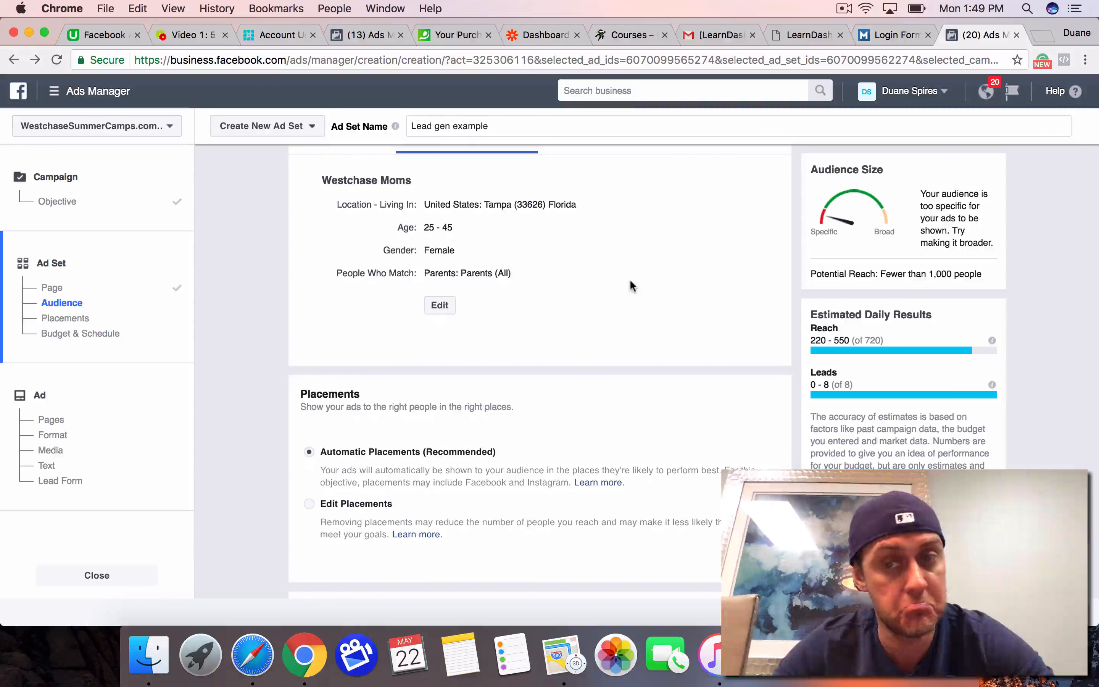
scroll(630, 283, down, 4)
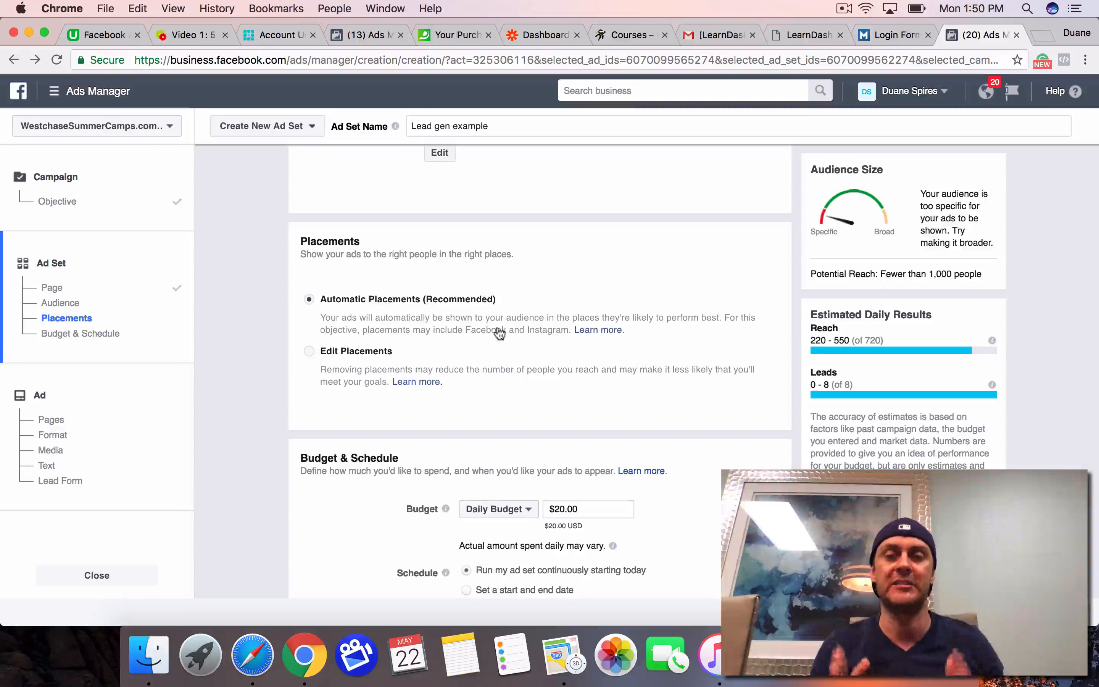
scroll(499, 333, down, 5)
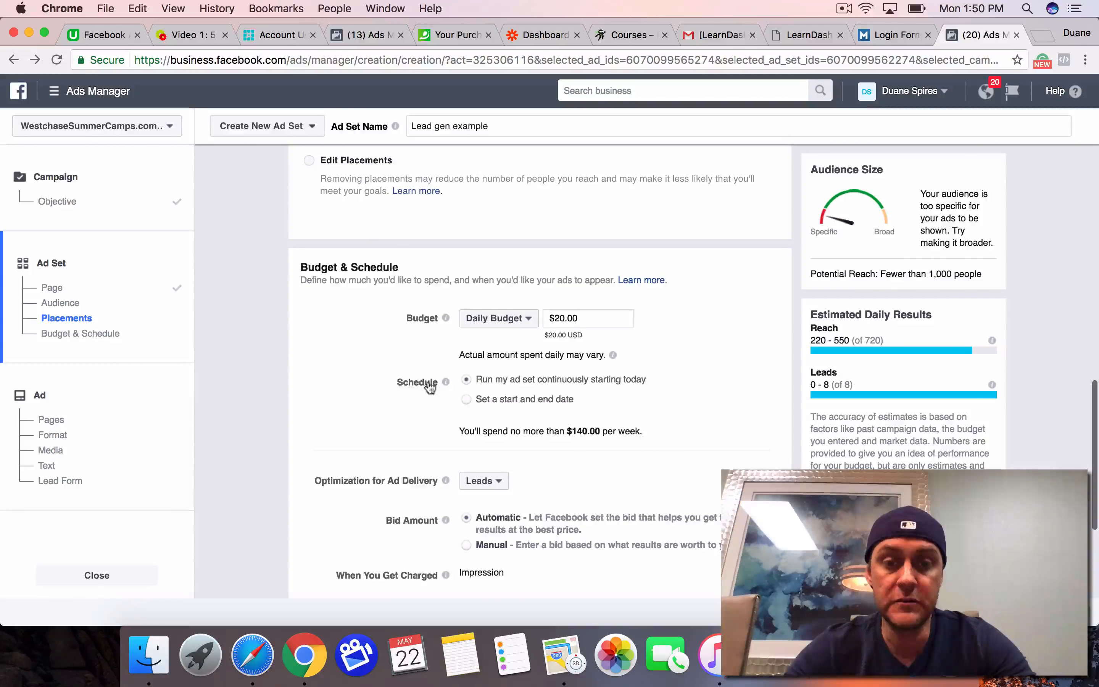
scroll(390, 338, up, 2)
scroll(391, 341, down, 1)
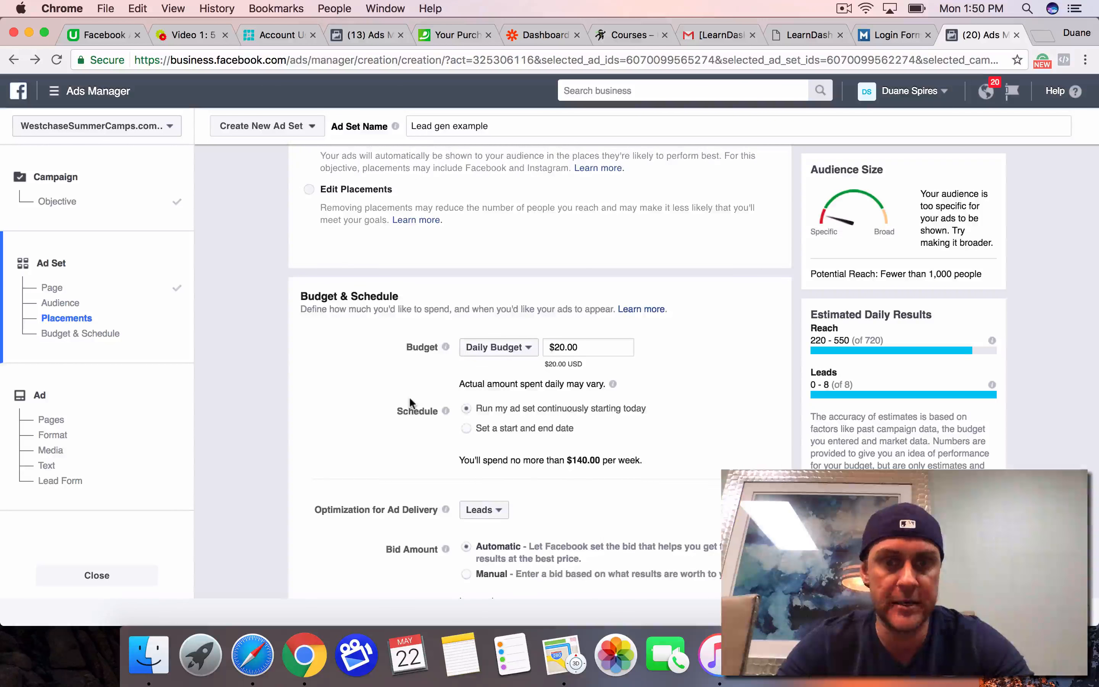
scroll(408, 396, down, 4)
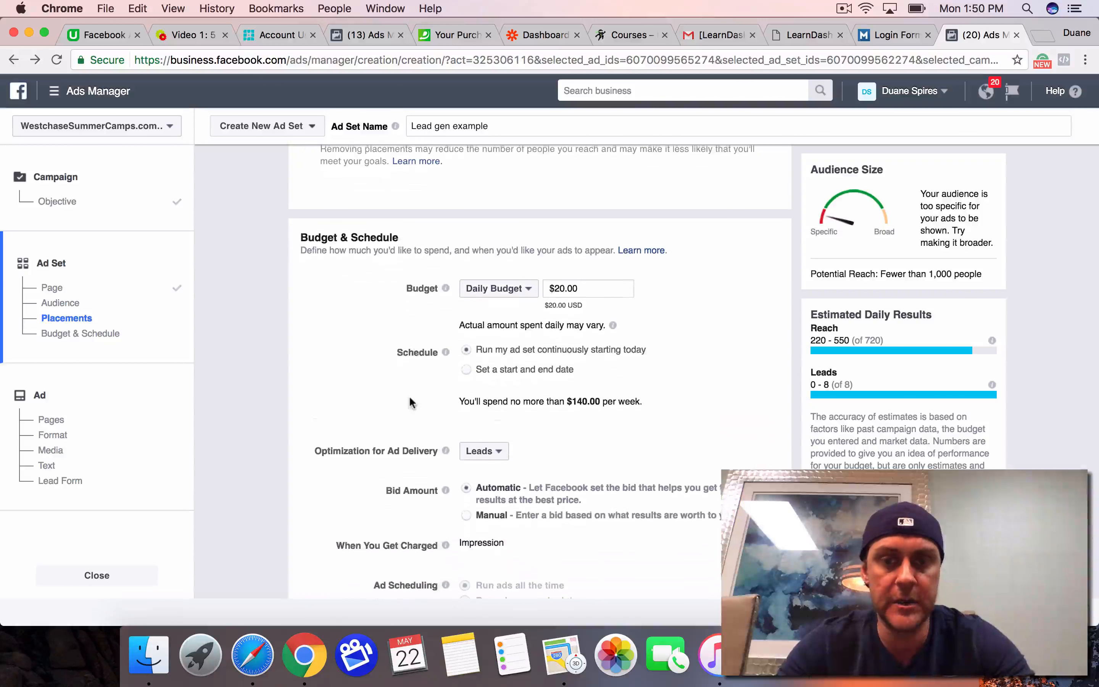
click(564, 286)
click(344, 391)
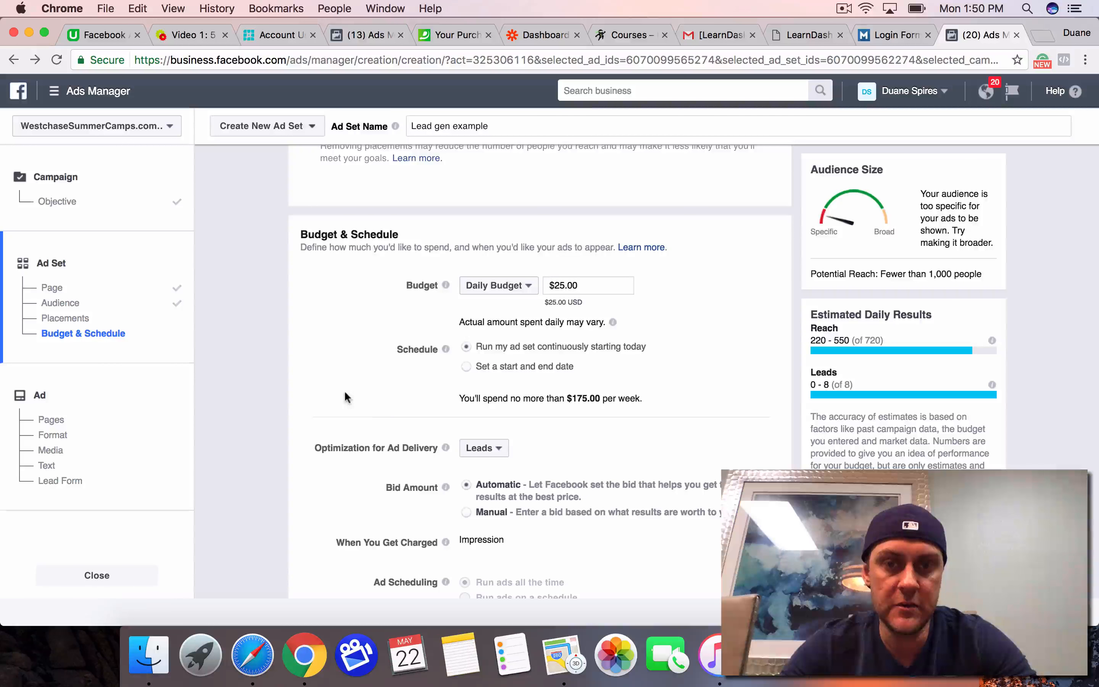
Step: Switch the bid amount to Manual and set the bid to $25.00 per result
scroll(385, 411, down, 3)
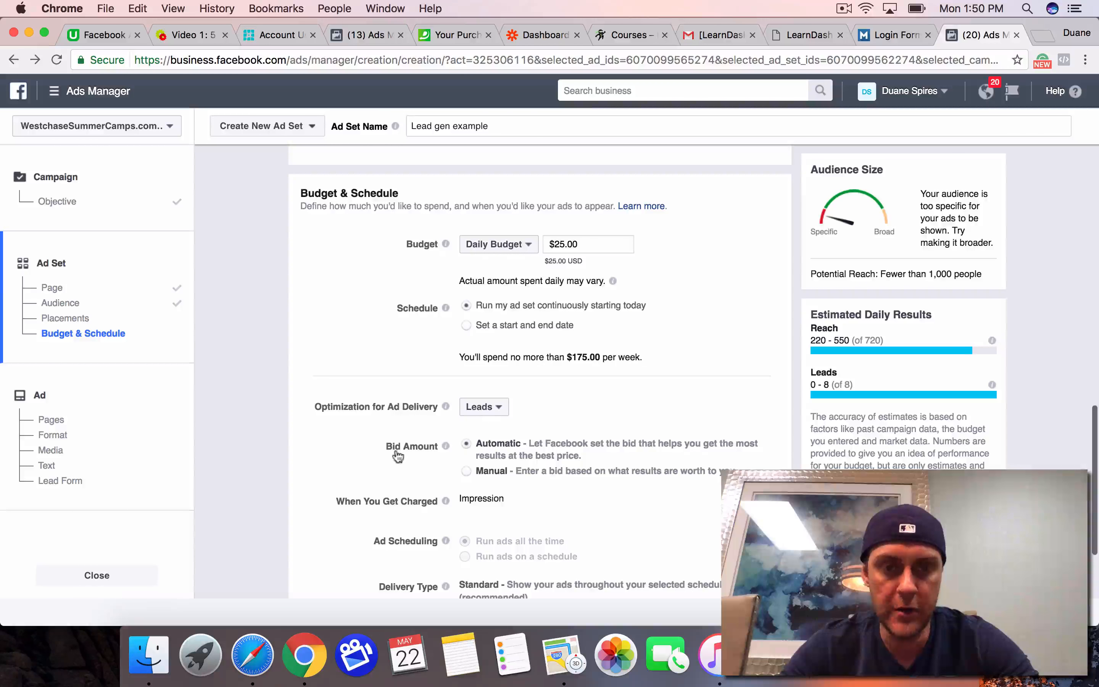
click(466, 472)
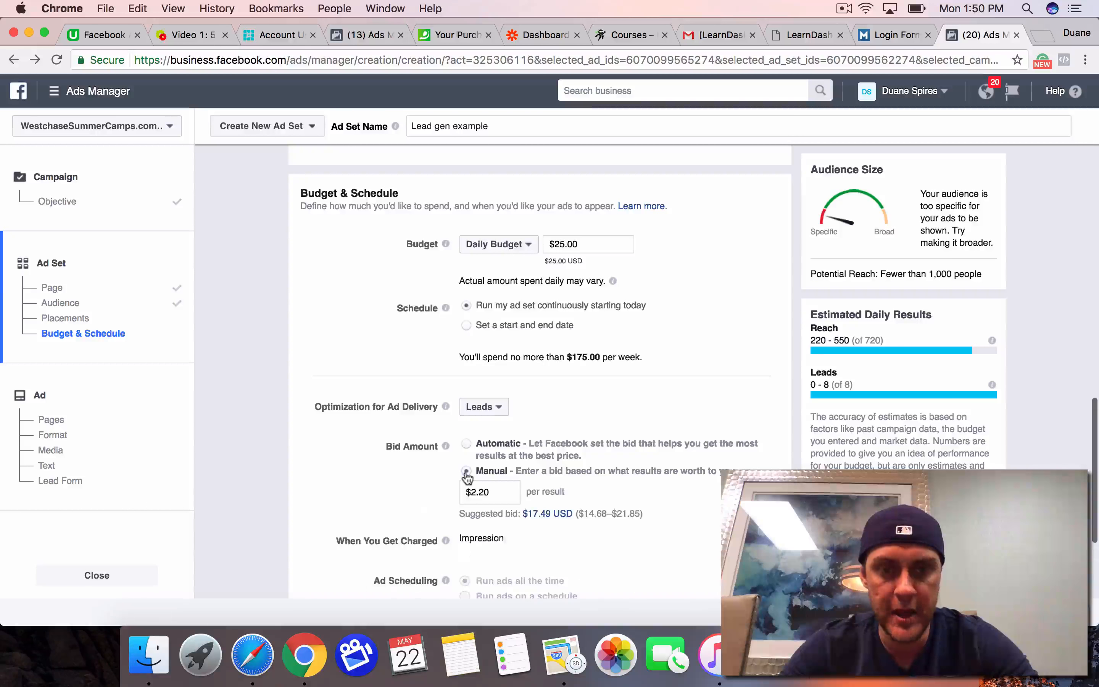
scroll(468, 454, down, 3)
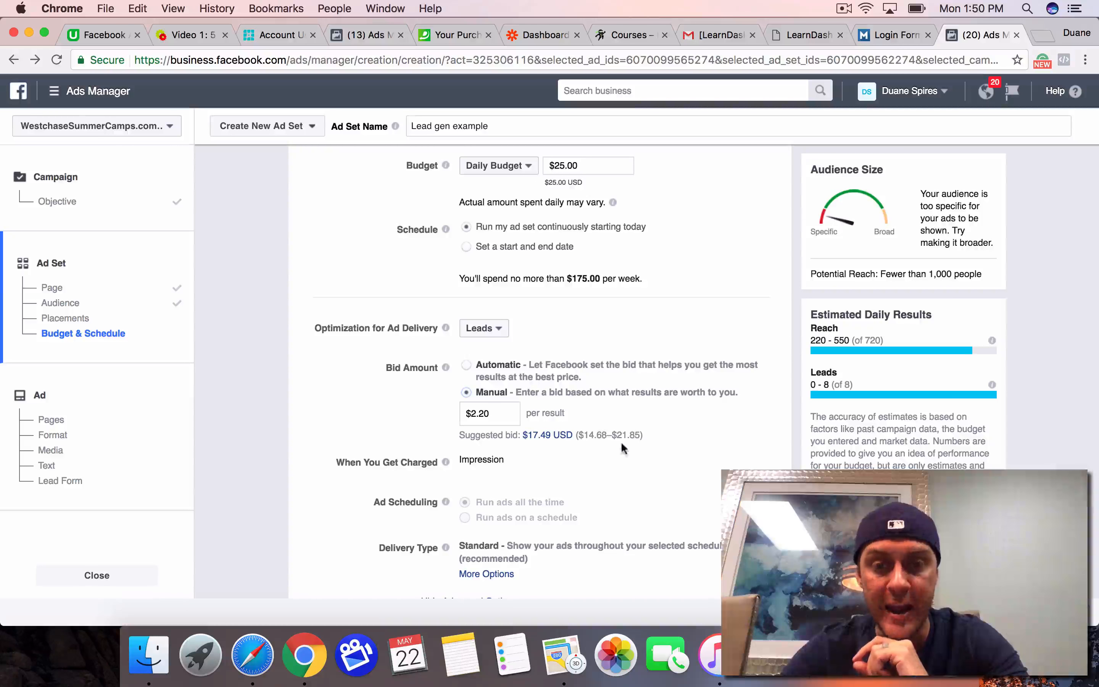
click(490, 413)
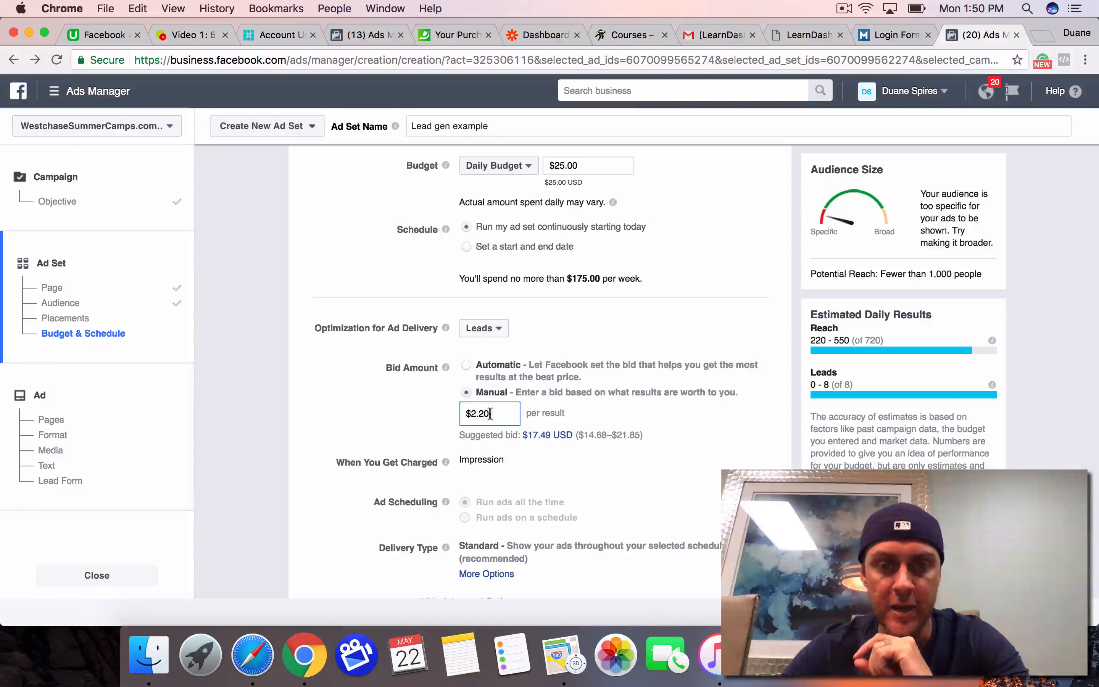
key(BackSpace)
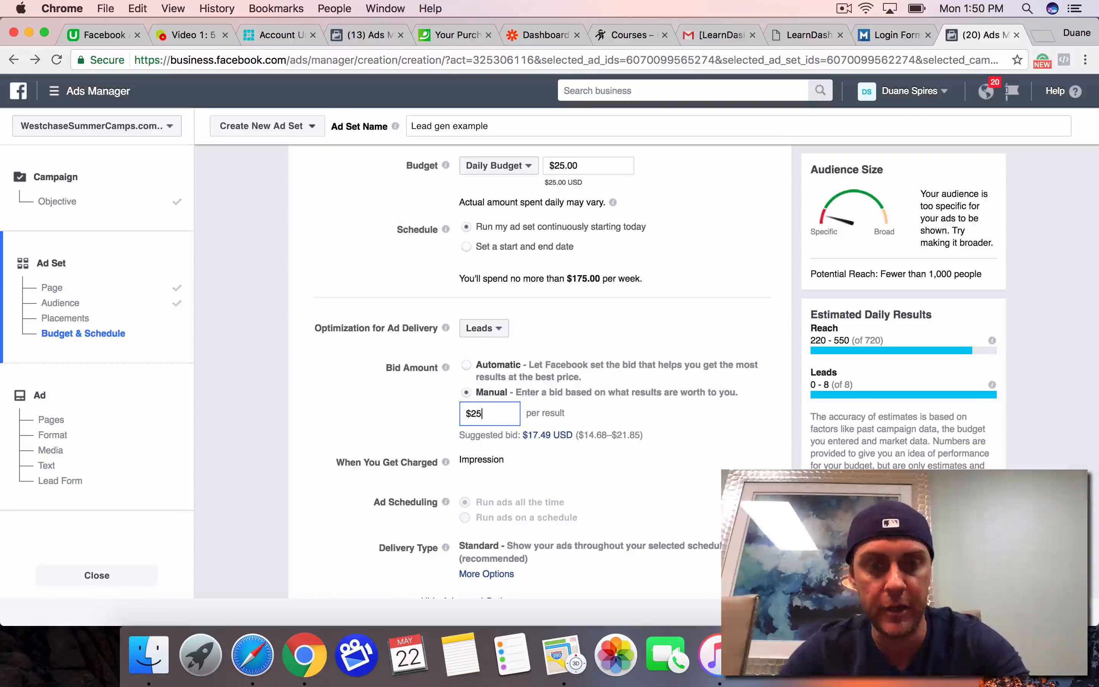
click(392, 424)
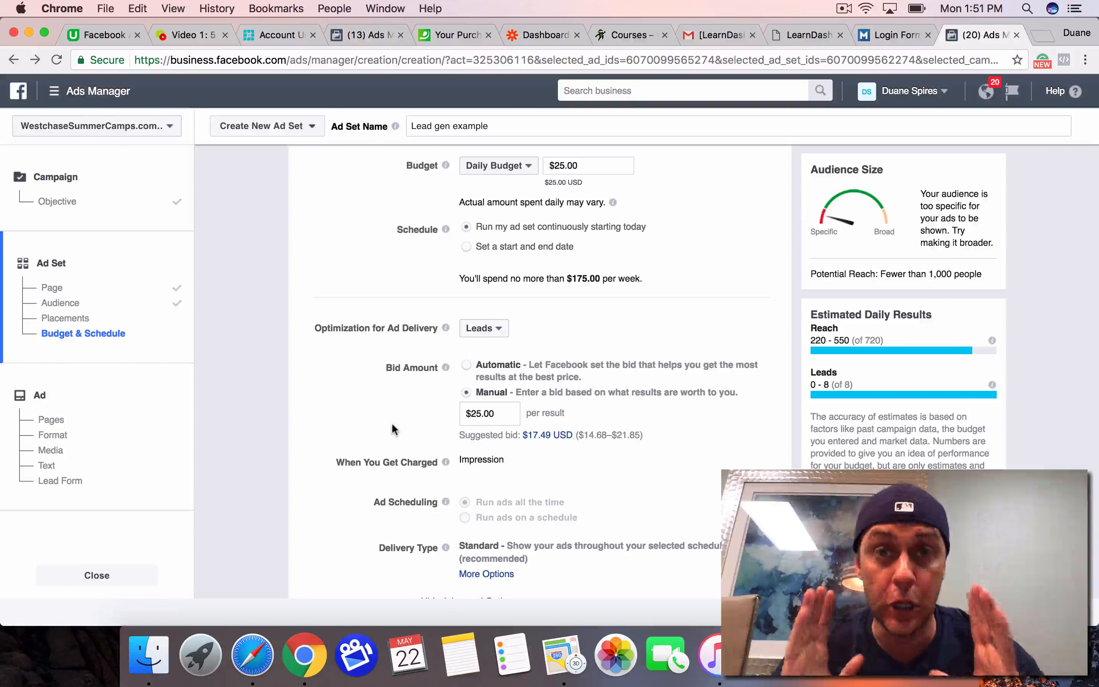
Step: Show the additional delivery type options, choose Accelerated delivery, and continue to the ad setup
scroll(392, 425, down, 2)
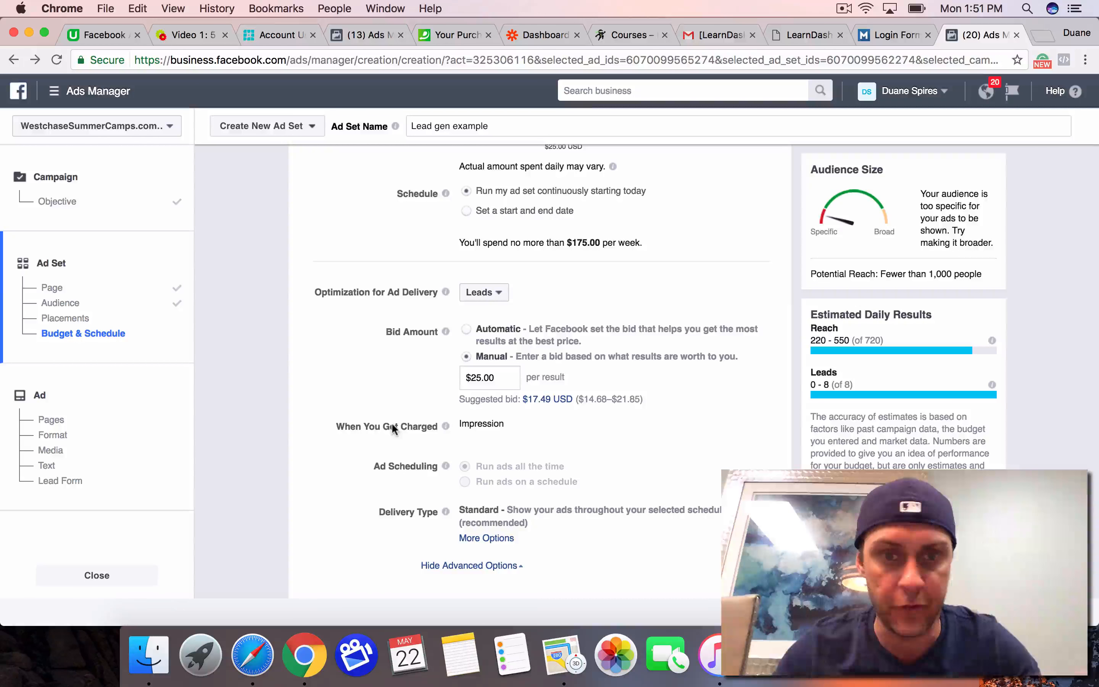
scroll(392, 425, down, 2)
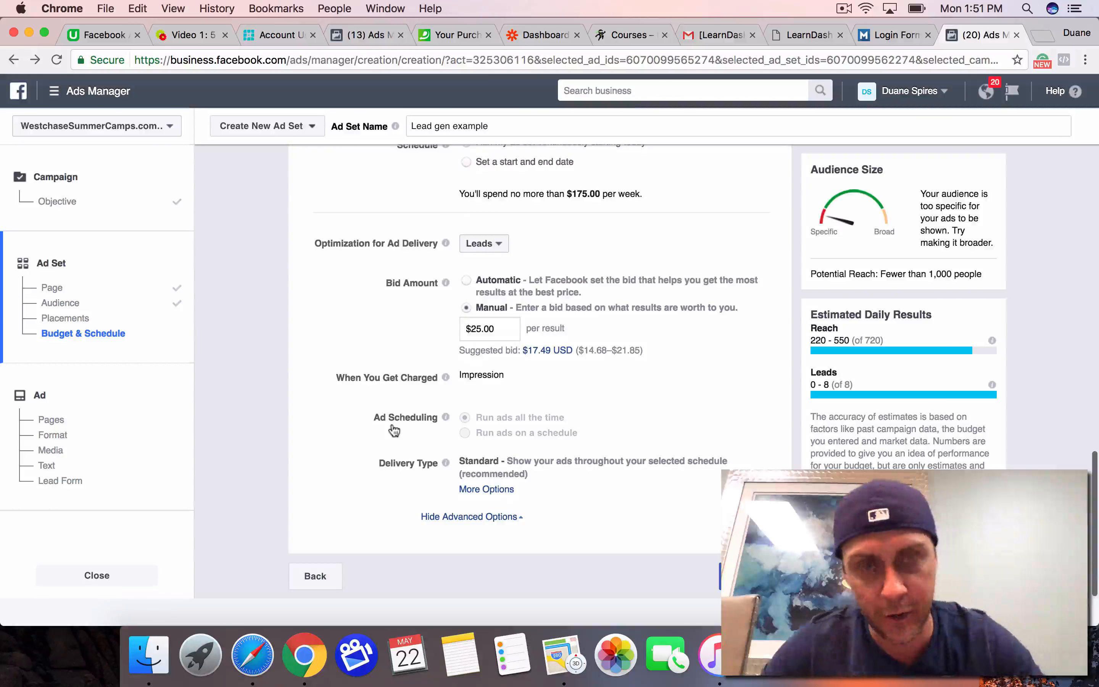
scroll(394, 430, down, 1)
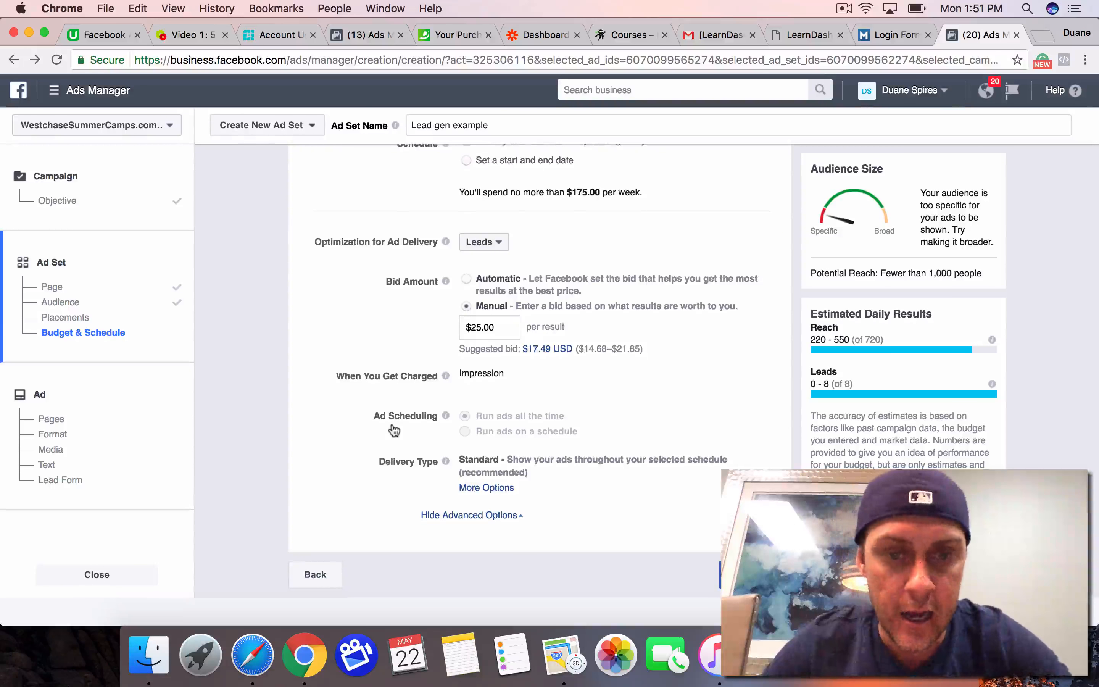
click(467, 490)
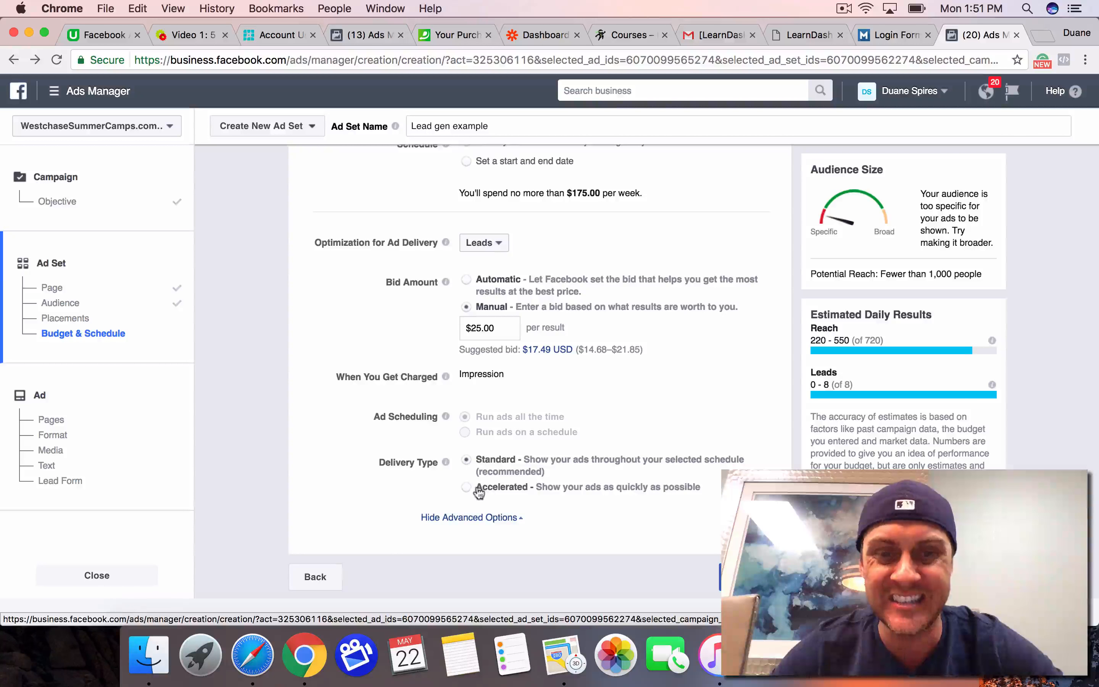
click(467, 489)
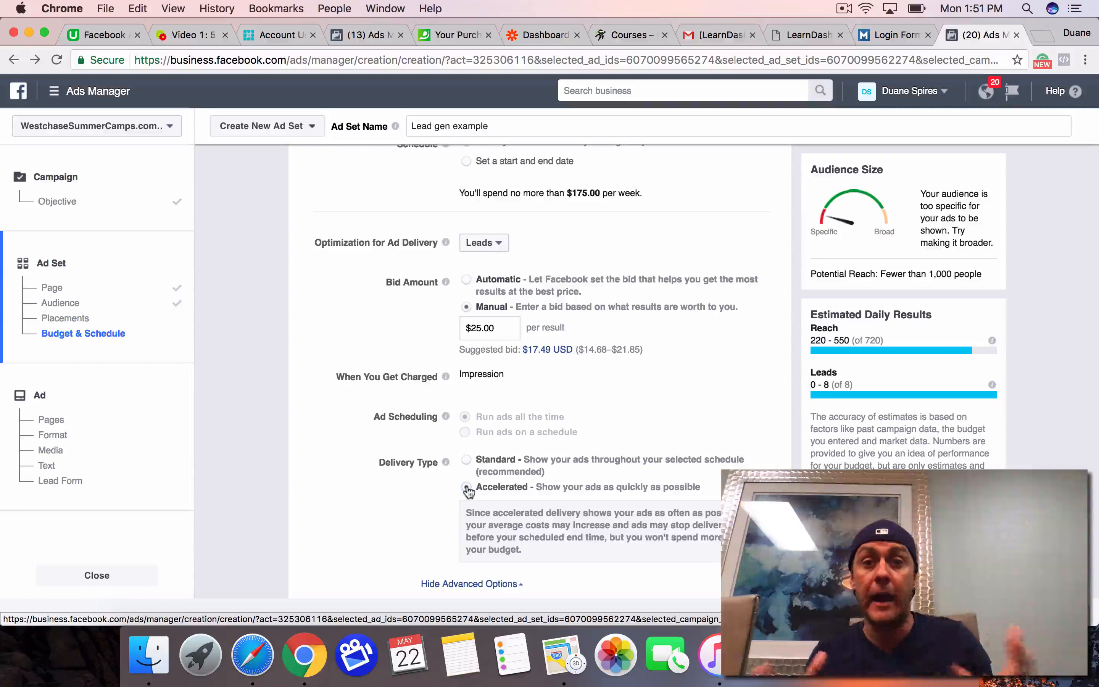
click(466, 460)
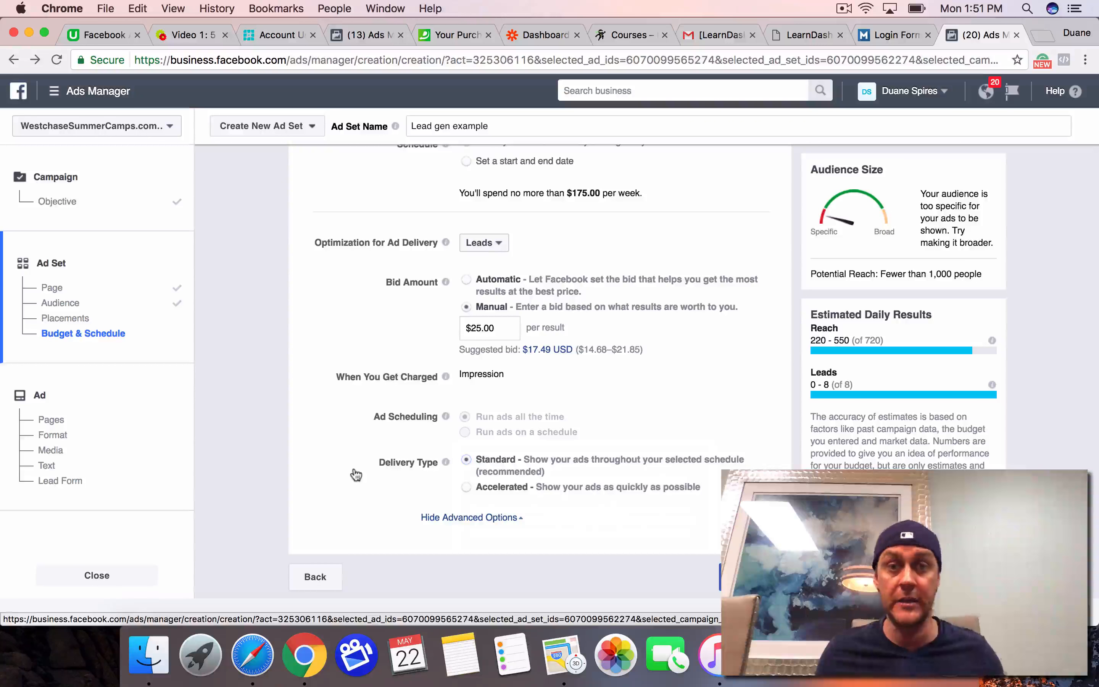
click(466, 488)
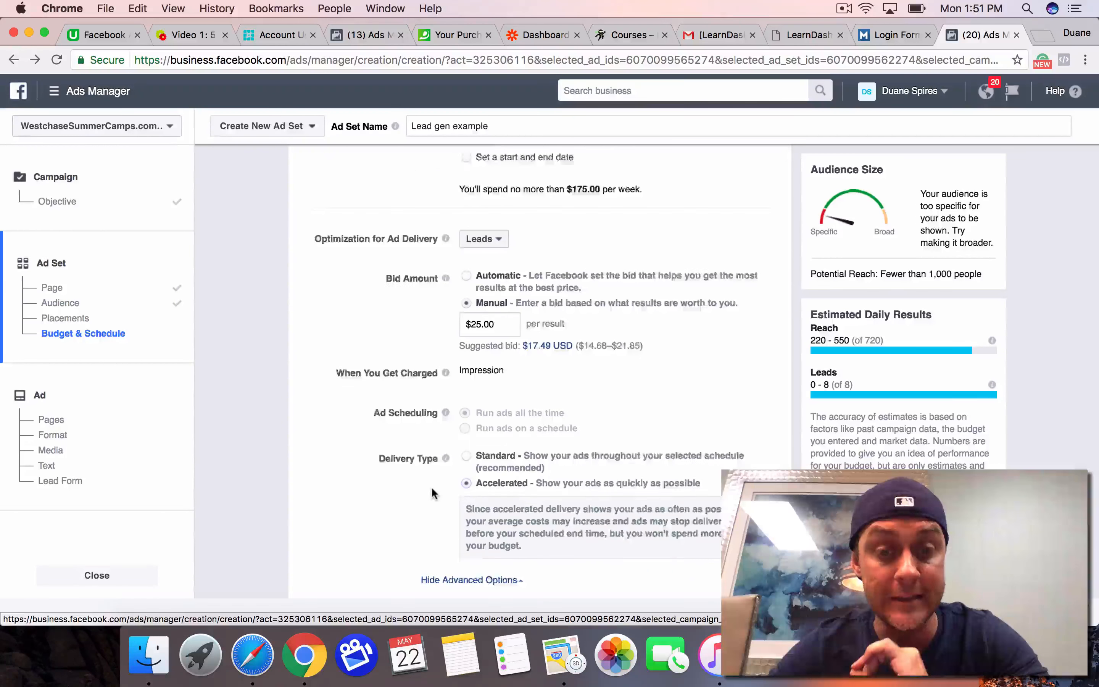
scroll(431, 486, down, 3)
click(754, 577)
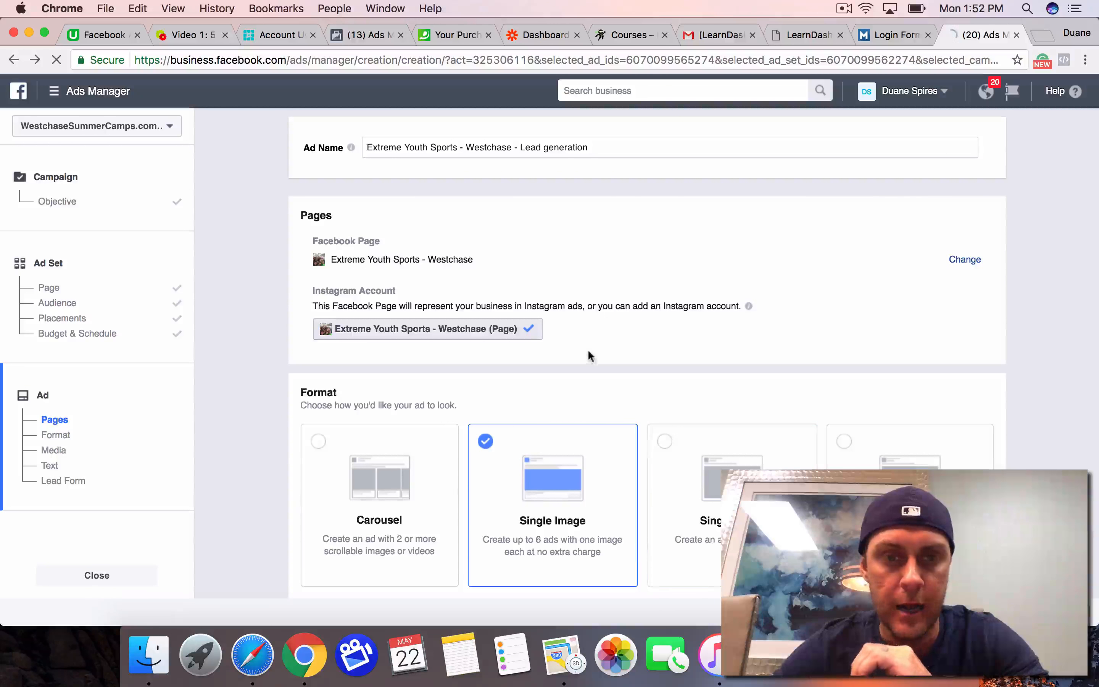
Step: Replace the ad's current image with the 960 × 720 library photo of the group of children cheering on a bus
scroll(587, 356, down, 3)
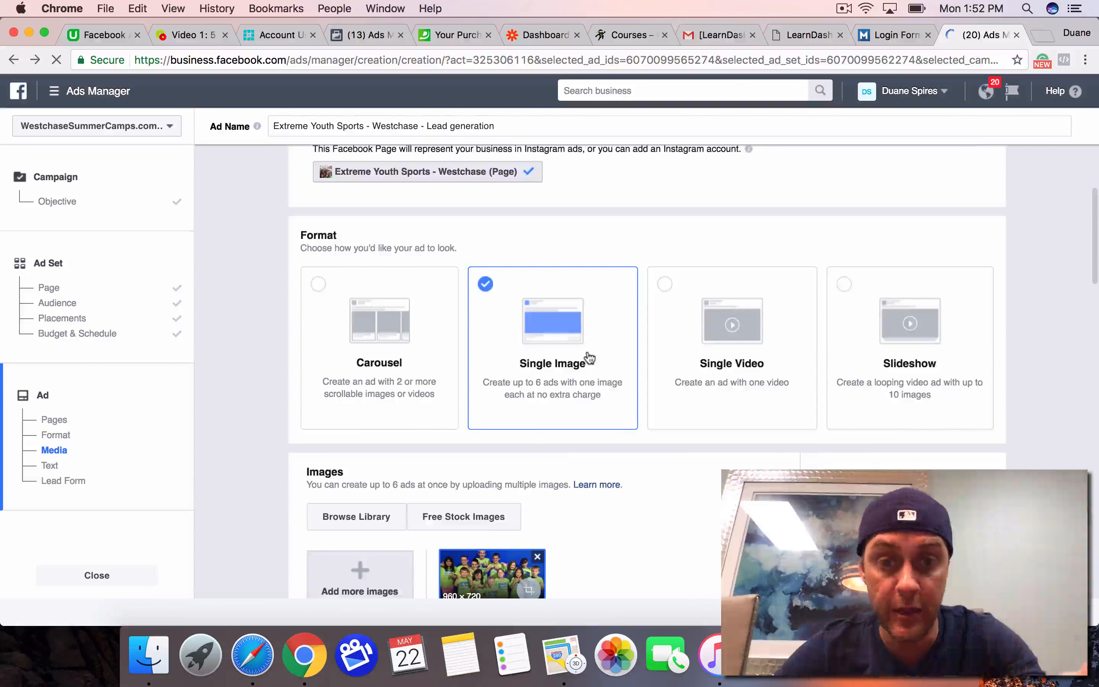
scroll(588, 356, down, 4)
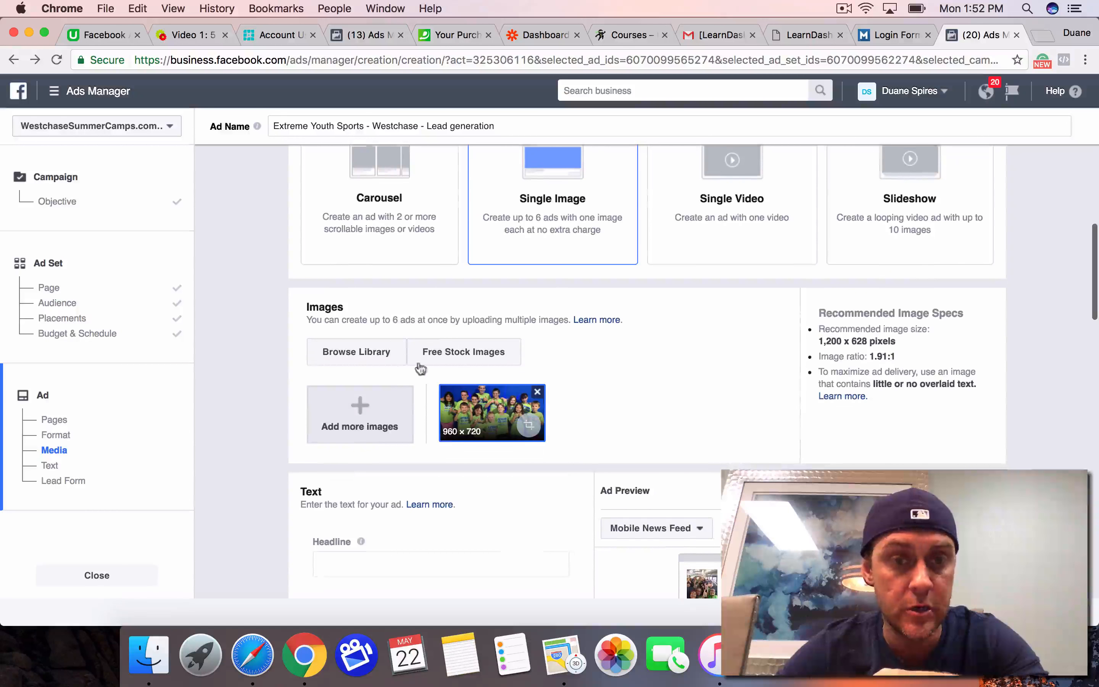
click(370, 352)
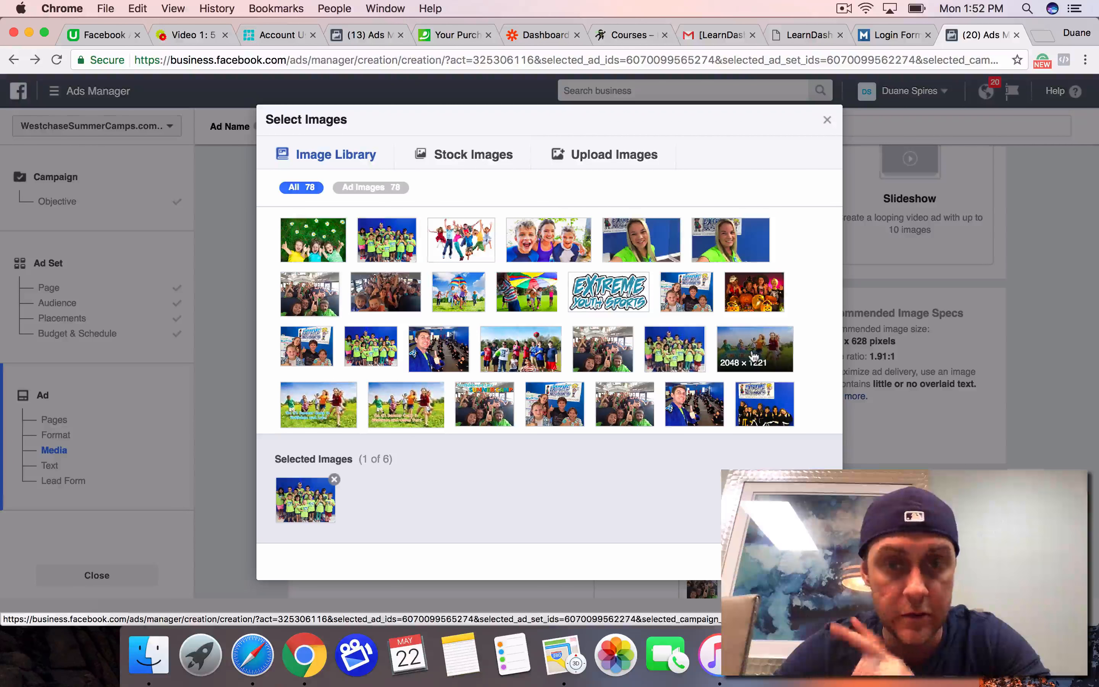
click(613, 354)
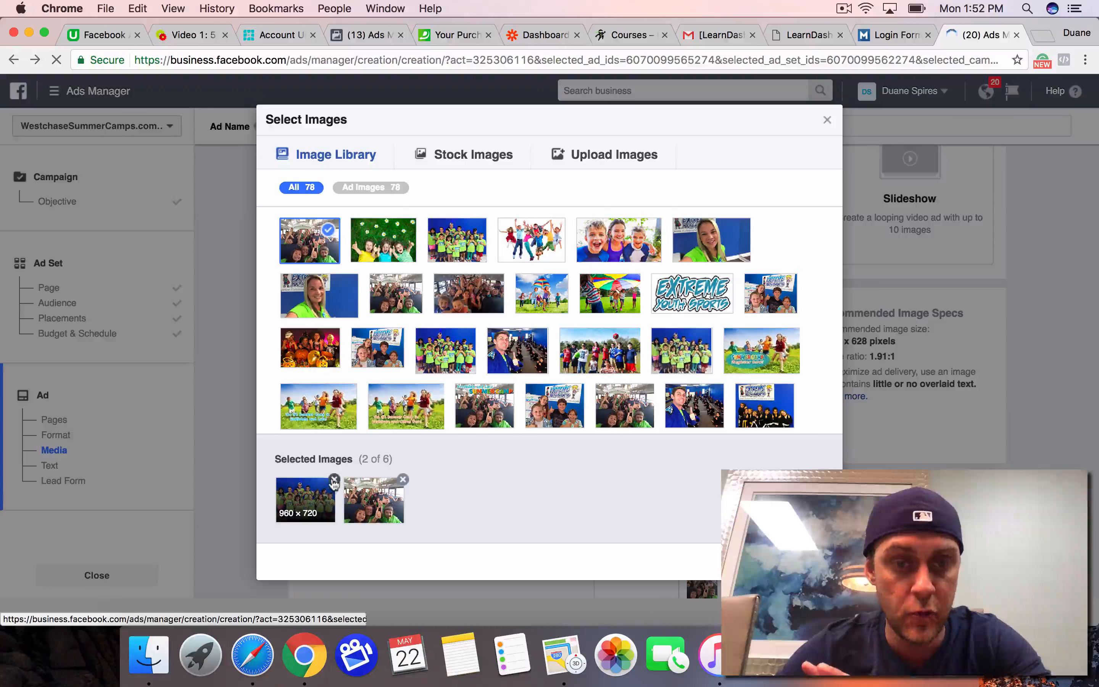
click(334, 479)
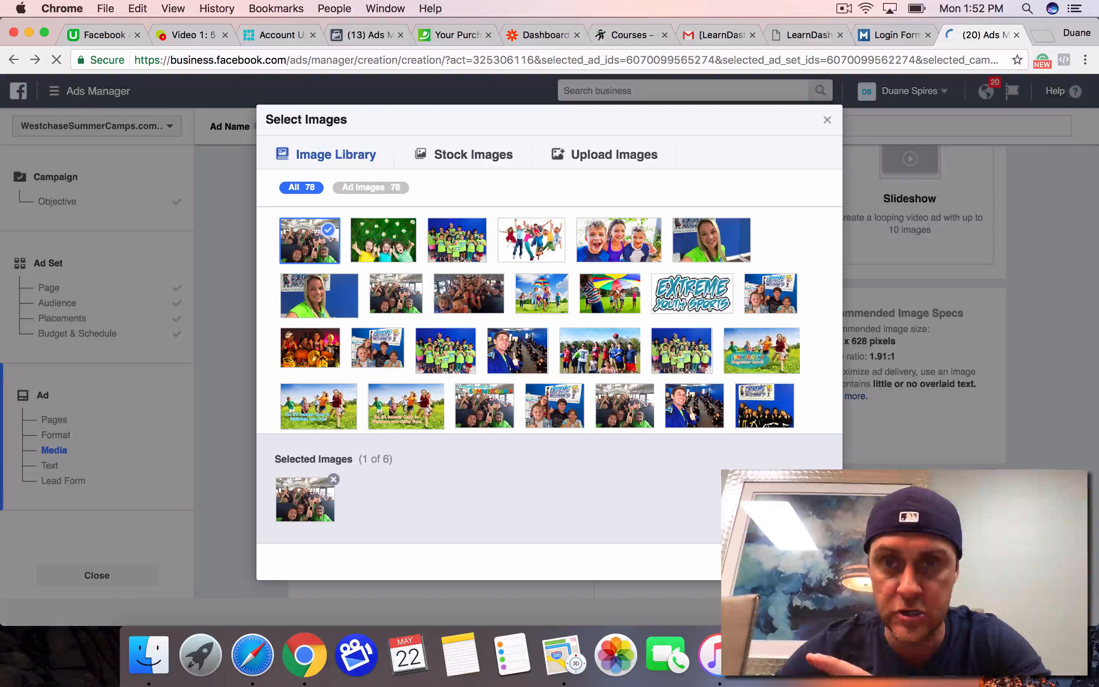
click(813, 561)
scroll(826, 459, down, 5)
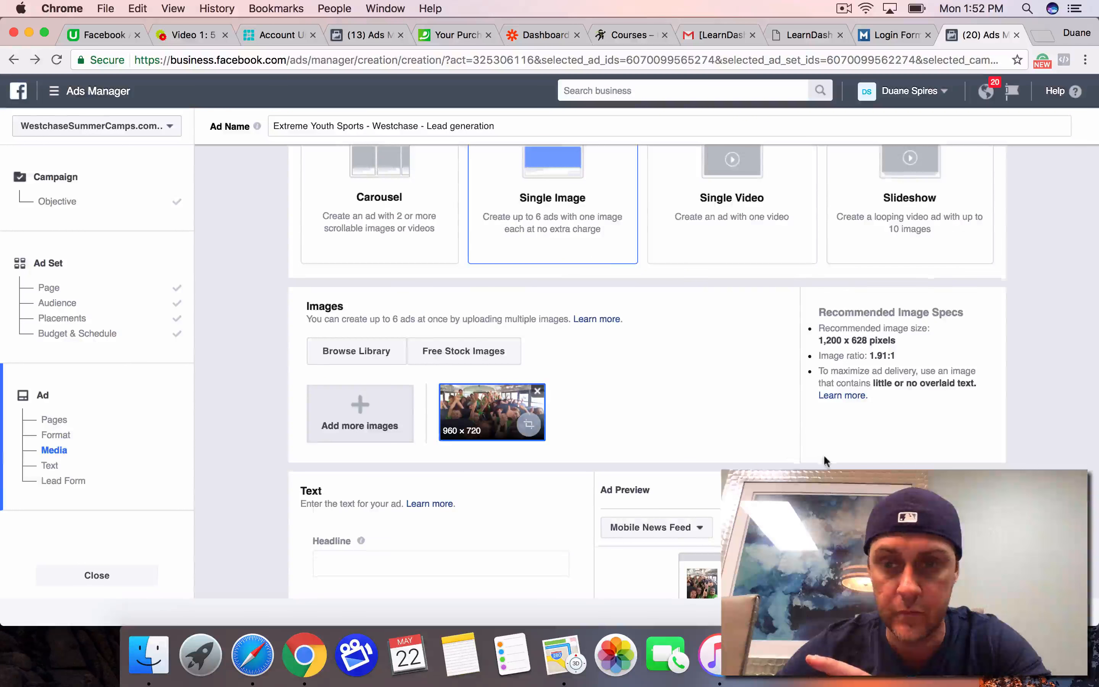
Step: Switch the ad preview to Desktop News Feed and check how the bus photo looks in it
click(962, 295)
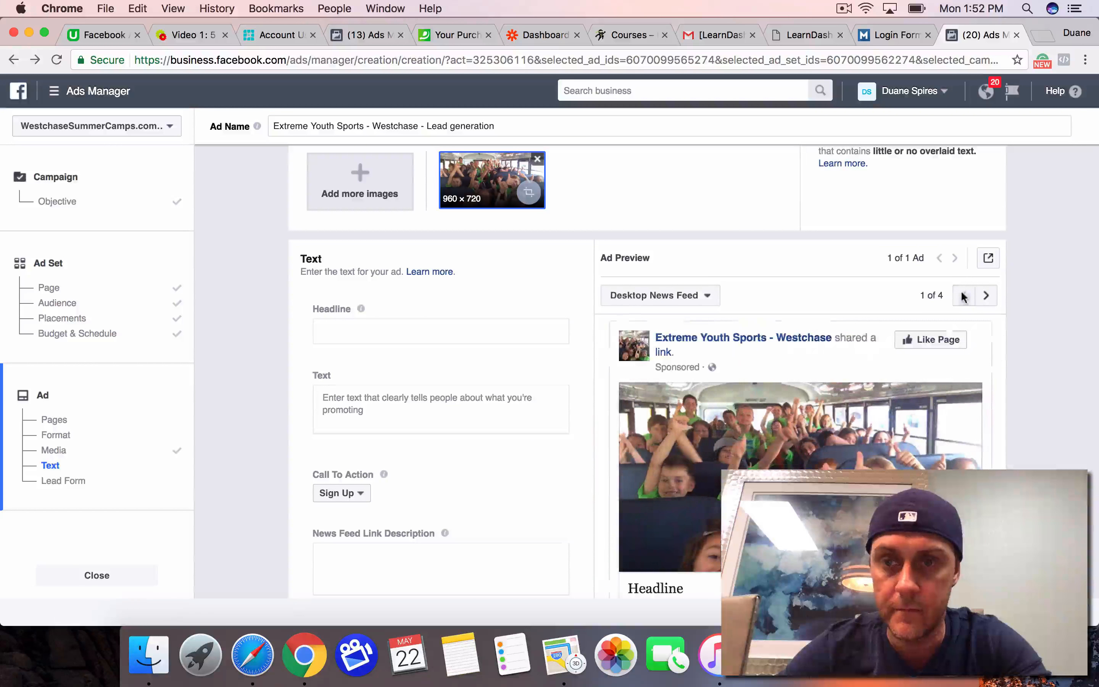
scroll(830, 422, down, 3)
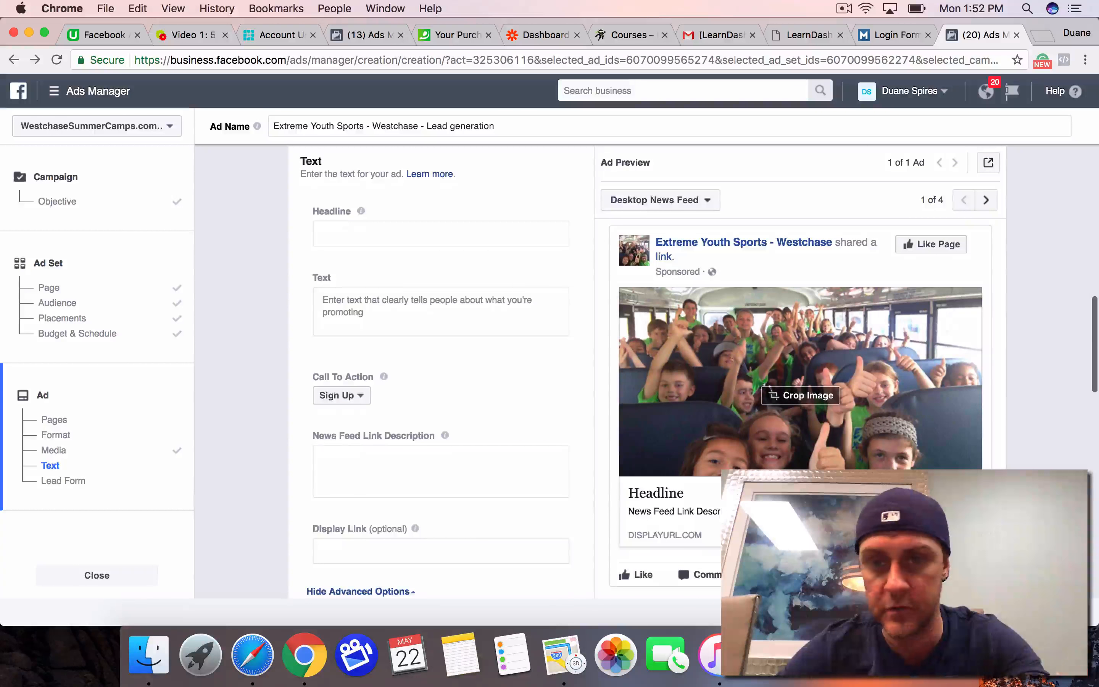
scroll(769, 416, up, 5)
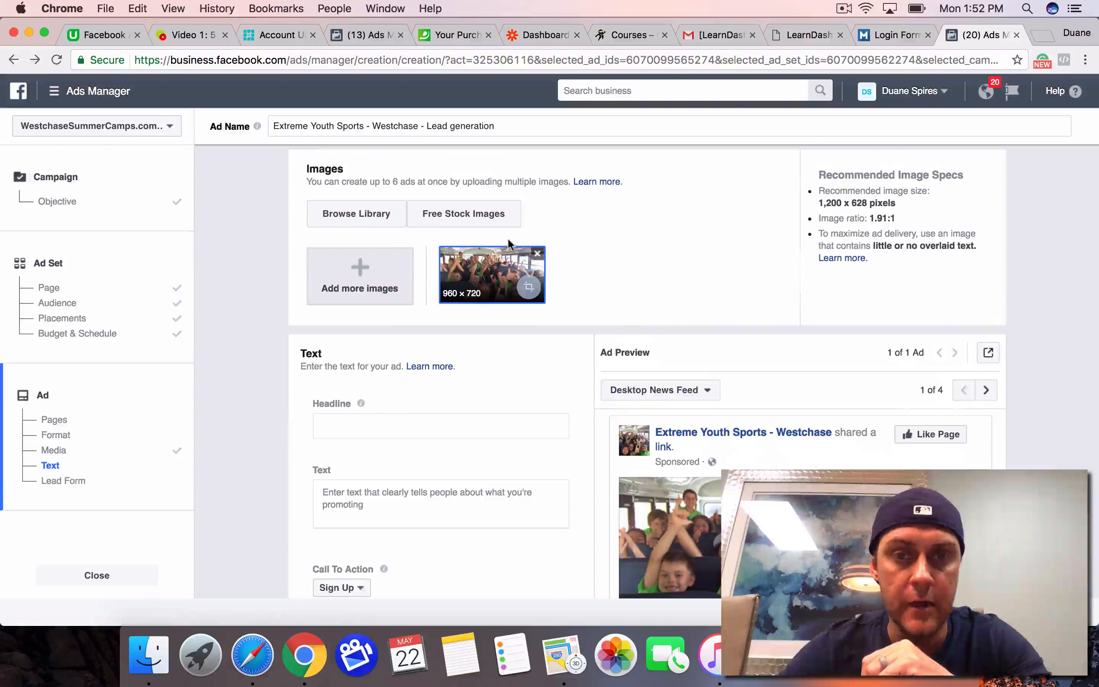
Step: Replace the bus photo with the 2048 × 1221 "Summer Camp Register now!" library image and check it in the ad preview
click(537, 255)
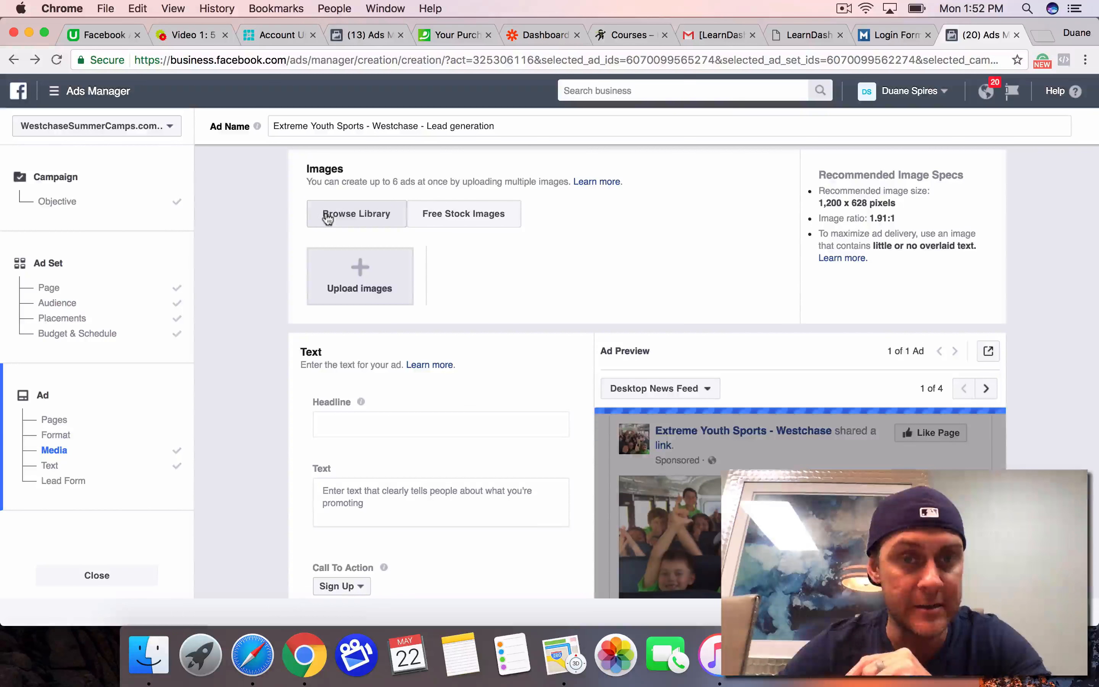
click(327, 217)
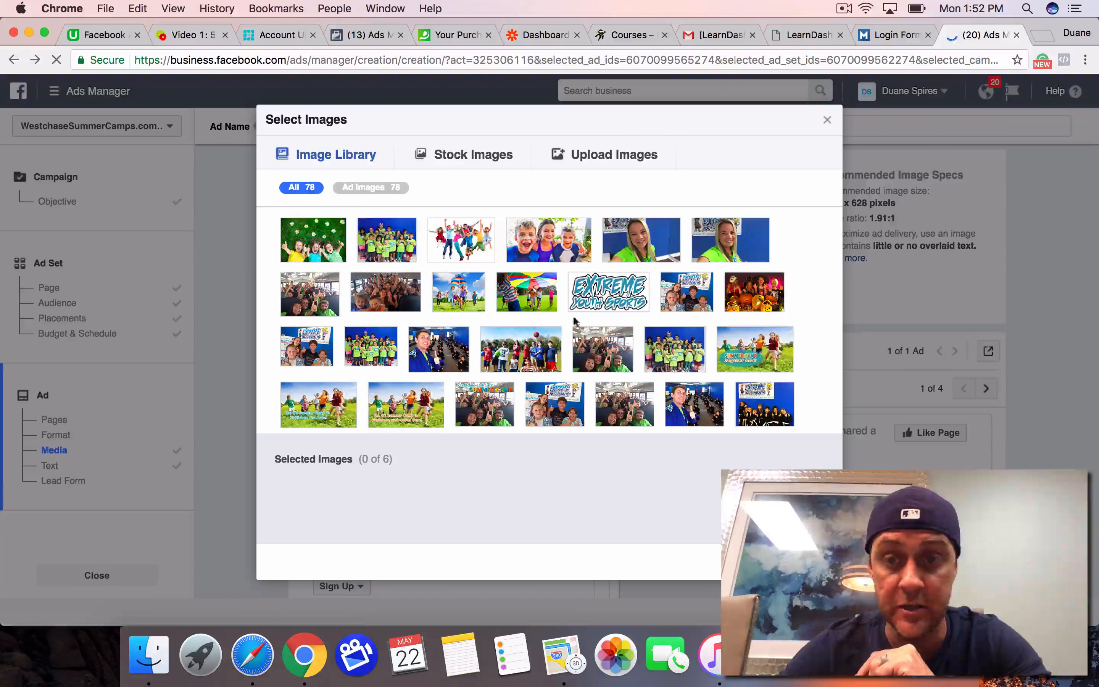
click(764, 339)
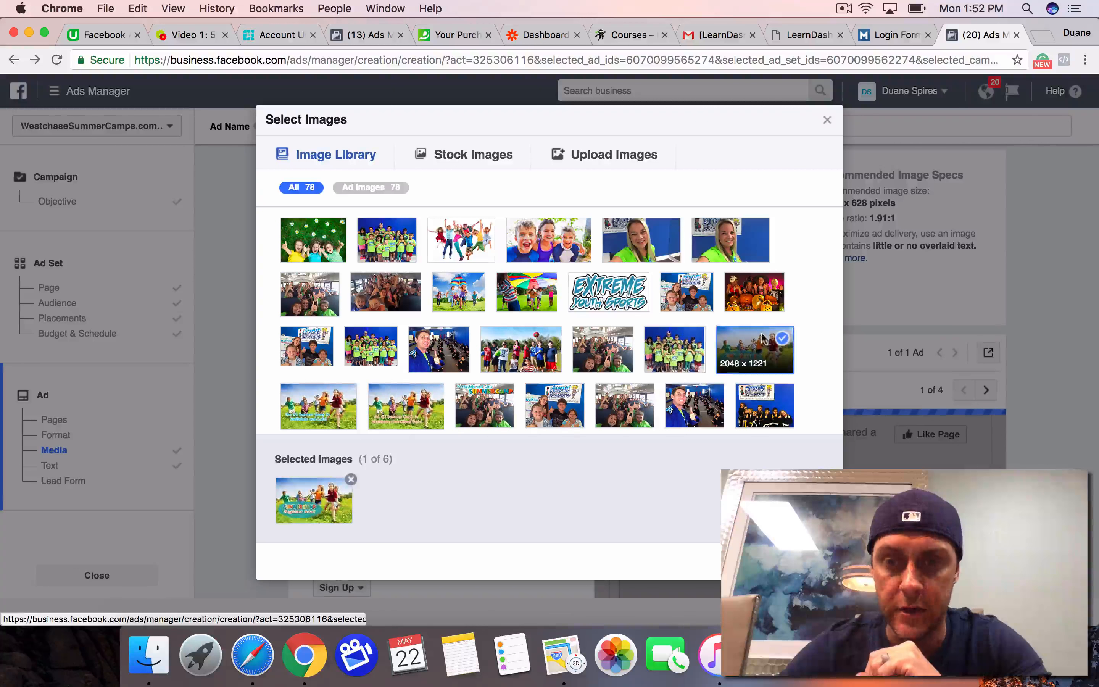
click(827, 119)
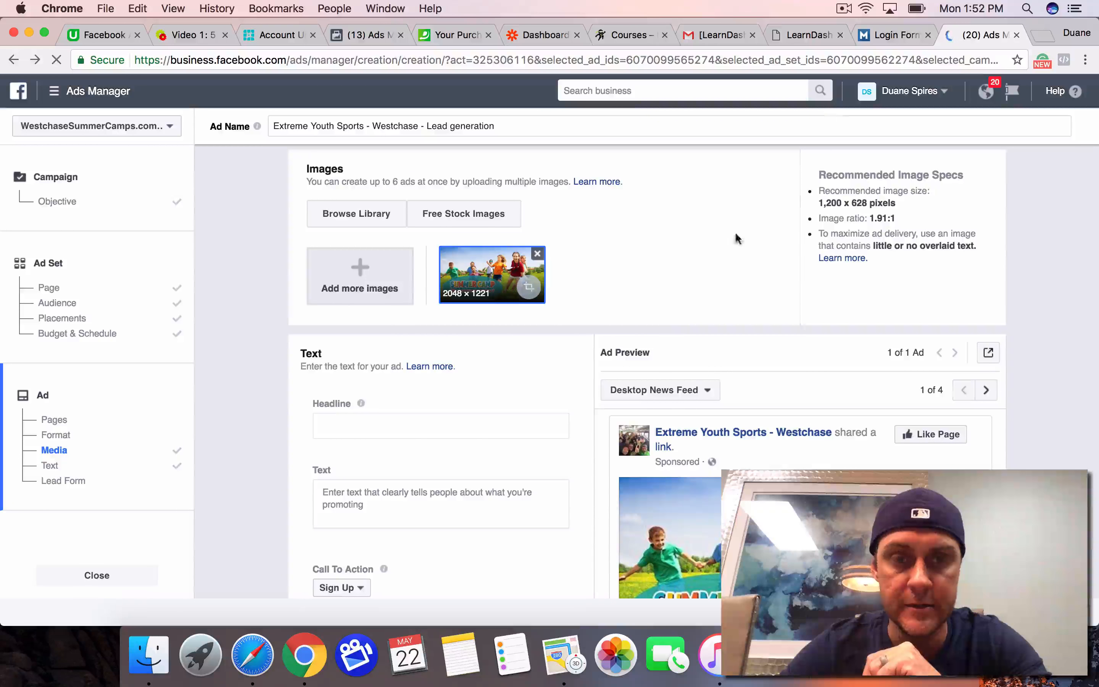
scroll(663, 318, down, 5)
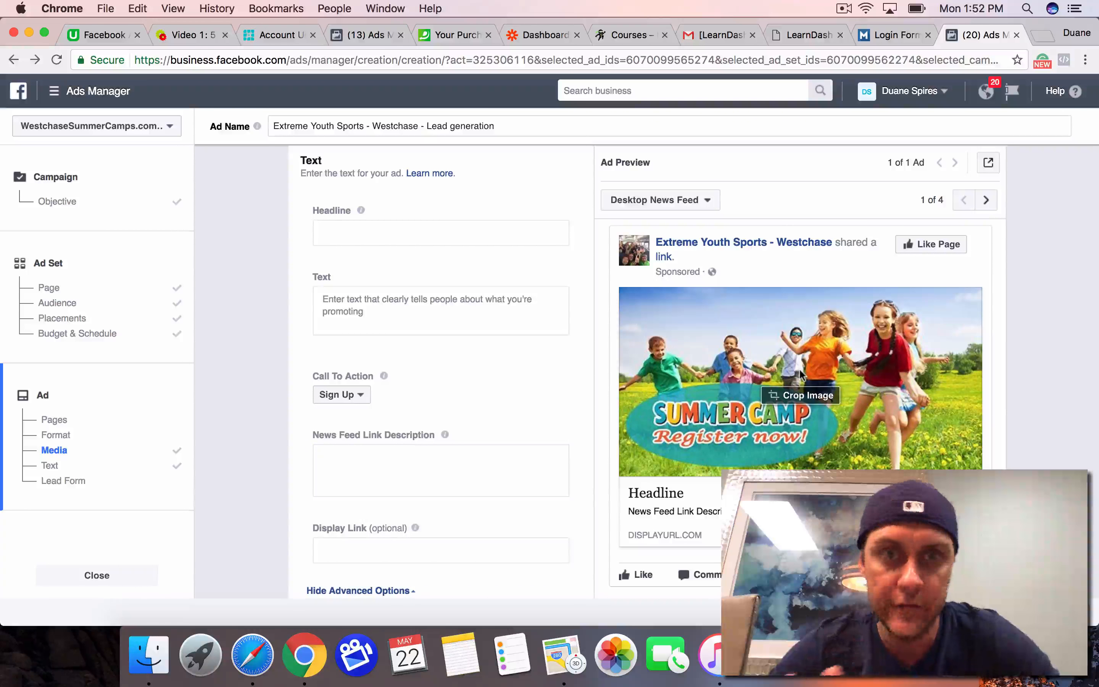
Step: Replace the summer camp banner with the 699 × 454 library photo of children under a rainbow parachute and check the preview
scroll(800, 375, up, 5)
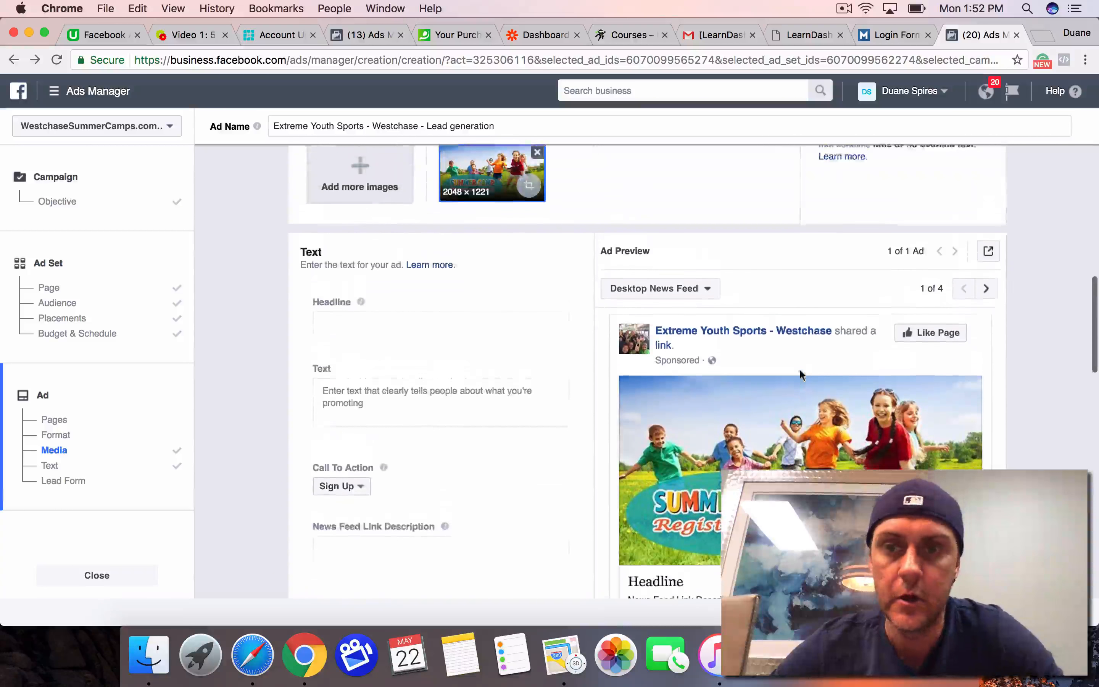
scroll(800, 375, up, 1)
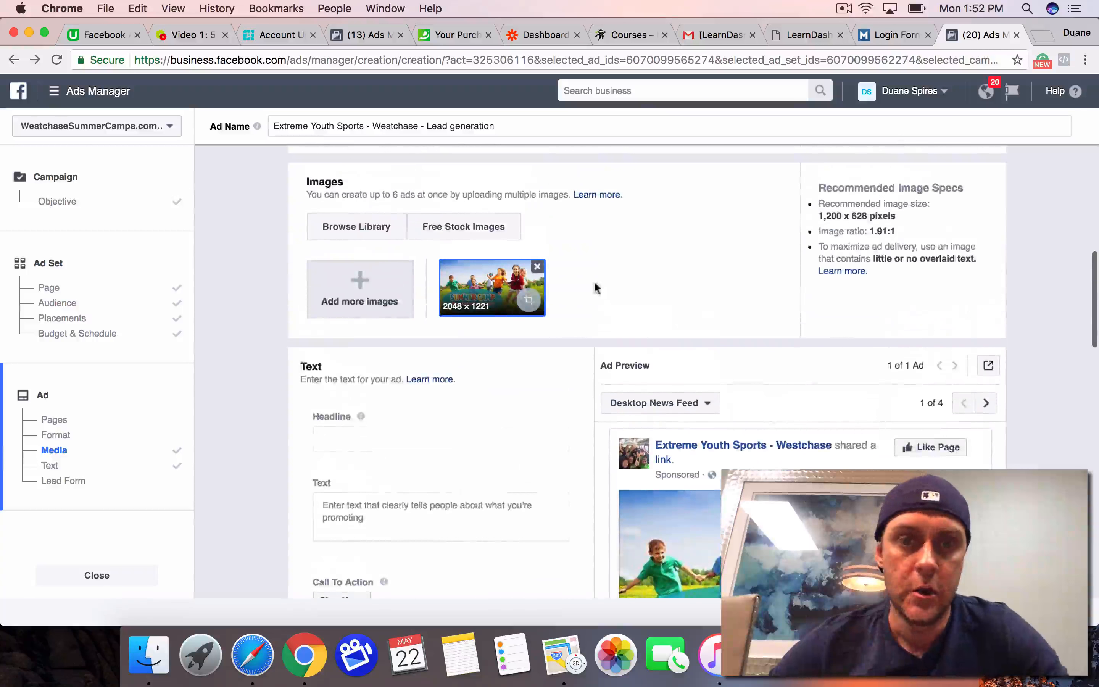
click(537, 268)
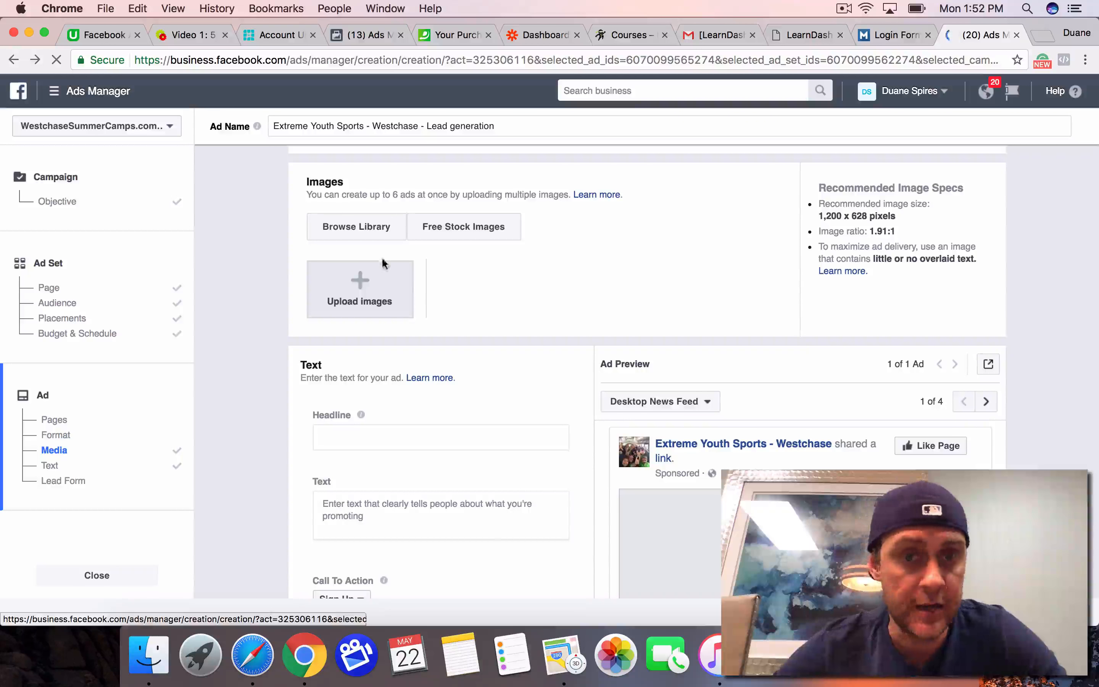
click(368, 229)
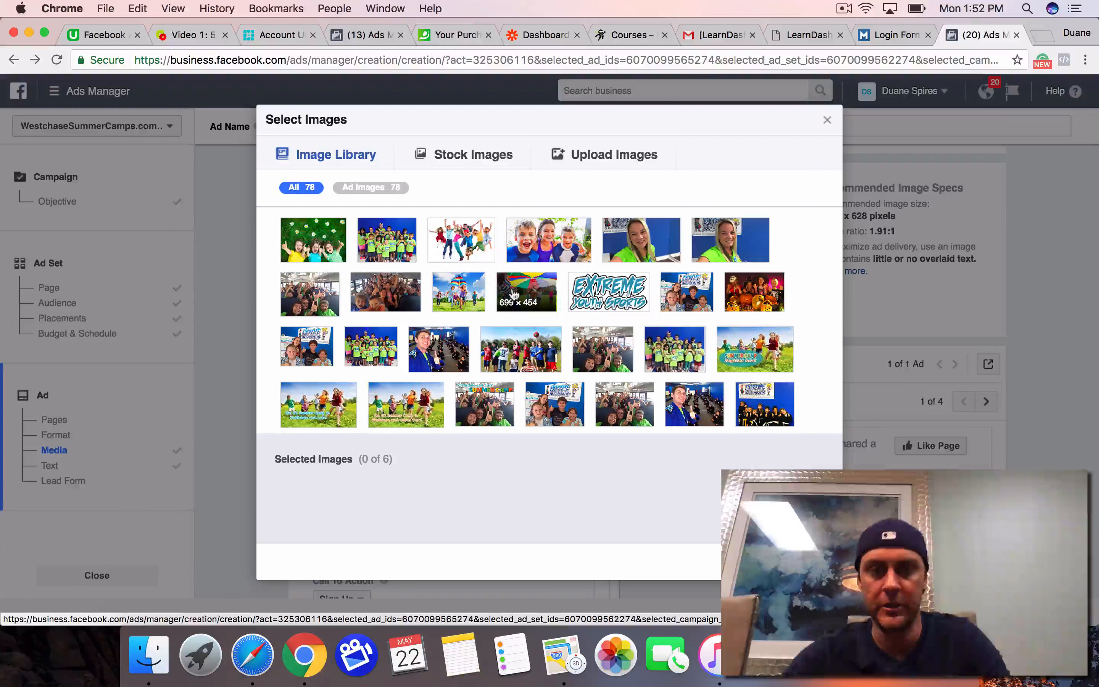
click(515, 296)
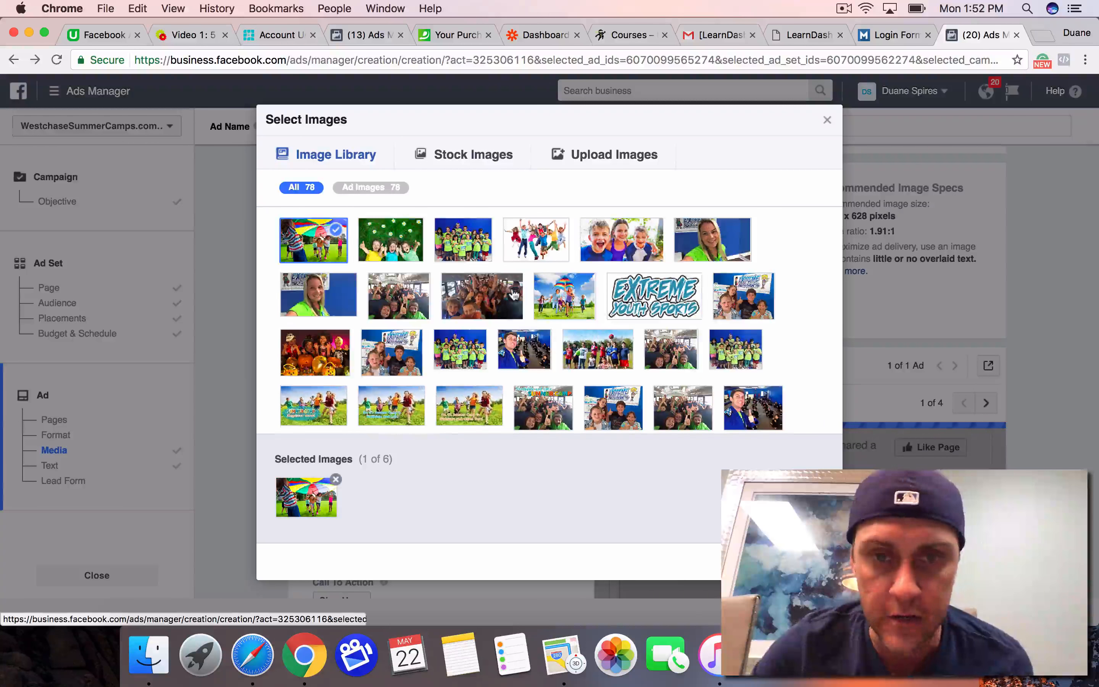
click(826, 120)
scroll(695, 352, down, 4)
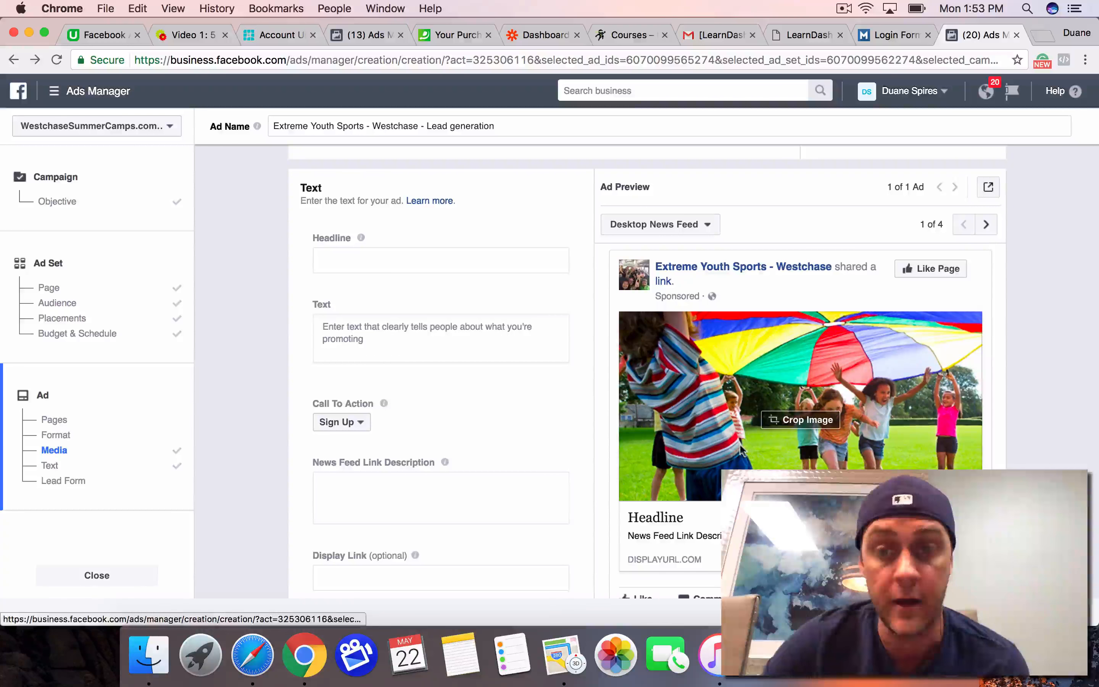
Step: Replace the parachute photo with the 1920 × 1440 library photo of children running with a rainbow kite and check the preview
scroll(610, 437, up, 5)
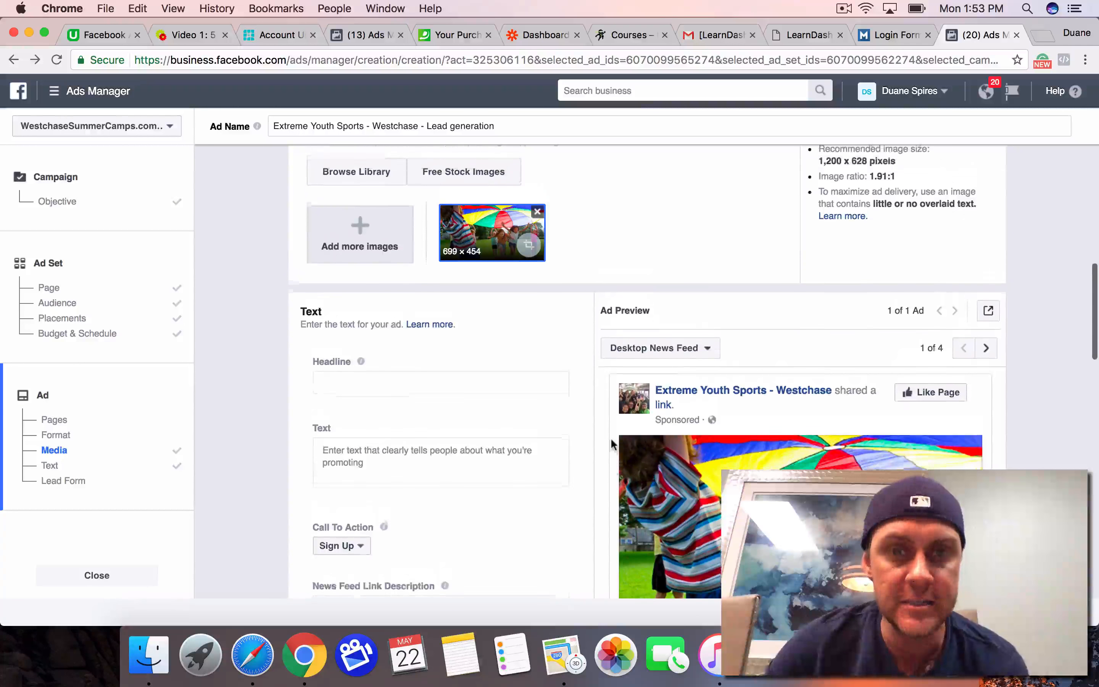
click(537, 213)
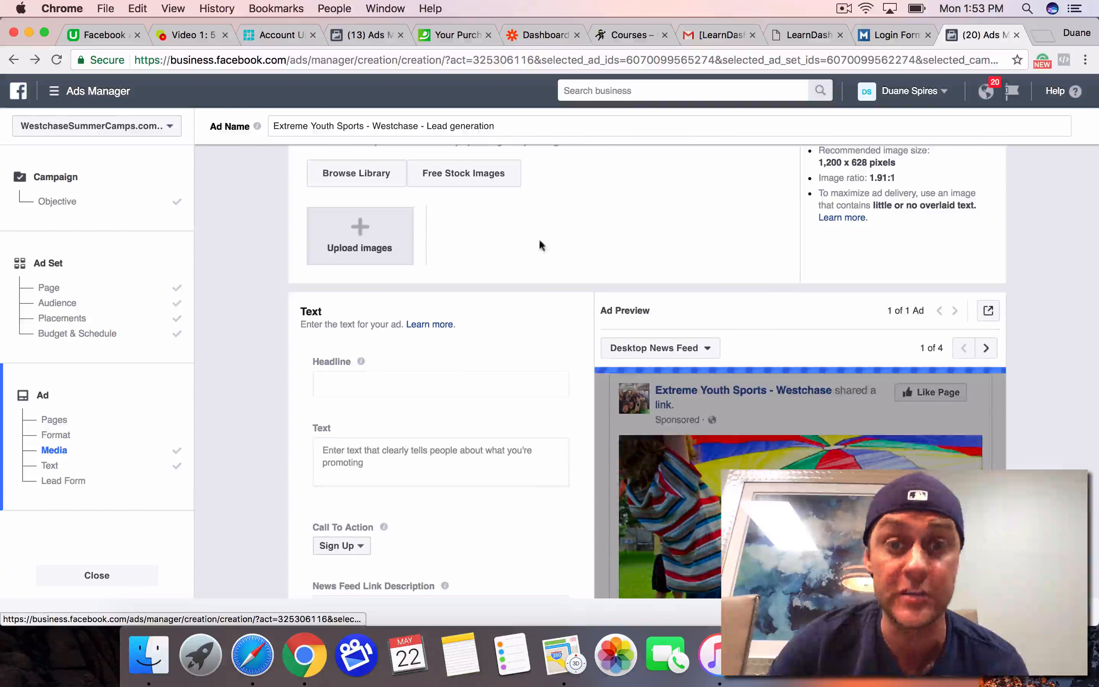
click(362, 316)
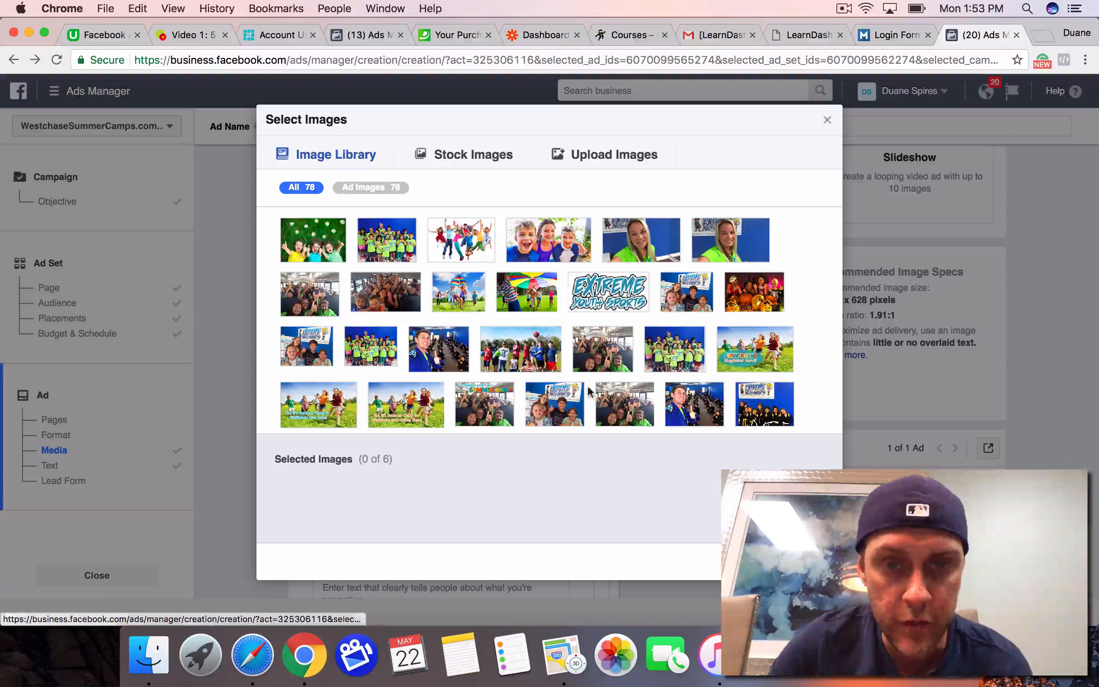
click(449, 303)
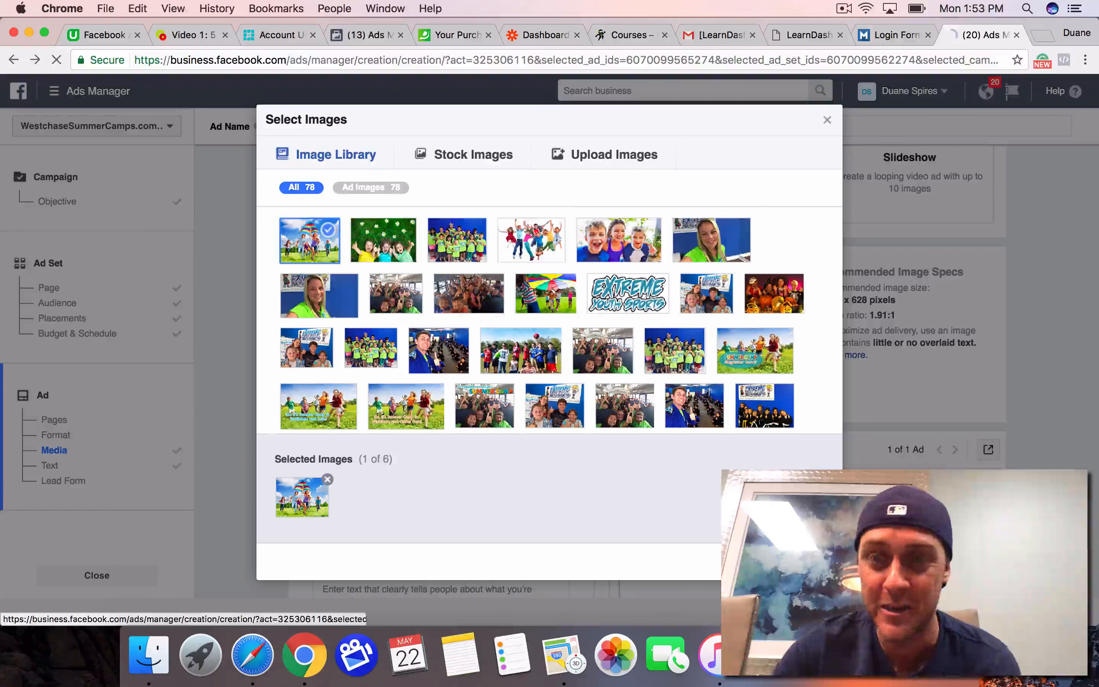
click(828, 122)
scroll(693, 338, down, 5)
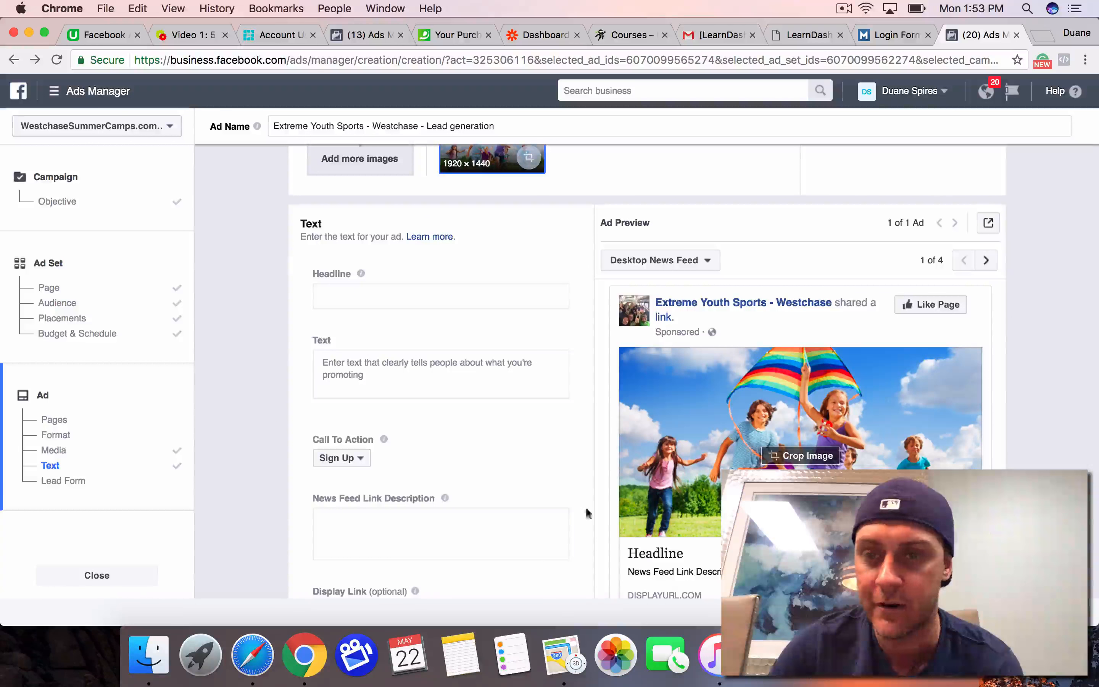
scroll(583, 485, down, 2)
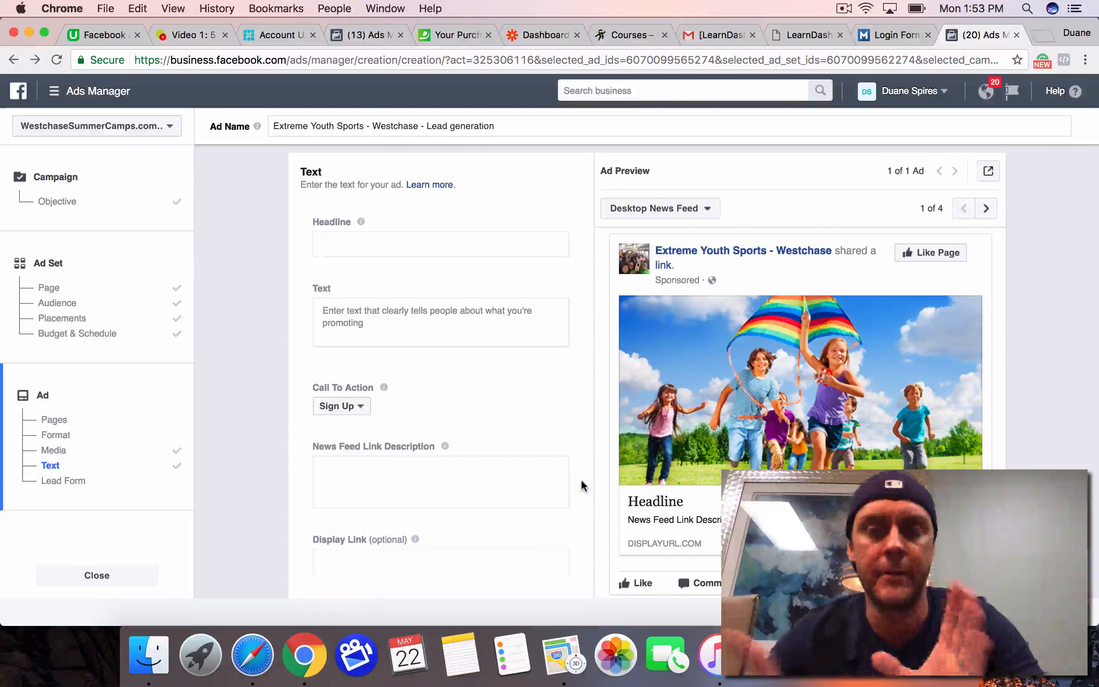
Step: Remove the 1920 × 1440 kite photo from the ad's images
scroll(583, 486, up, 4)
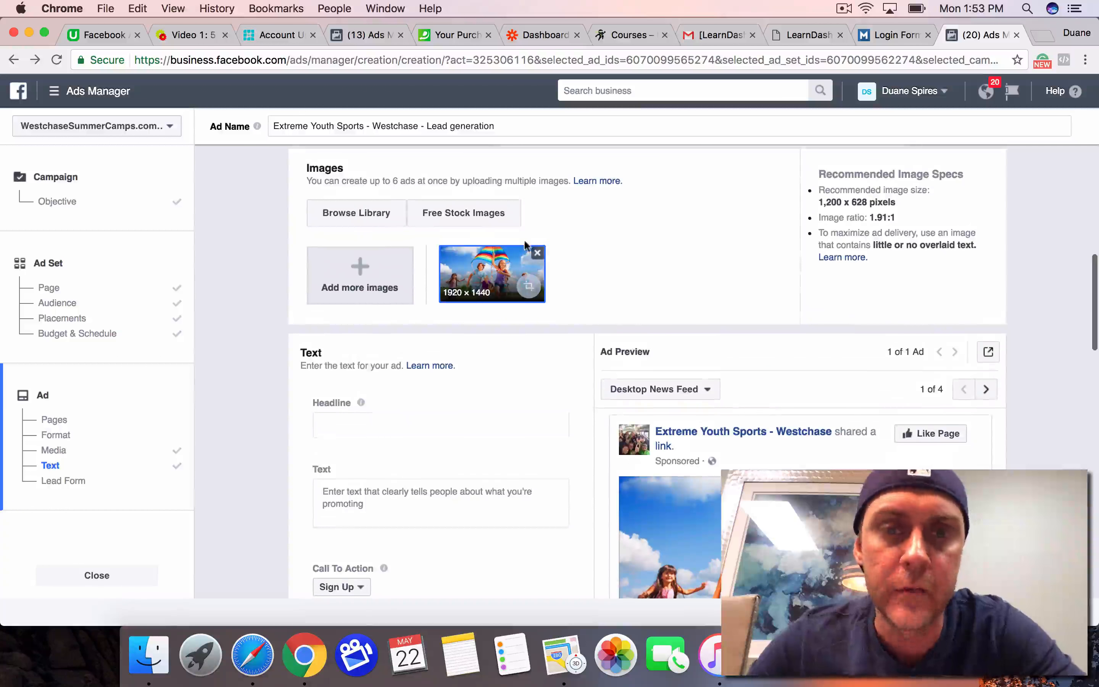
click(538, 253)
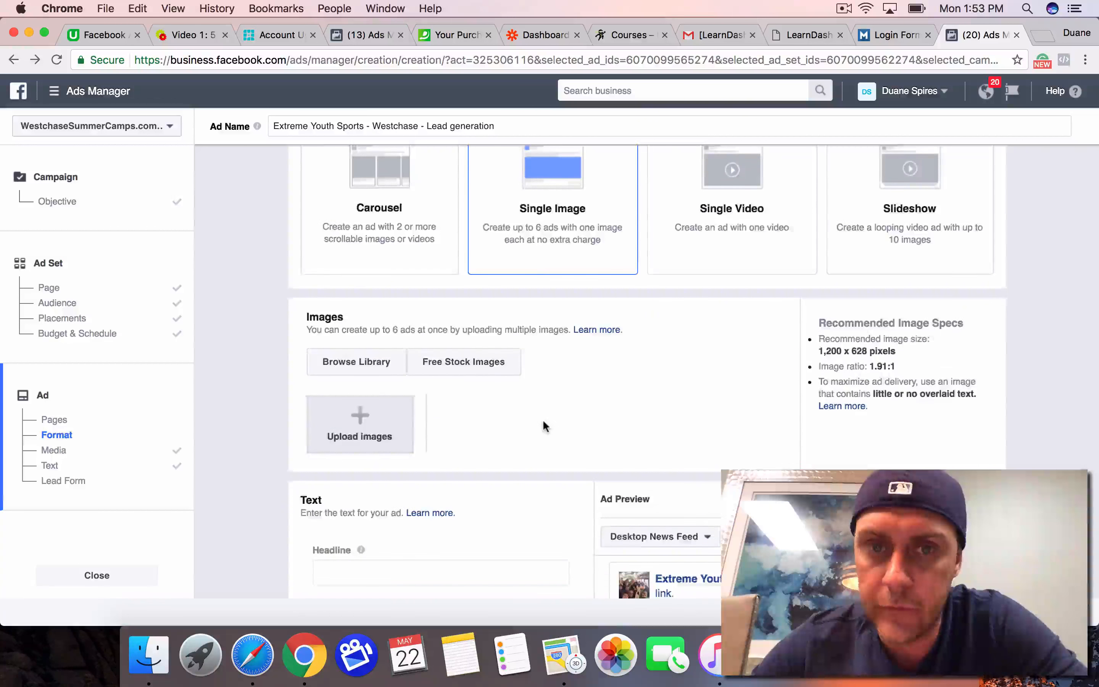
scroll(542, 420, up, 5)
scroll(543, 419, down, 5)
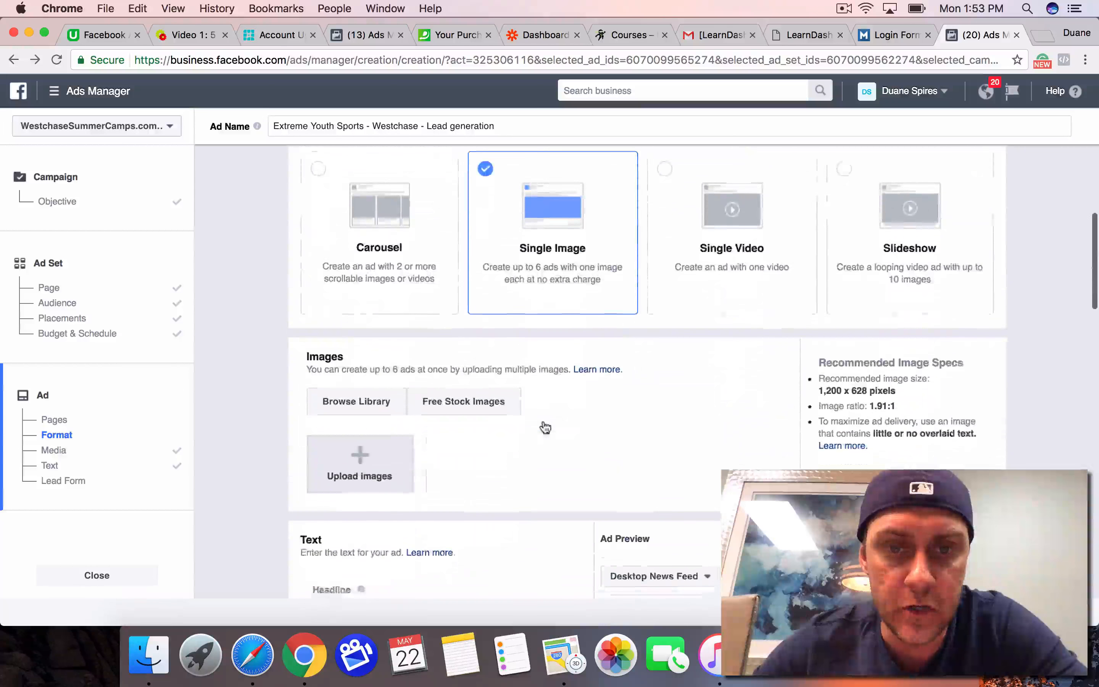
Step: Search the free stock images for "summer camp" and preview several of the photos of children
click(456, 391)
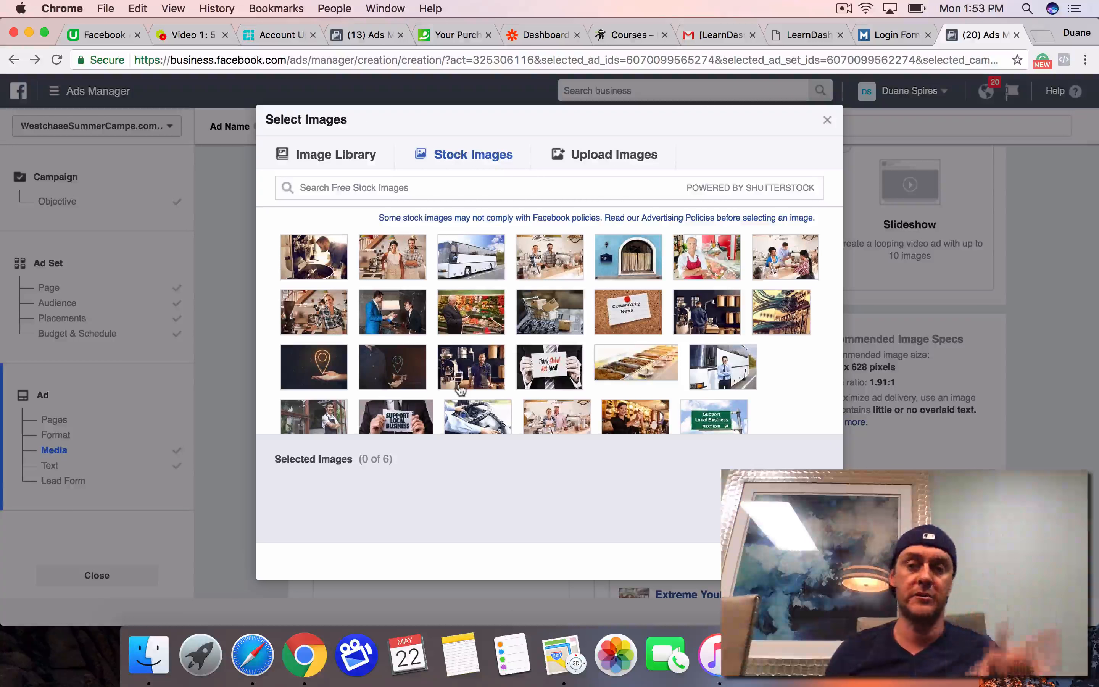
click(432, 185)
text(summer camp)
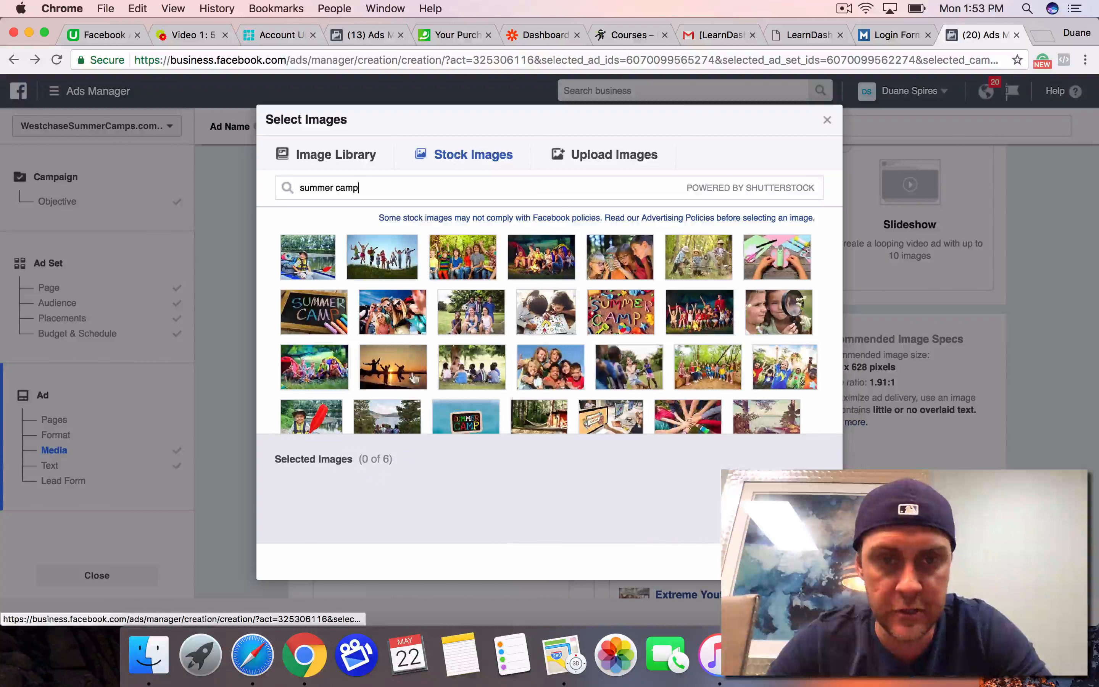
mouse_move(565, 372)
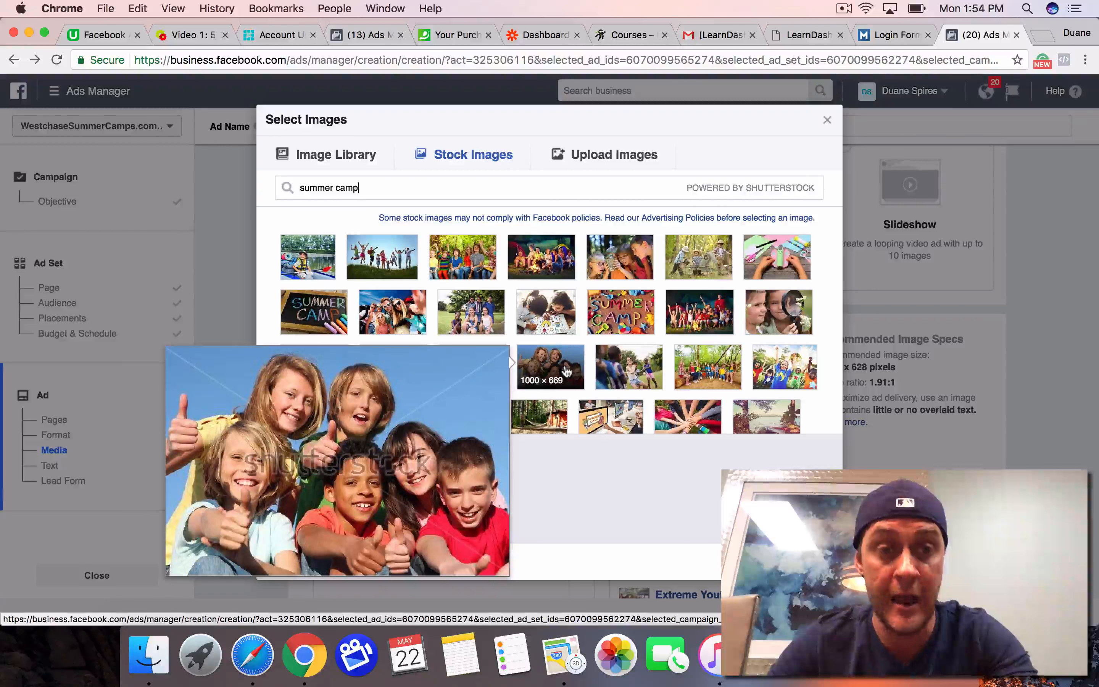
mouse_move(407, 268)
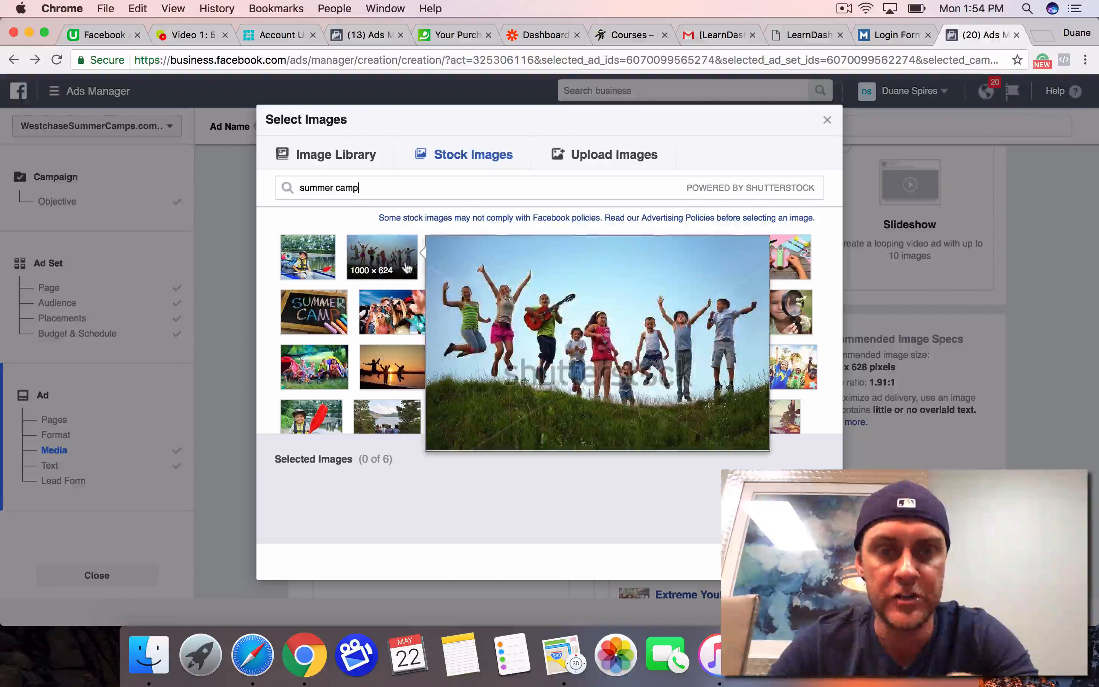
mouse_move(380, 384)
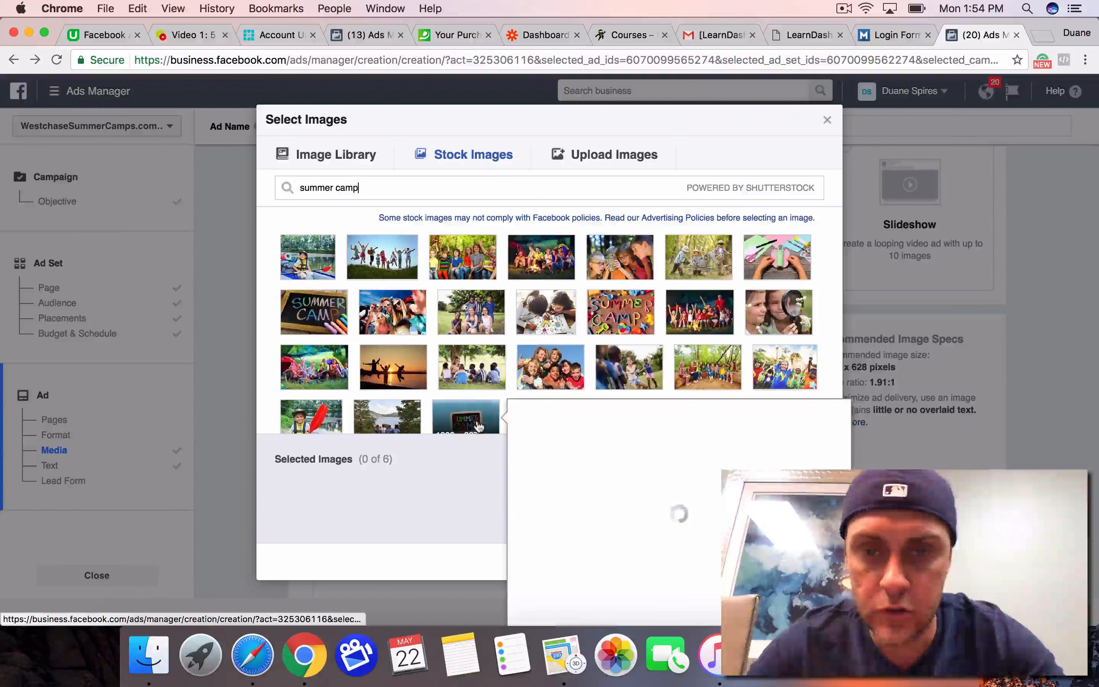
scroll(547, 360, down, 5)
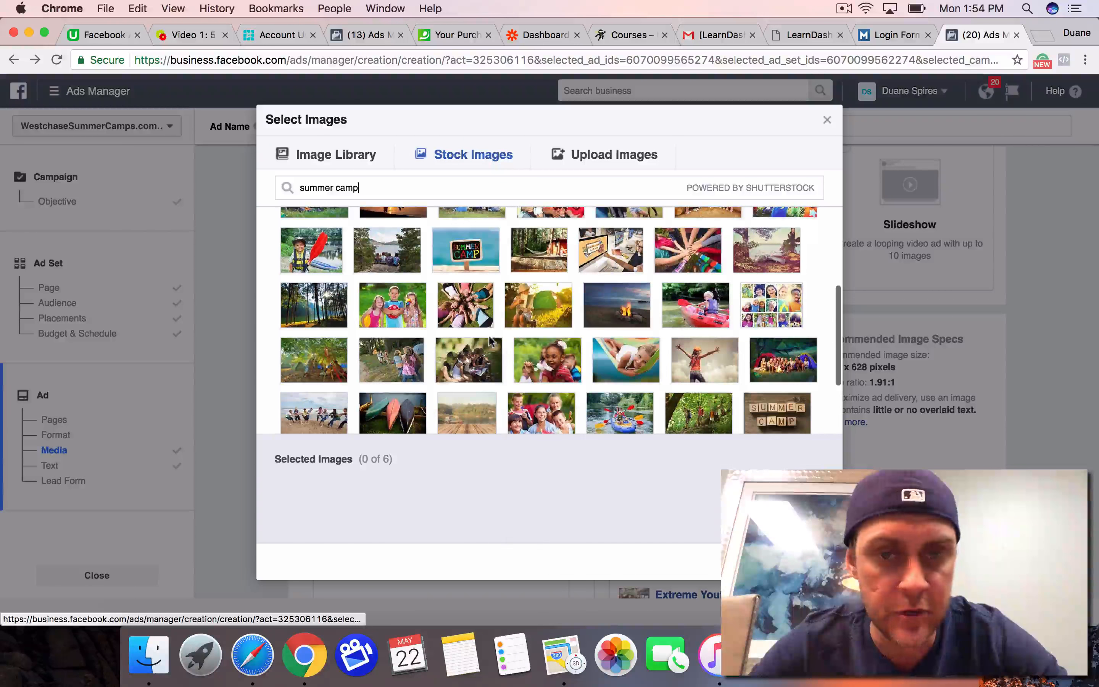
scroll(489, 336, up, 5)
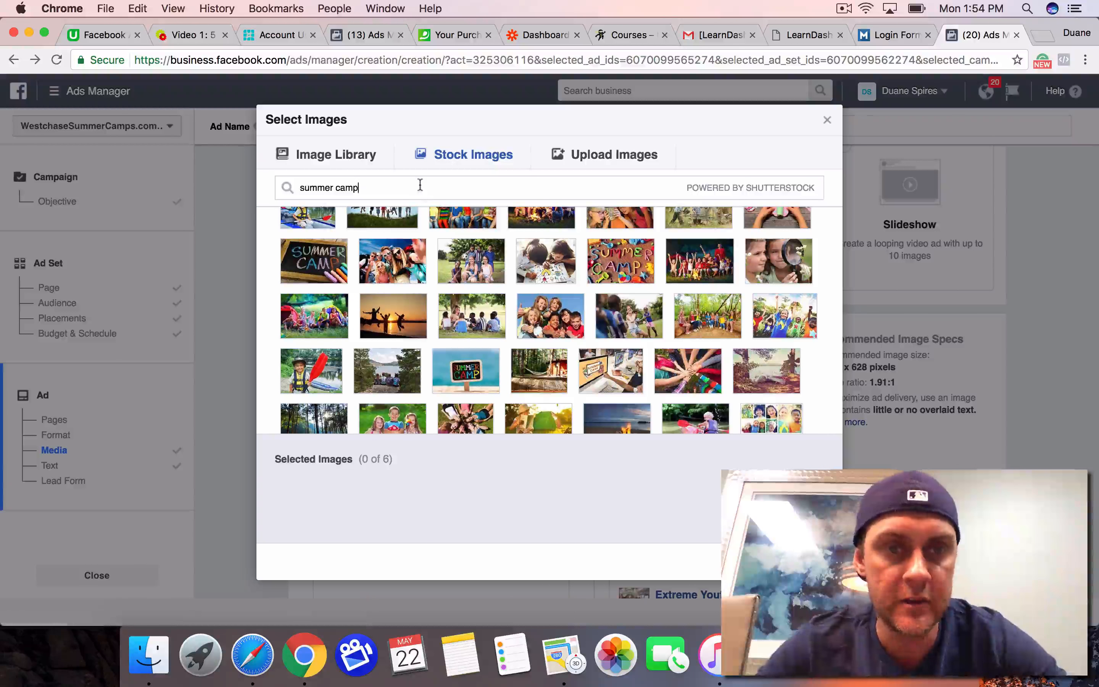
Step: Search the free stock images for "karate" and preview the photos of children in karate uniforms
triple_click(420, 185)
text(karate)
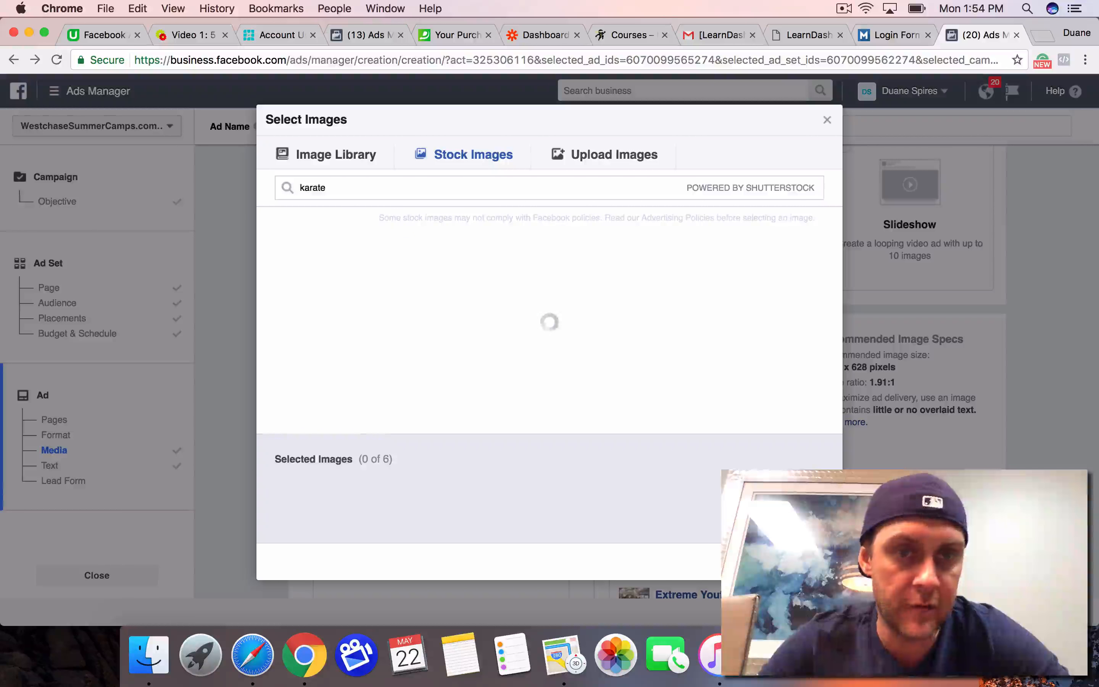
mouse_move(616, 376)
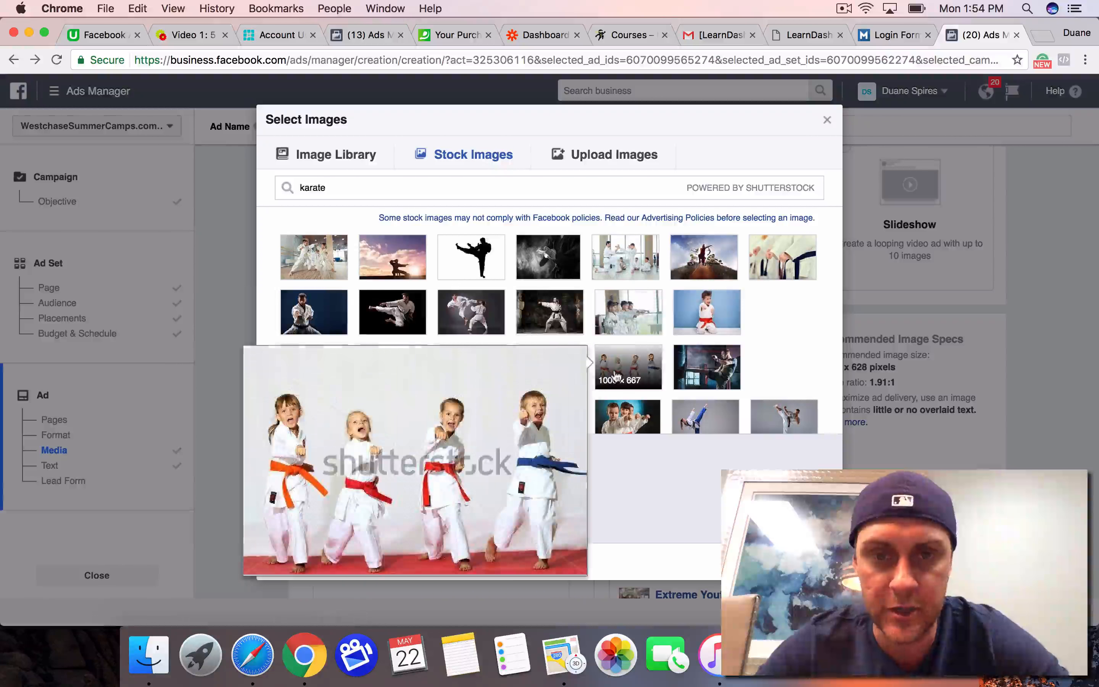
mouse_move(705, 330)
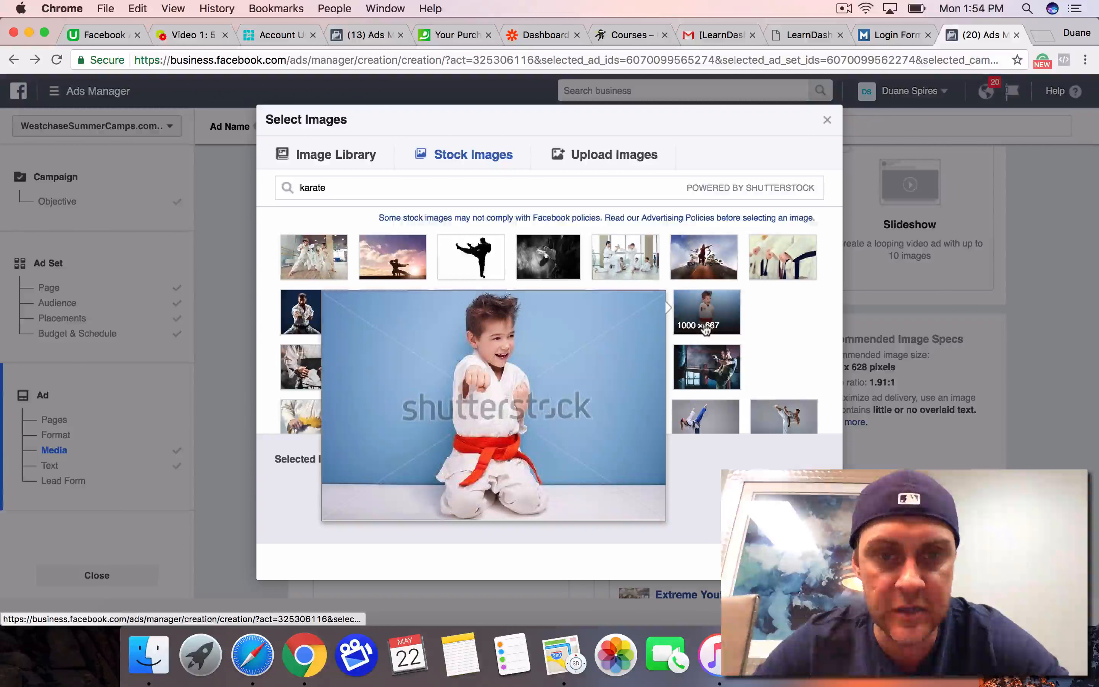
scroll(705, 330, down, 3)
mouse_move(709, 360)
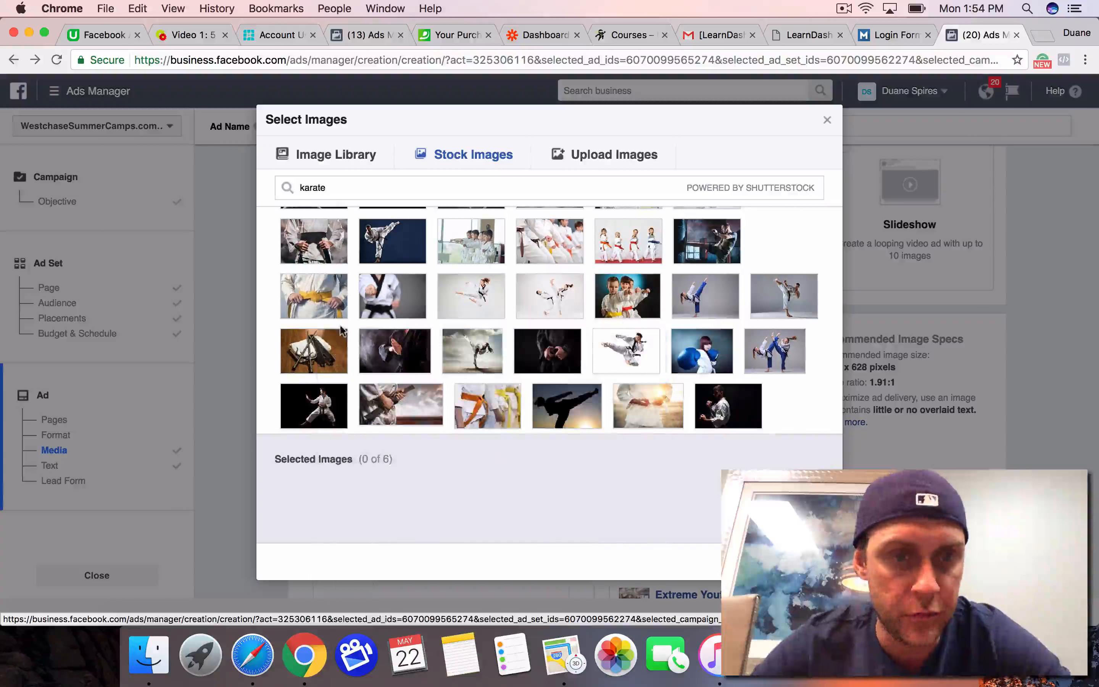
scroll(500, 326, up, 5)
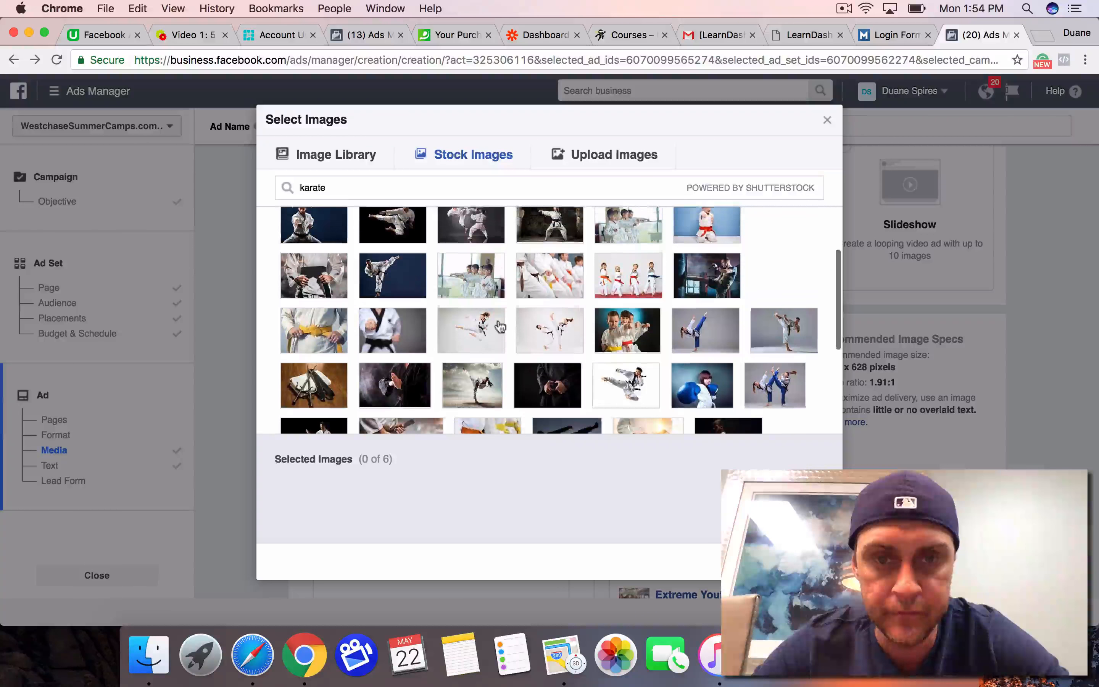
Step: Search the free stock images for "martial arts", browse the photos of children, and close the image picker without choosing one
mouse_move(499, 327)
scroll(500, 326, up, 1)
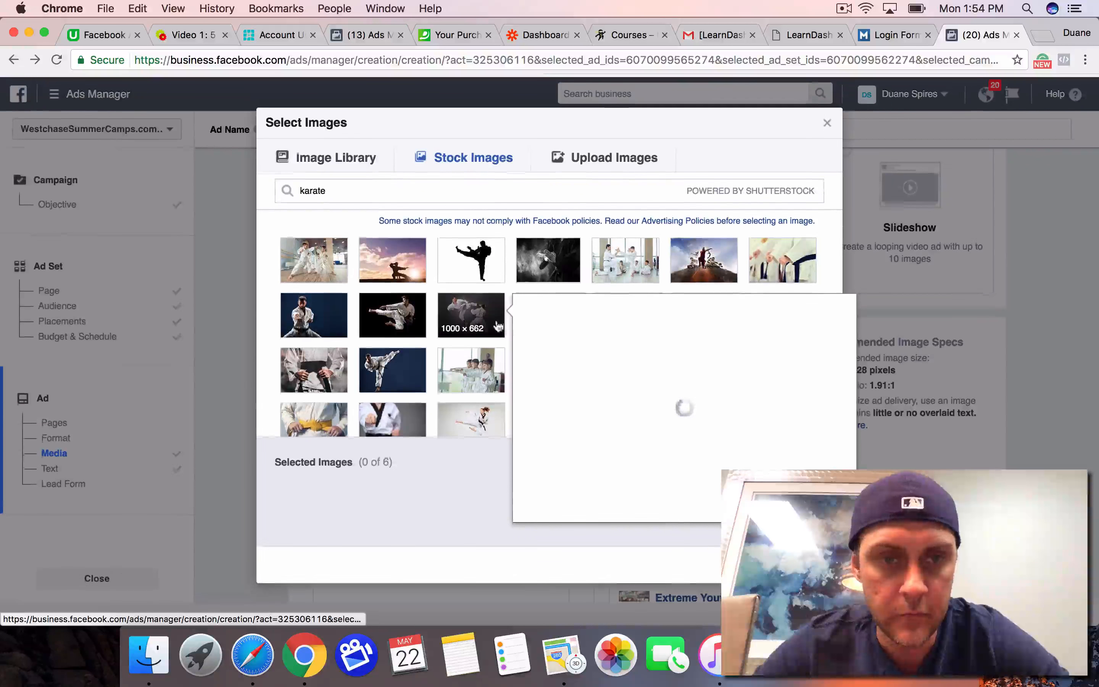
double_click(398, 186)
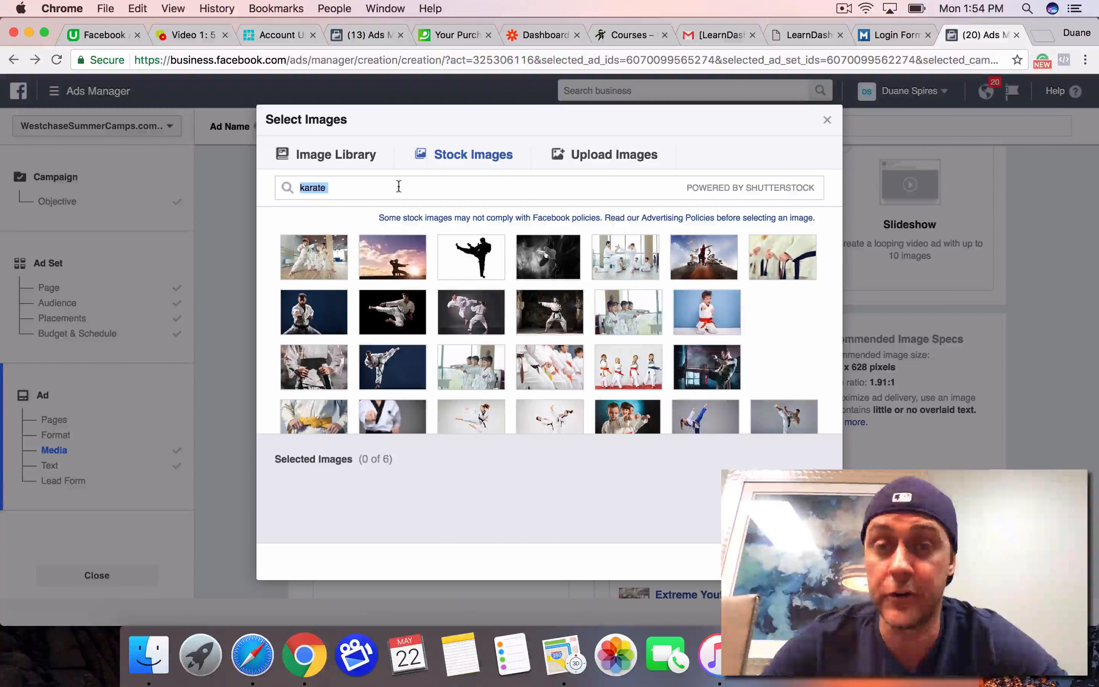
text(martial ar)
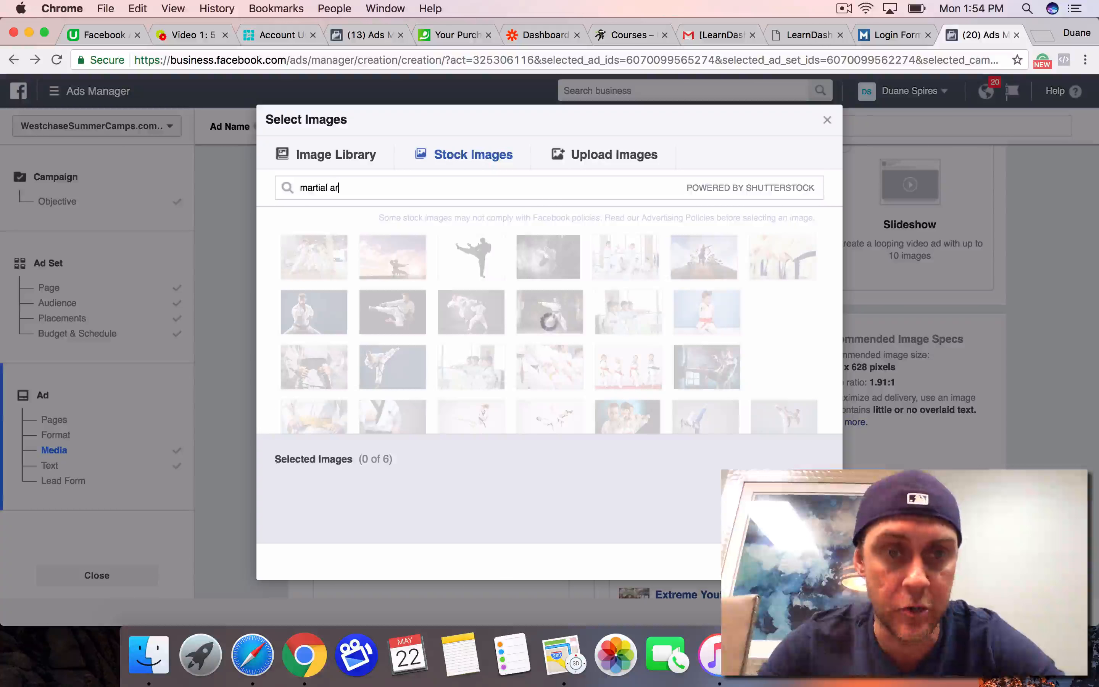
text(ts)
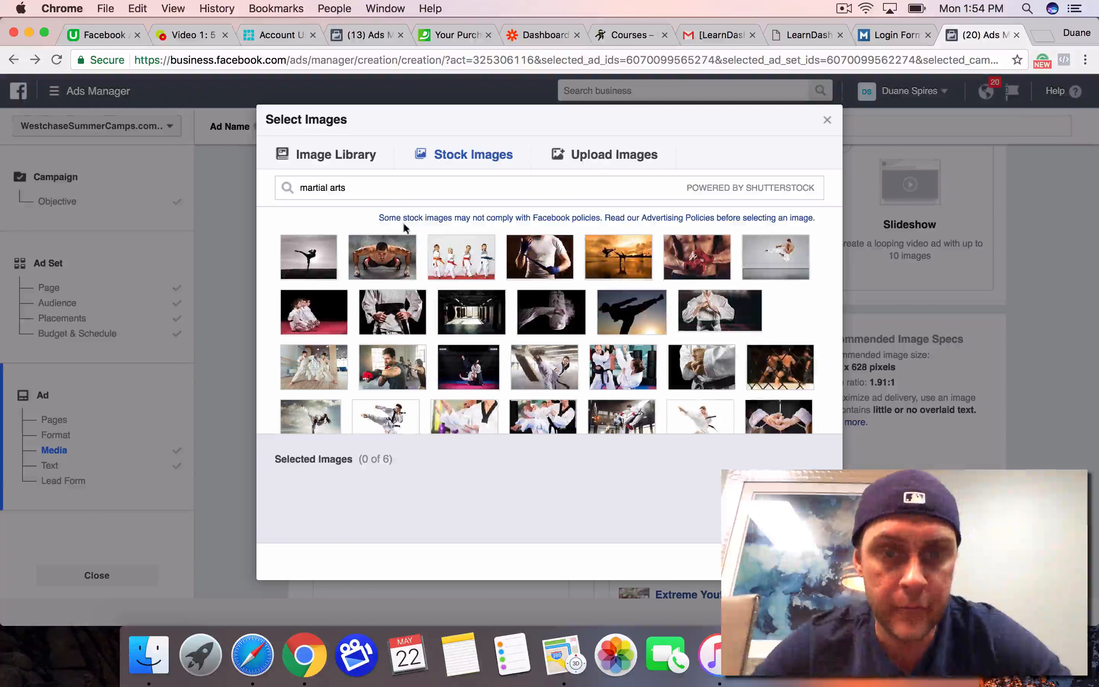
scroll(479, 318, down, 5)
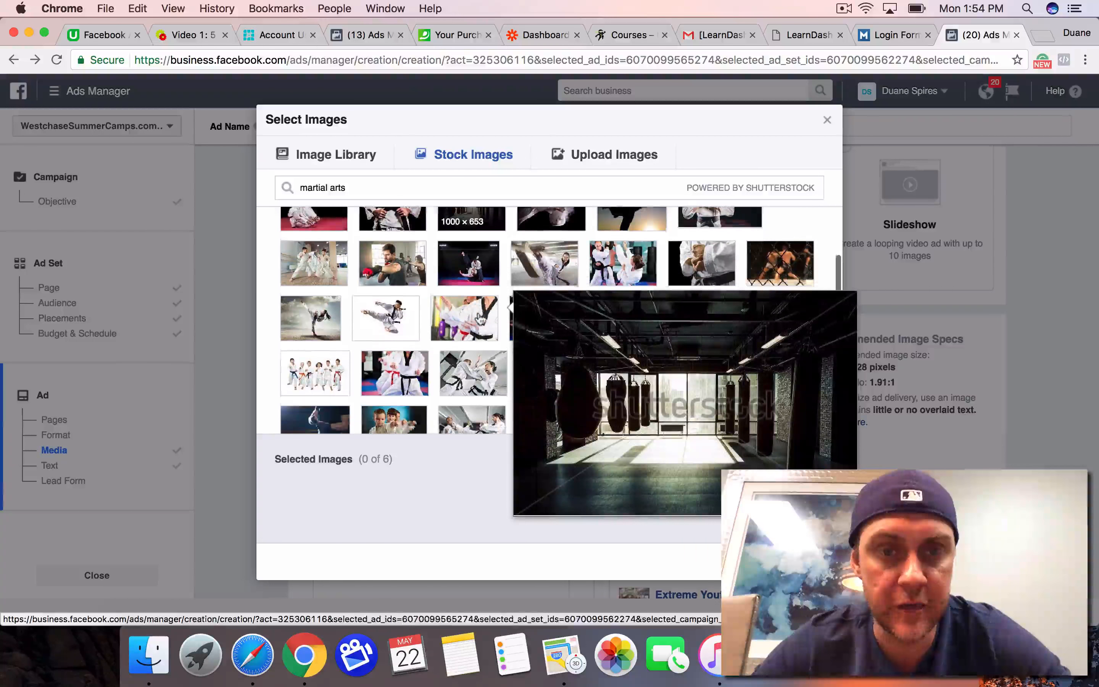
scroll(480, 319, down, 1)
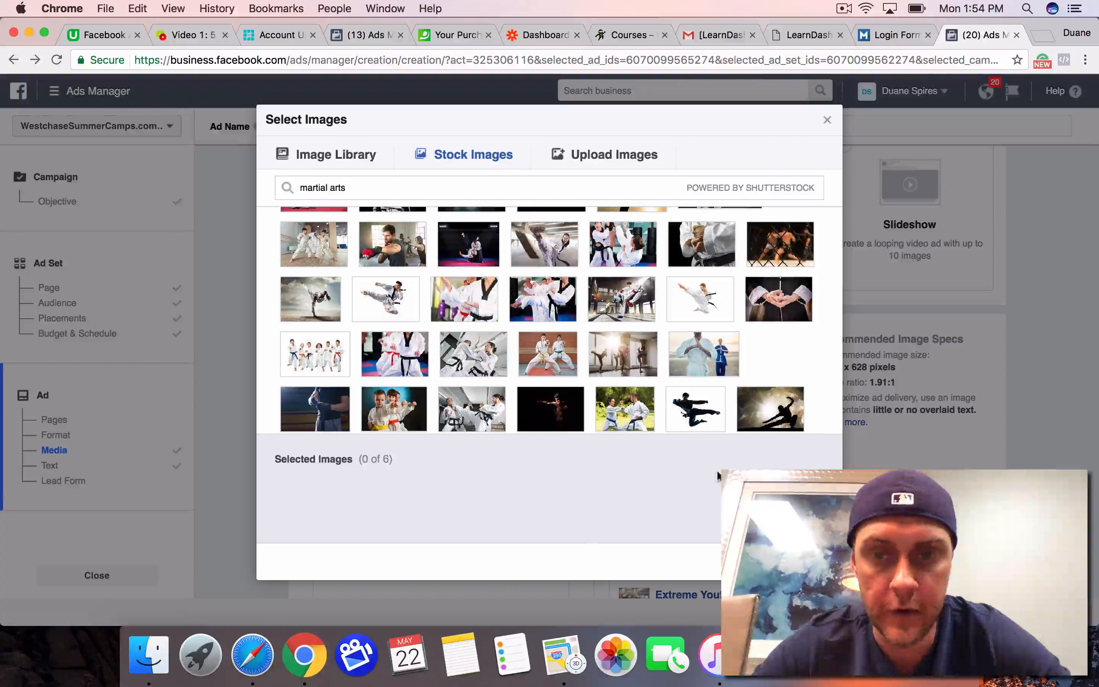
scroll(726, 420, down, 10)
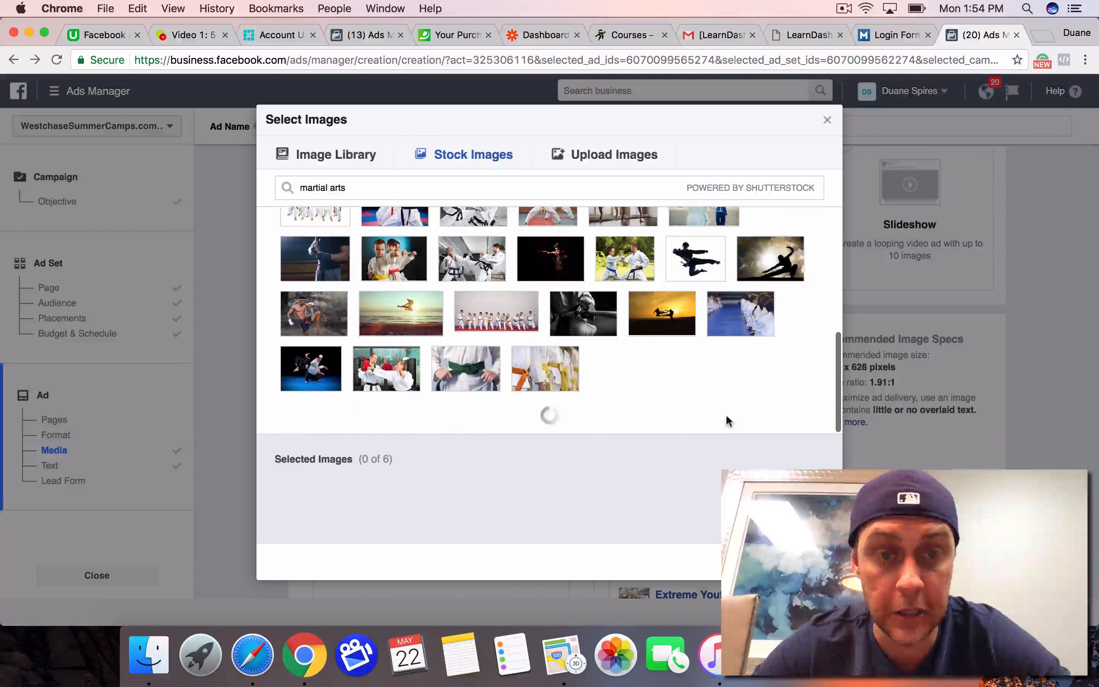
scroll(726, 421, down, 5)
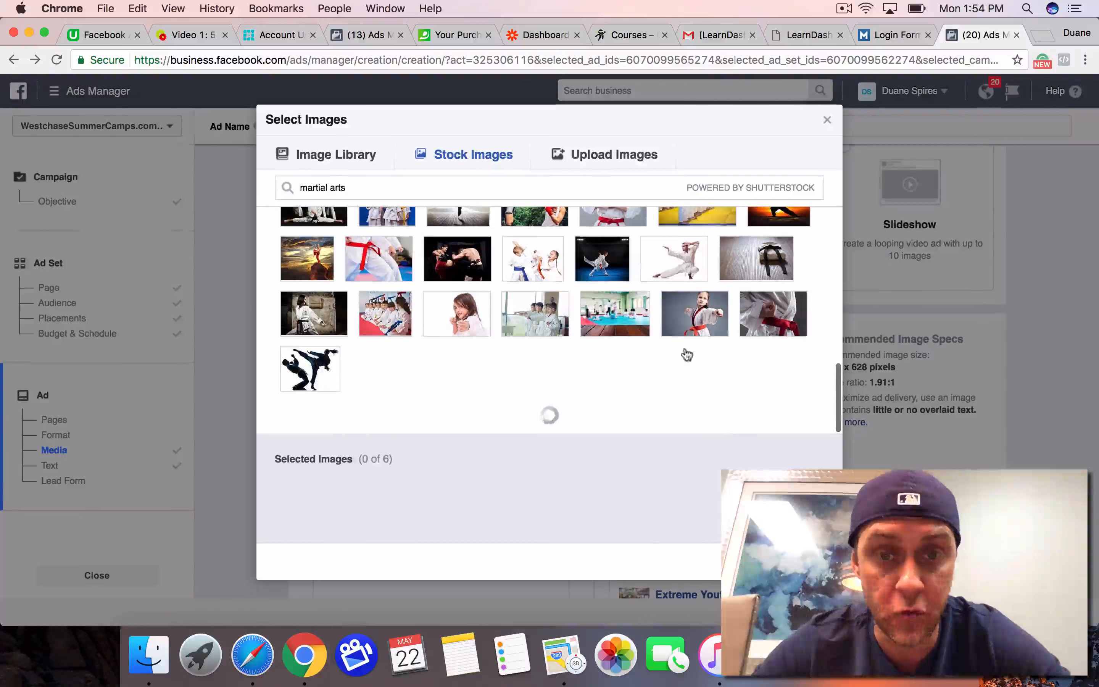
scroll(684, 336, down, 2)
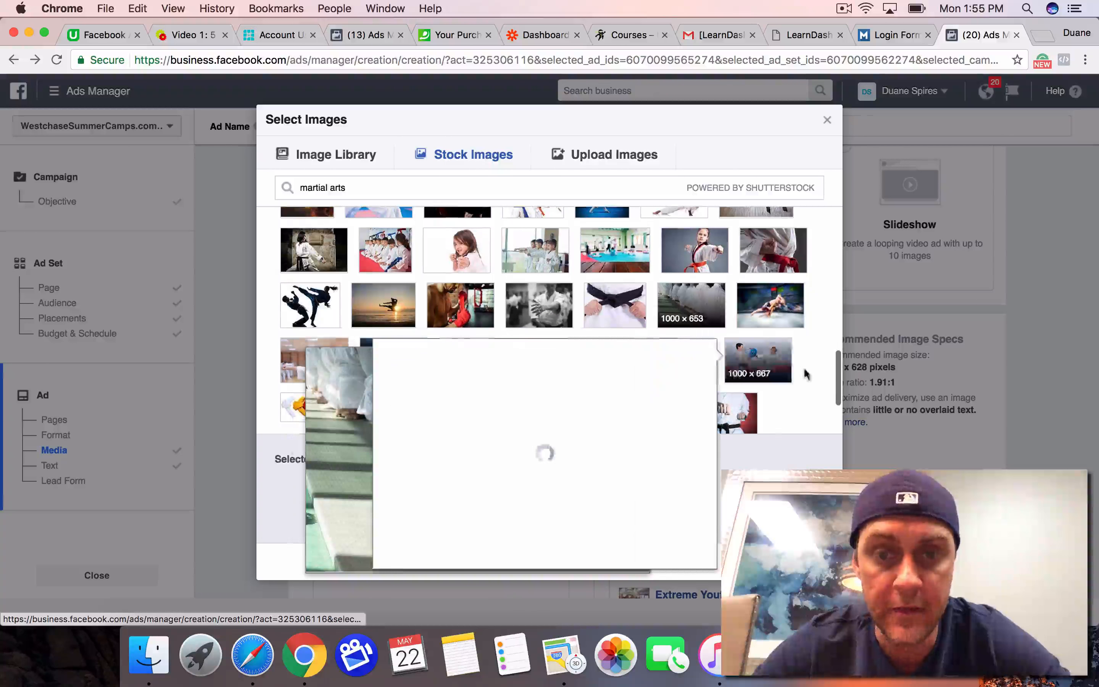
drag(836, 388, 838, 406)
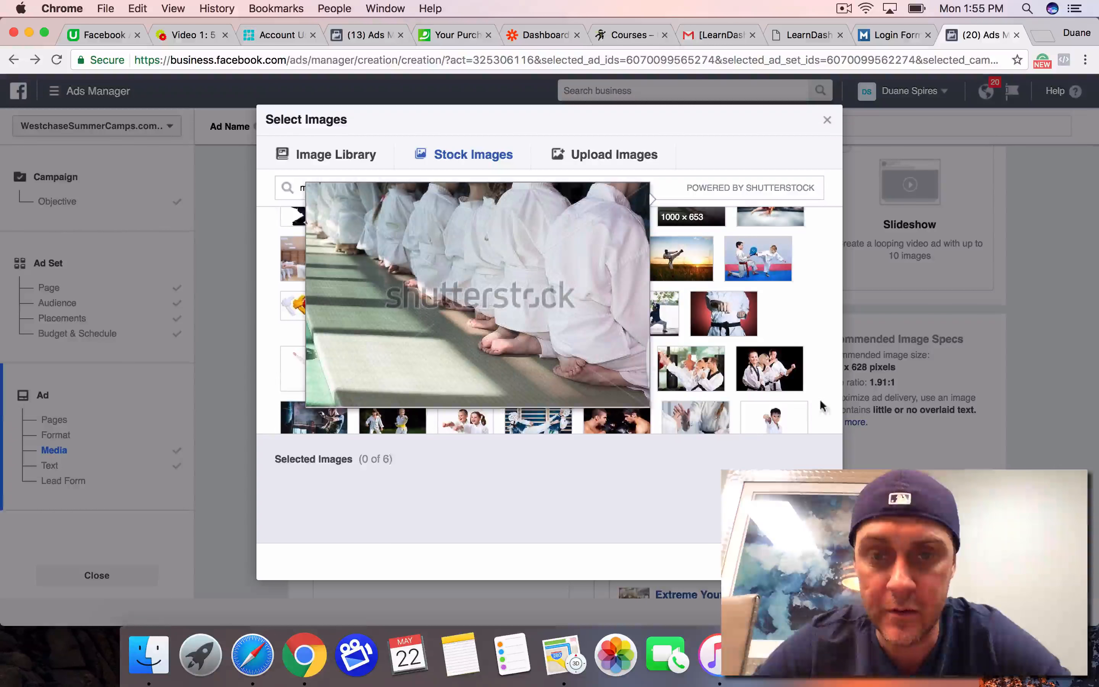
scroll(781, 422, down, 2)
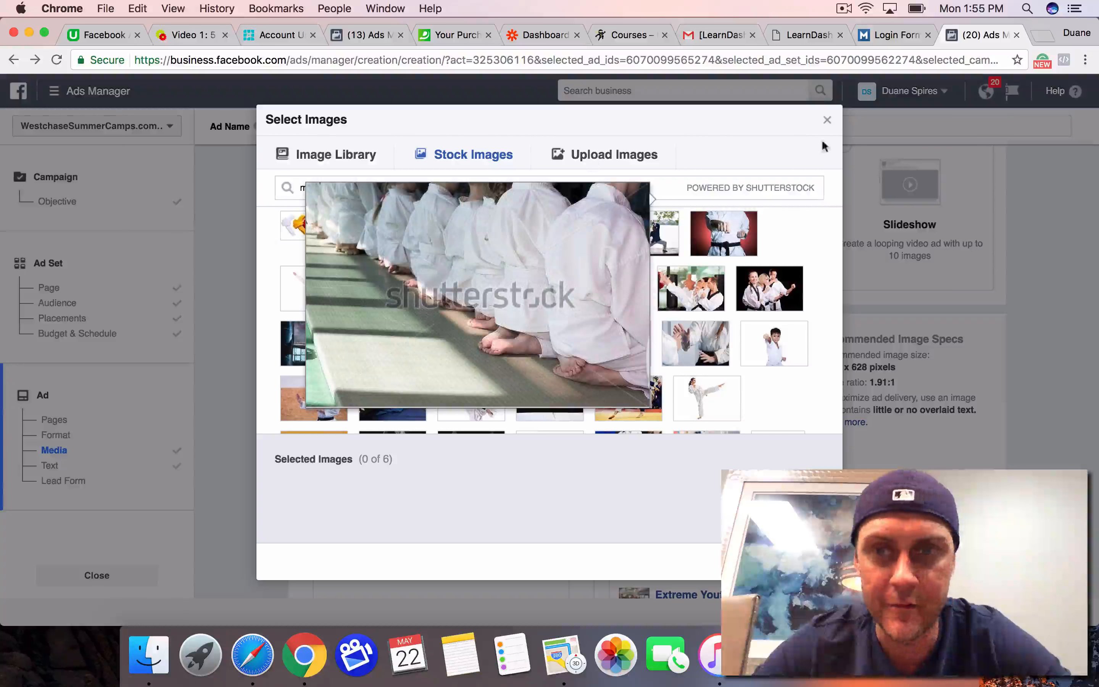
click(826, 120)
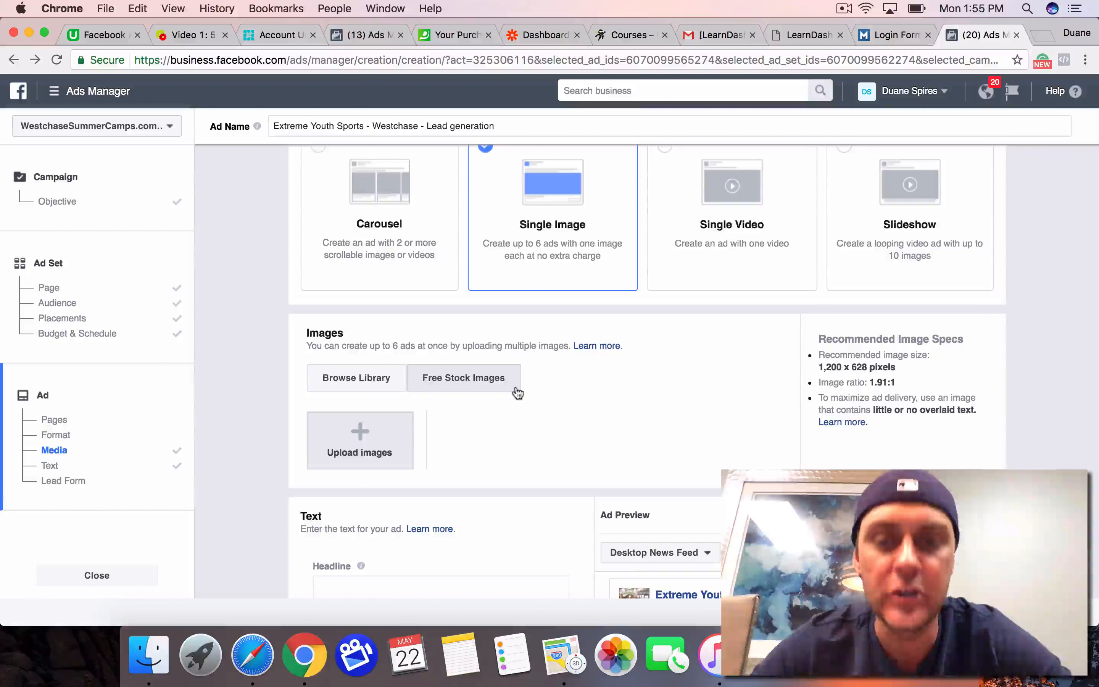
Step: Set the ad's call to action to Learn More
scroll(535, 463, down, 5)
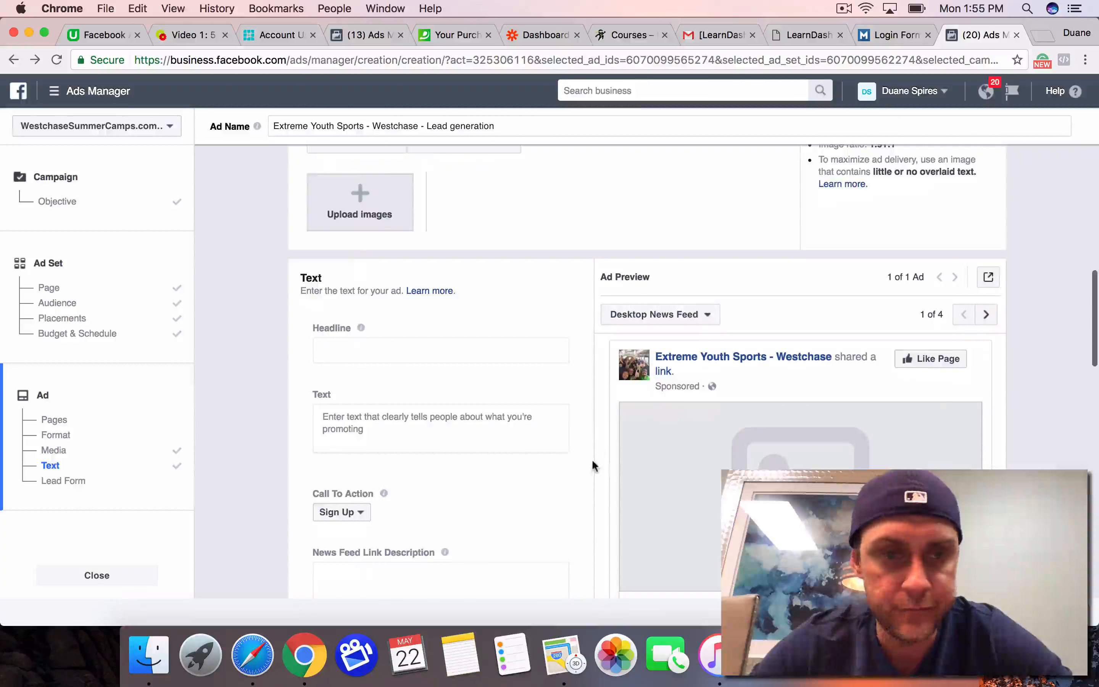
scroll(592, 458, down, 4)
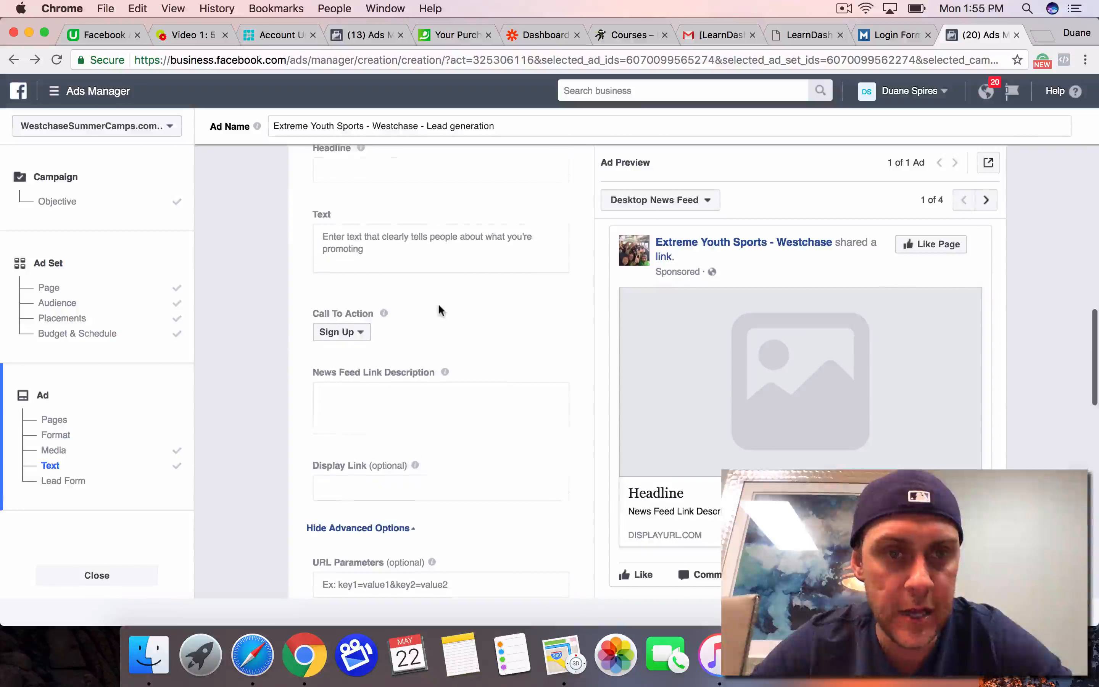
click(360, 332)
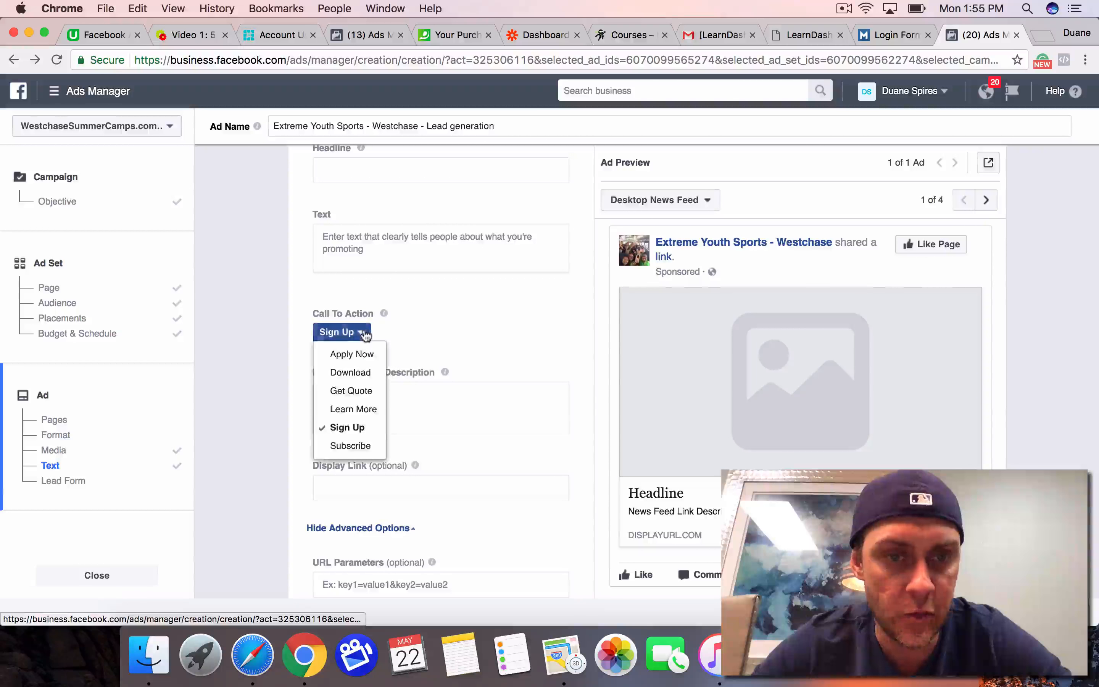
click(353, 408)
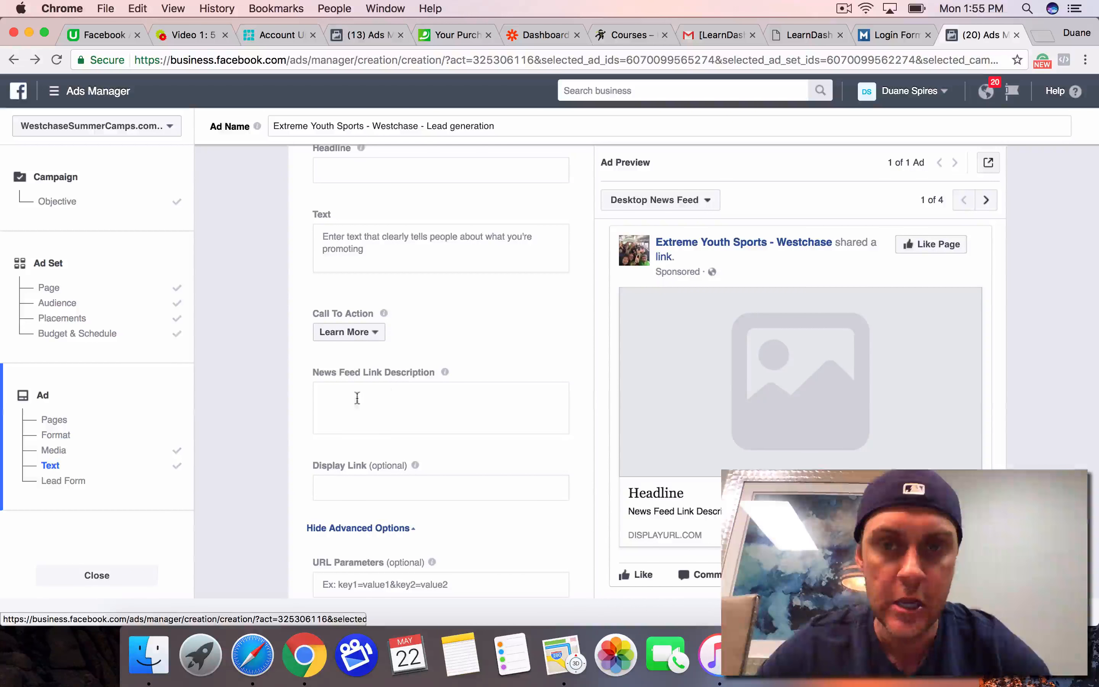
Step: Look over the ad's News Feed link description, display link, URL parameters and tracking options down to the lead form list
click(411, 396)
scroll(410, 396, down, 2)
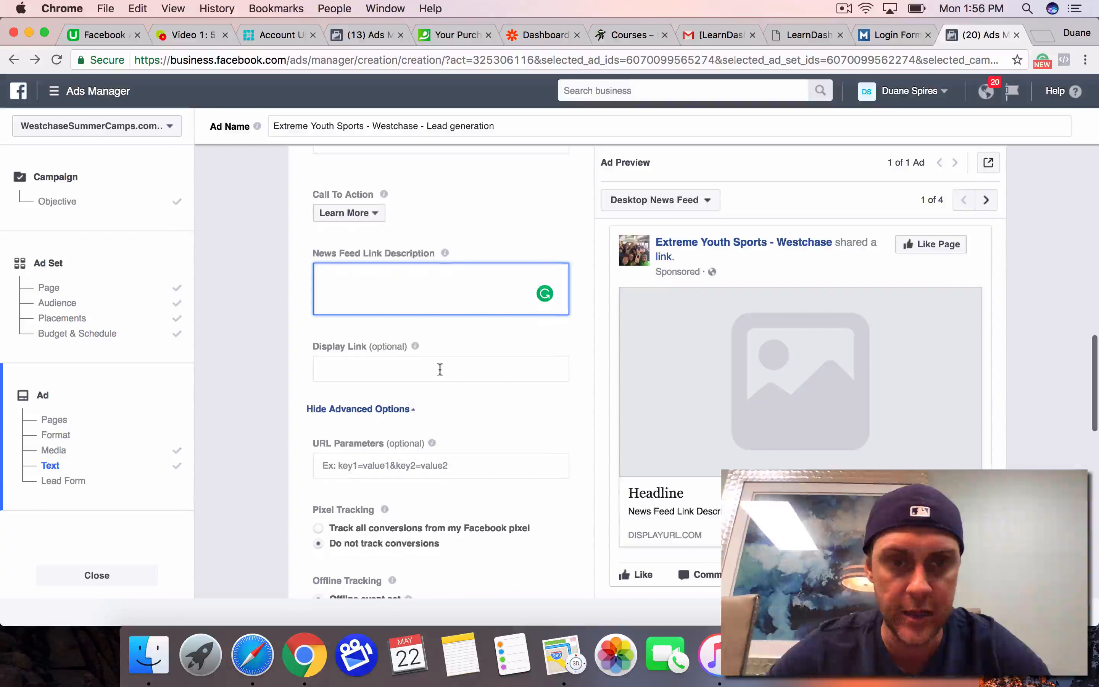
click(442, 369)
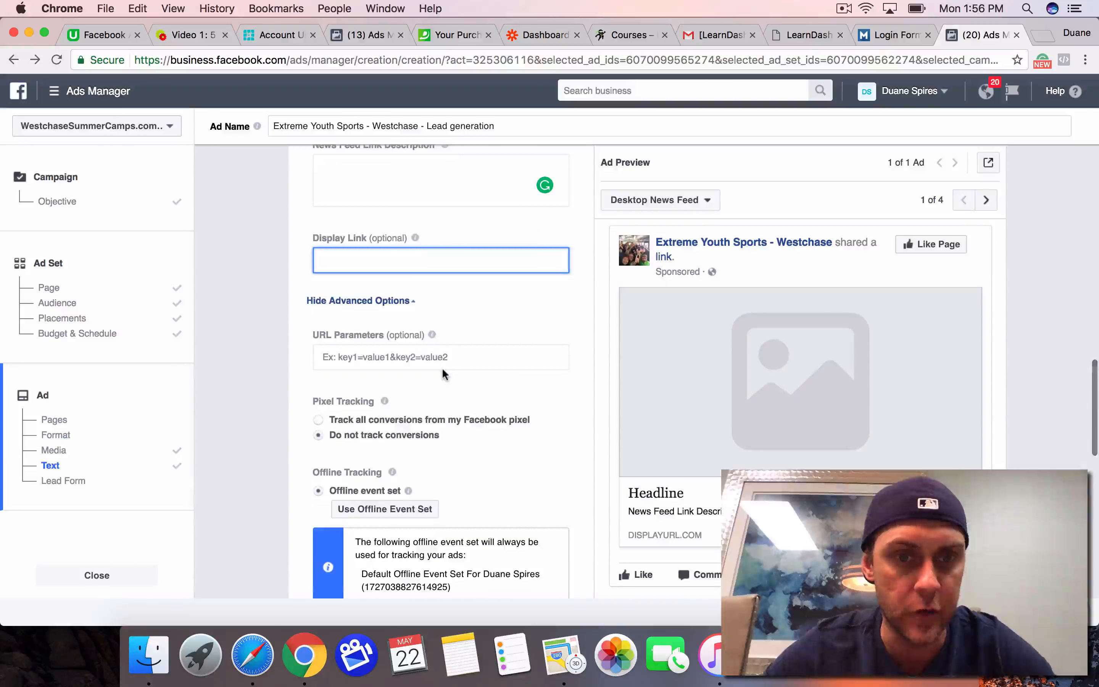
scroll(444, 374, down, 5)
scroll(442, 374, down, 6)
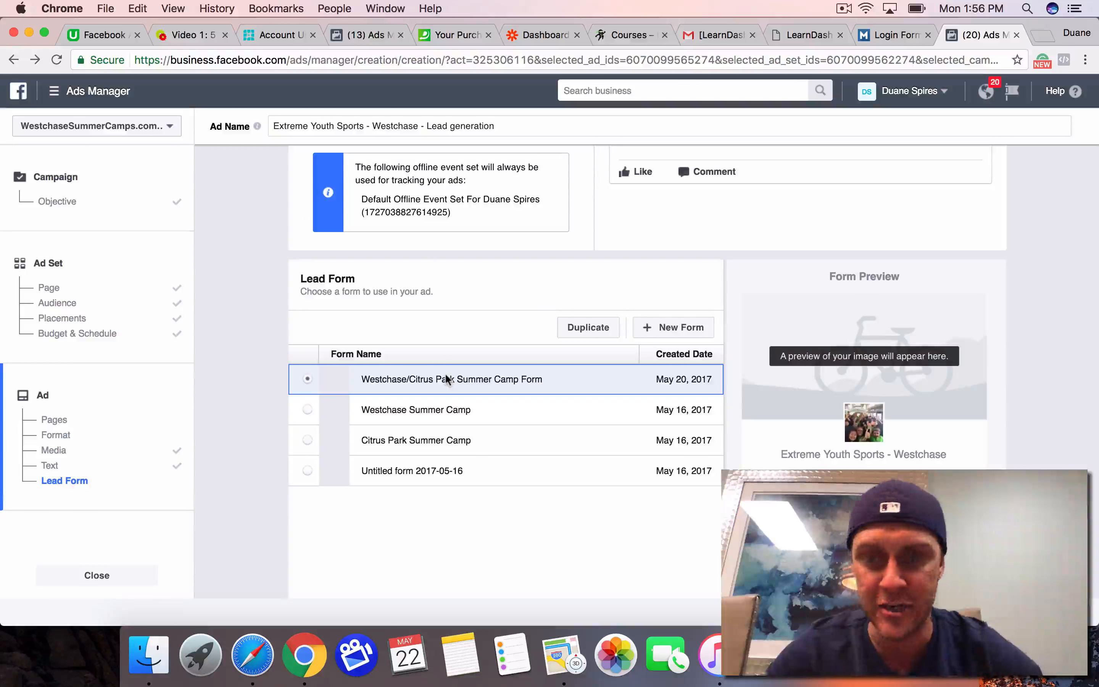
Step: Examine the preview of the Westchase/Citrus Park Summer Camp Form, reading its headline and offer bullets up close
scroll(445, 375, down, 3)
scroll(448, 381, up, 1)
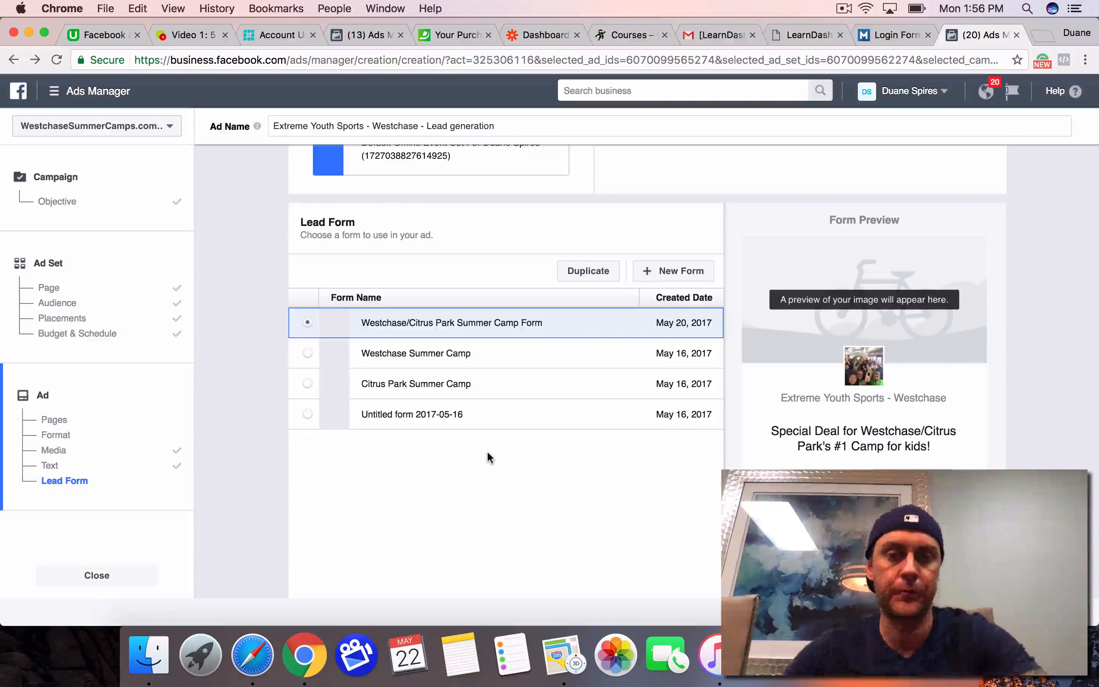
scroll(488, 453, down, 5)
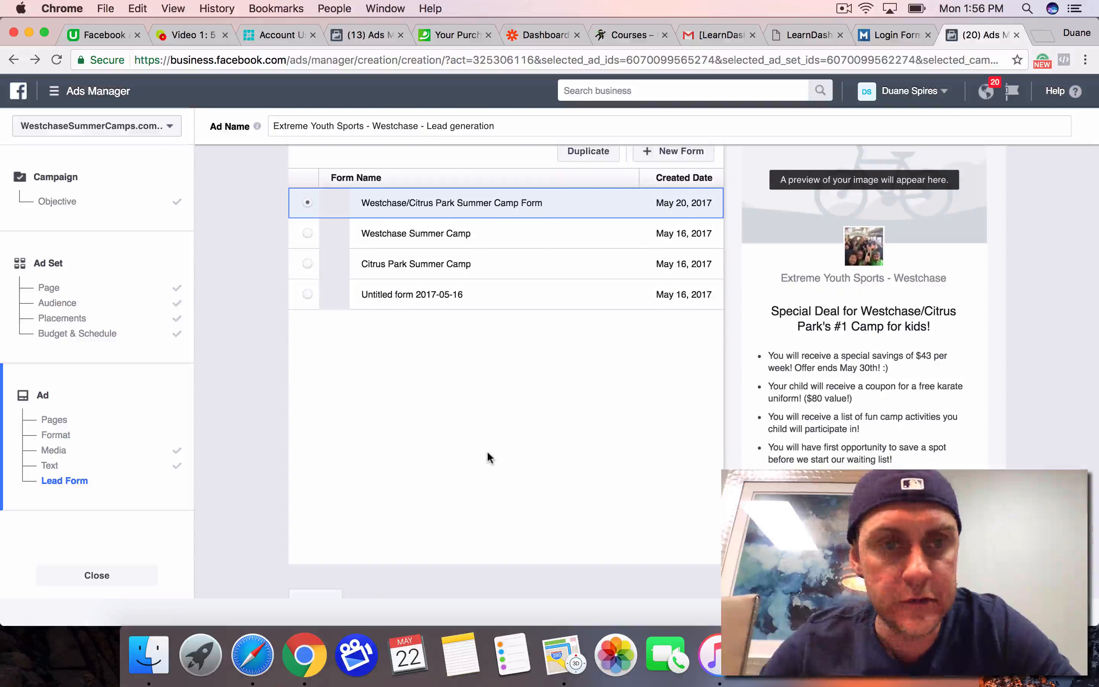
scroll(486, 450, up, 2)
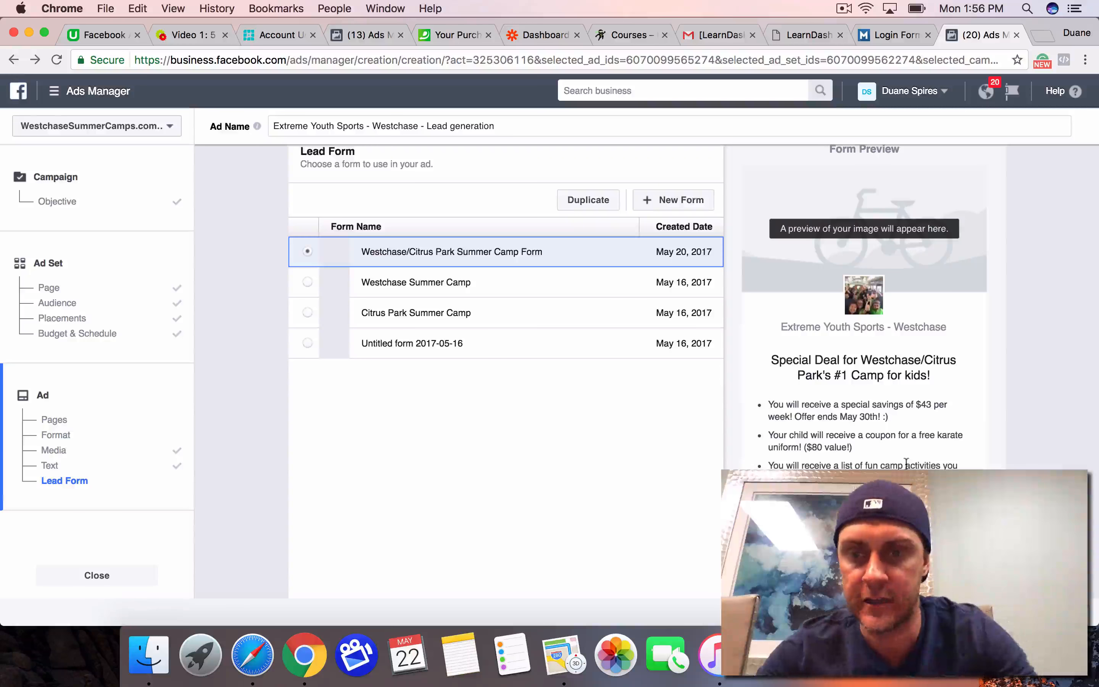
scroll(905, 462, up, 10)
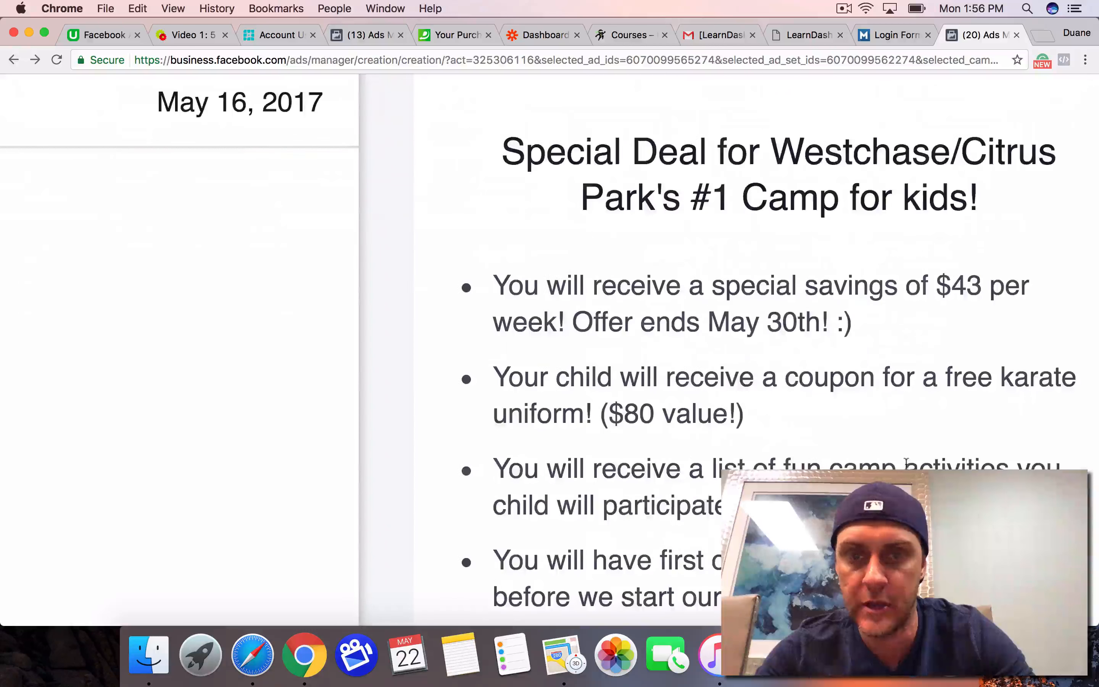
scroll(906, 462, down, 8)
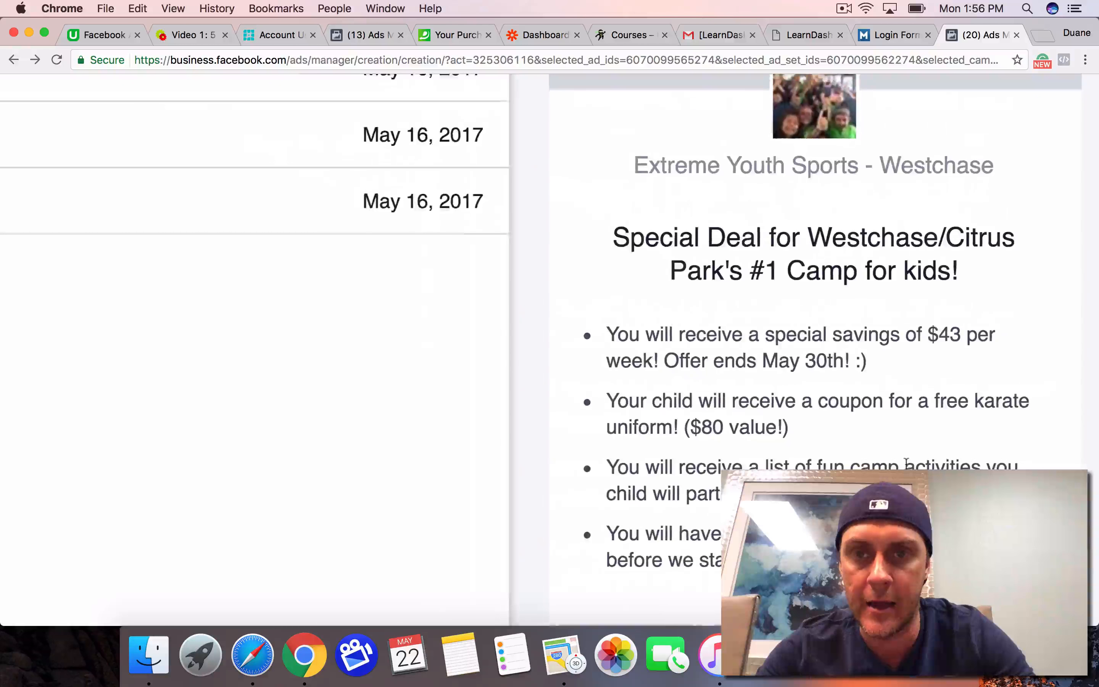
scroll(905, 463, down, 6)
scroll(906, 462, down, 5)
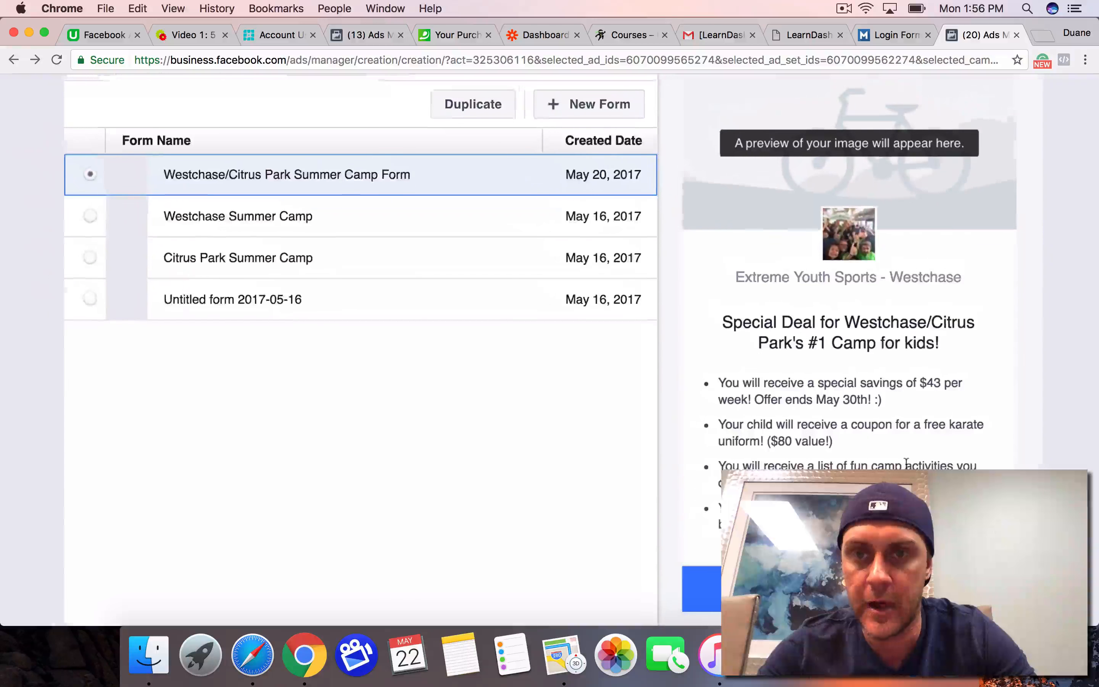
scroll(905, 462, down, 5)
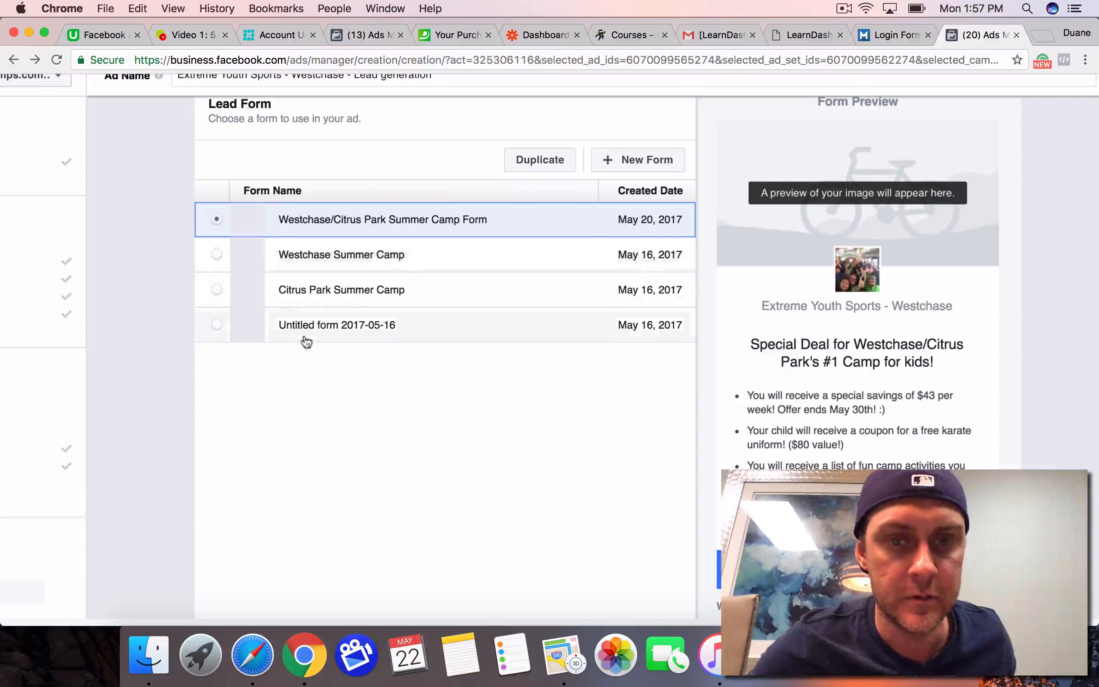
Step: Select the lead form "Untitled form 2017-05-16" and duplicate it as the basis for a new form
click(217, 326)
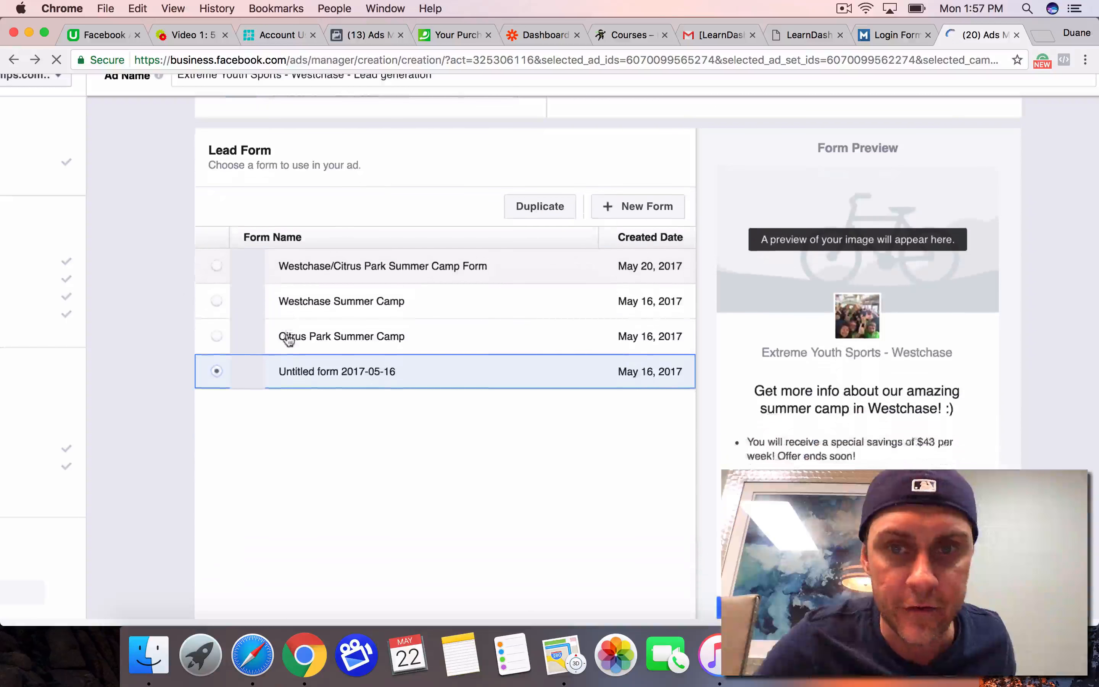
scroll(287, 338, down, 5)
scroll(287, 338, up, 3)
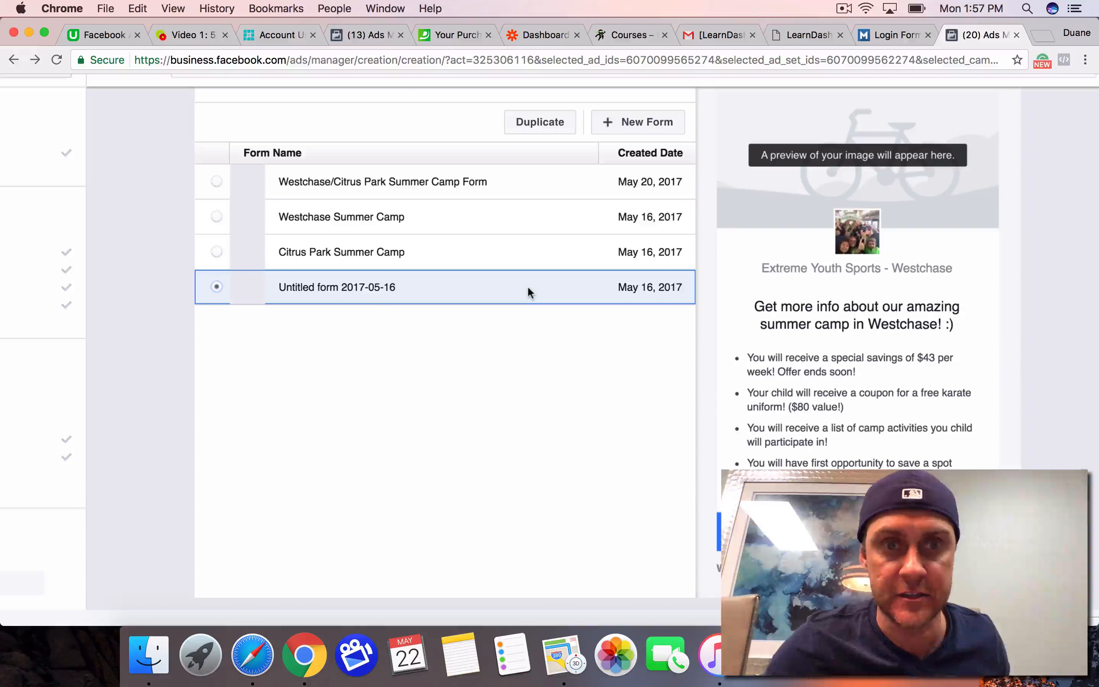
click(540, 130)
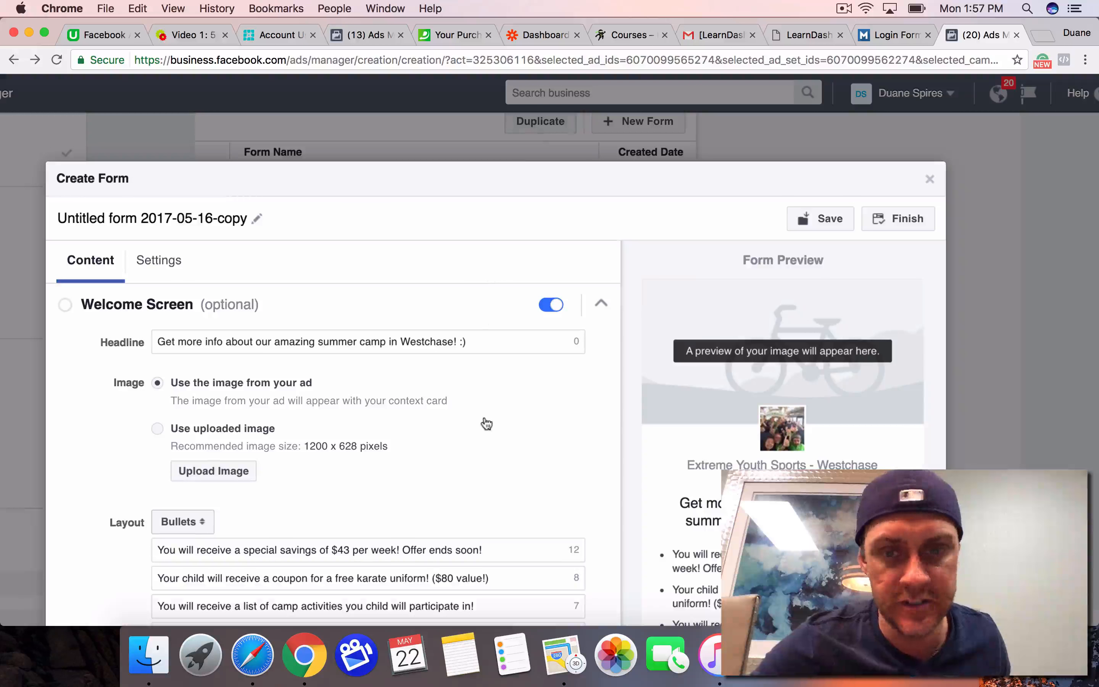
Step: Review the duplicated form's welcome screen: headline, image choice, bullet points and button text
scroll(484, 423, down, 2)
scroll(484, 422, up, 2)
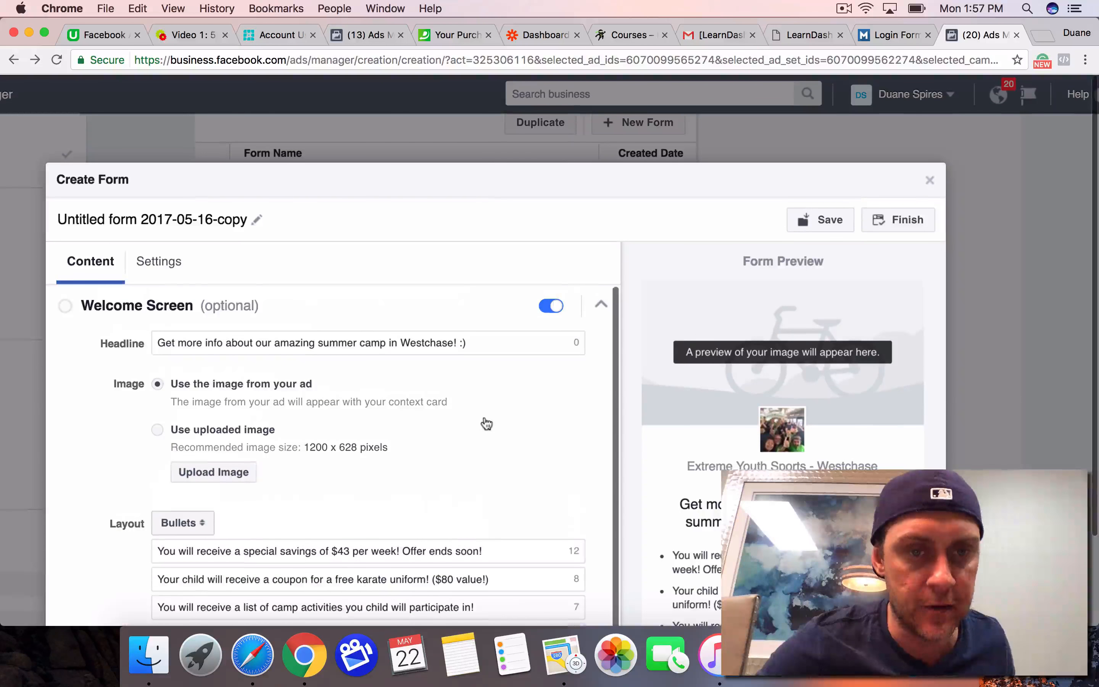
scroll(517, 454, down, 5)
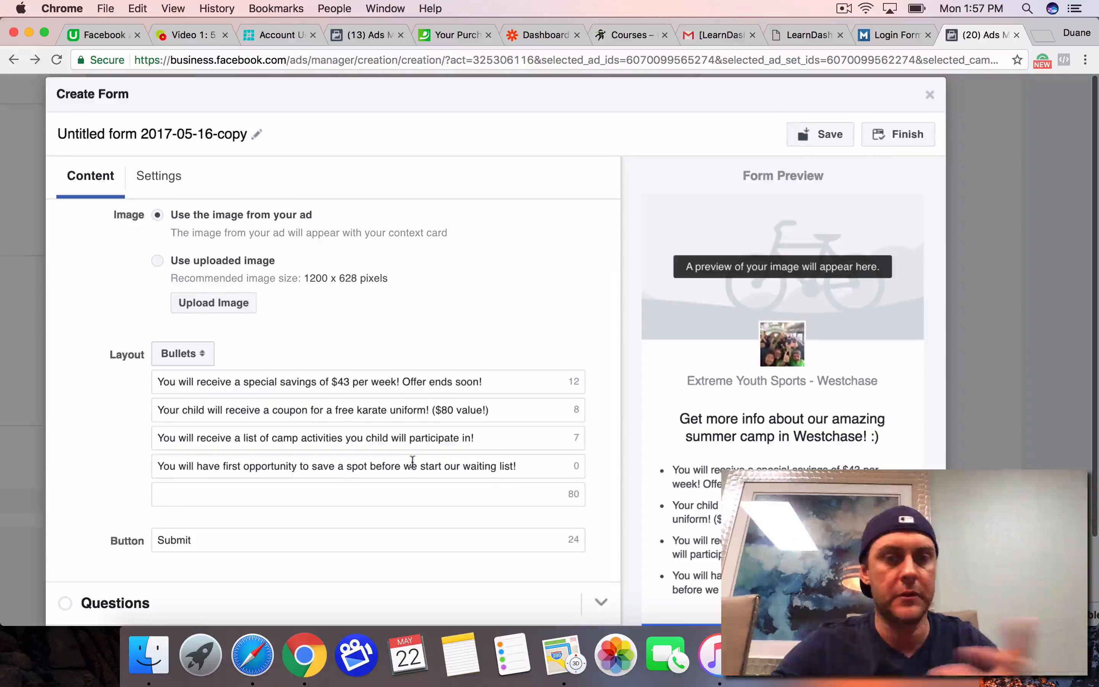
scroll(412, 460, down, 4)
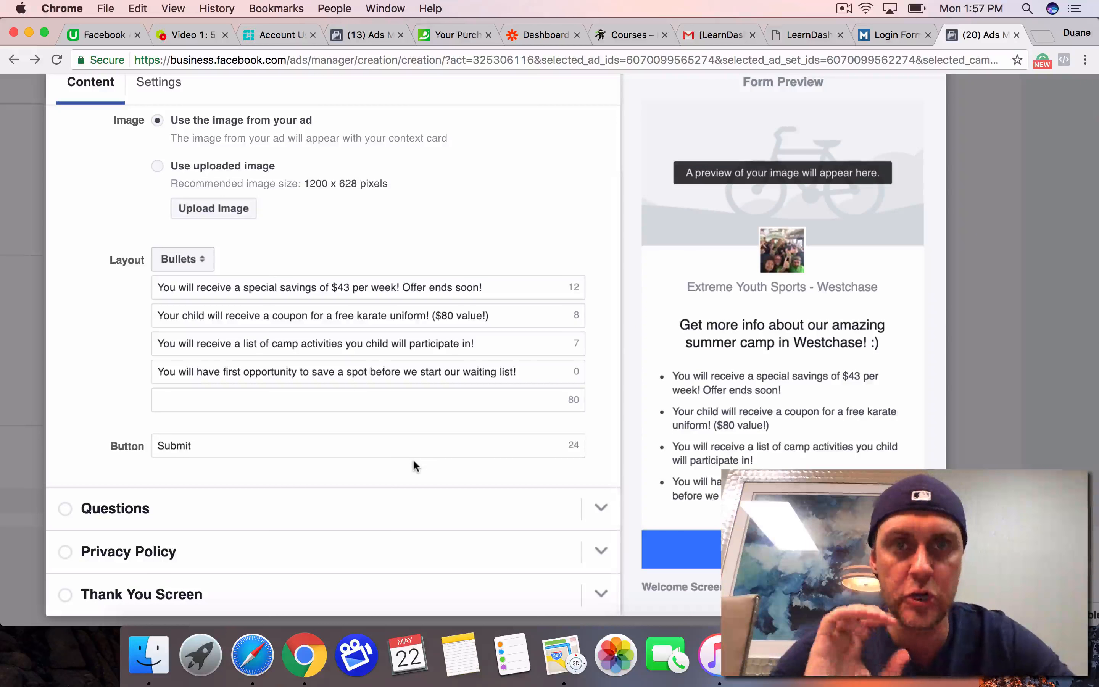
scroll(413, 459, down, 1)
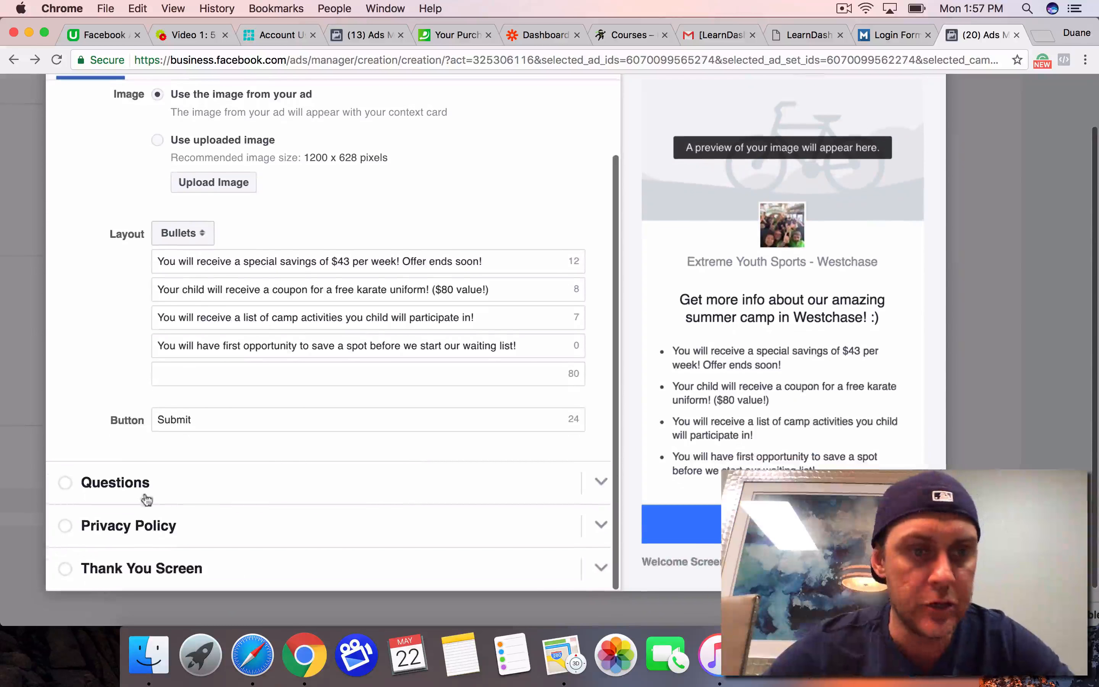
Step: Review the duplicated form's questions: the requested contact fields, the custom question about the child's grade, and the preview down to the disclaimer
click(67, 481)
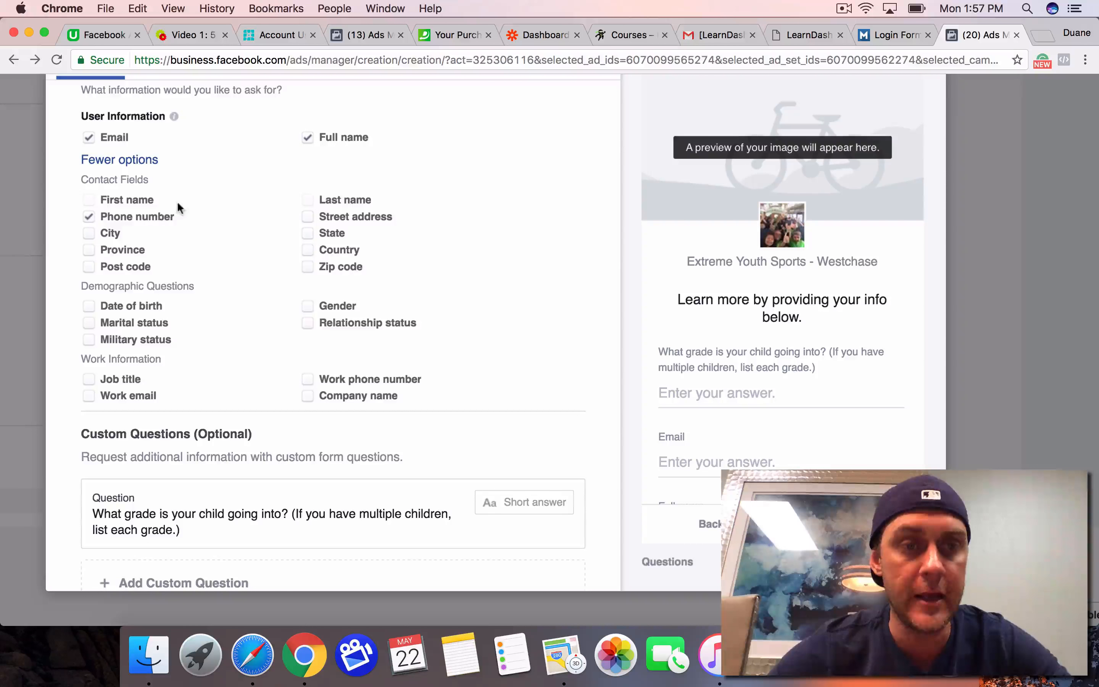
scroll(674, 350, down, 1)
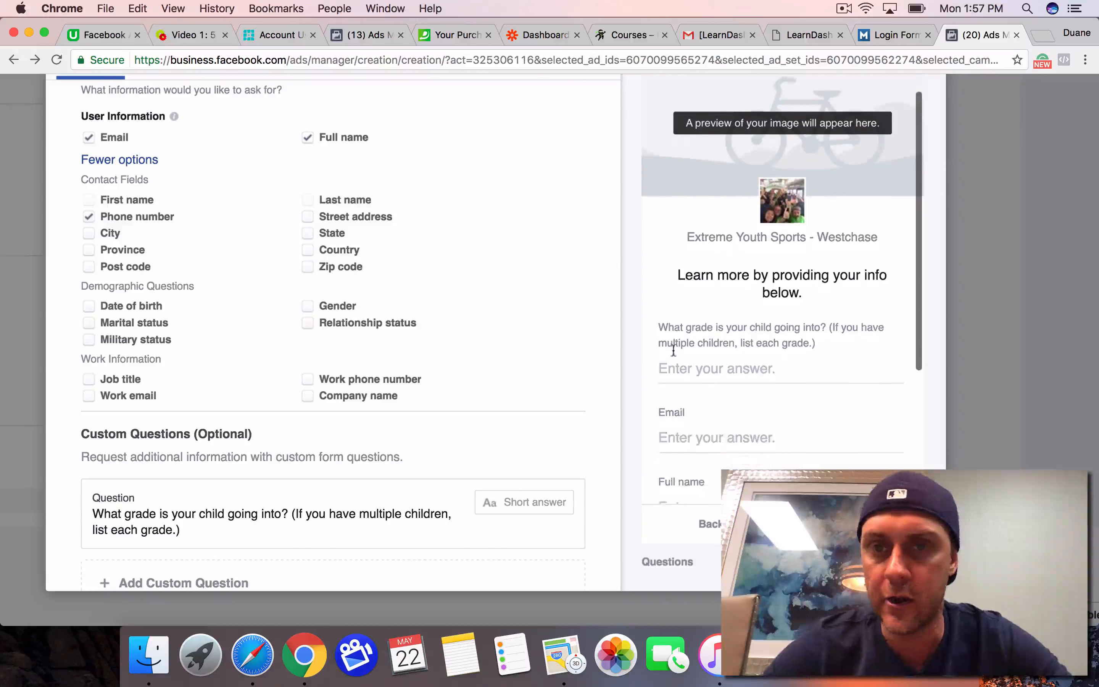
scroll(674, 350, down, 2)
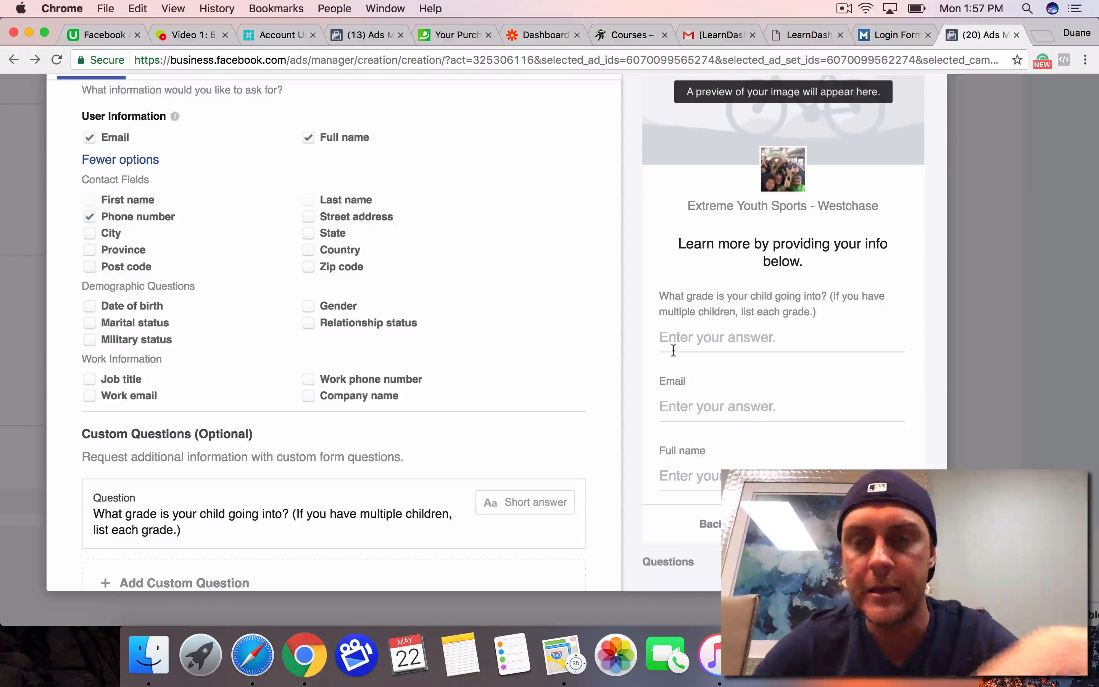
scroll(673, 350, down, 3)
scroll(673, 350, down, 2)
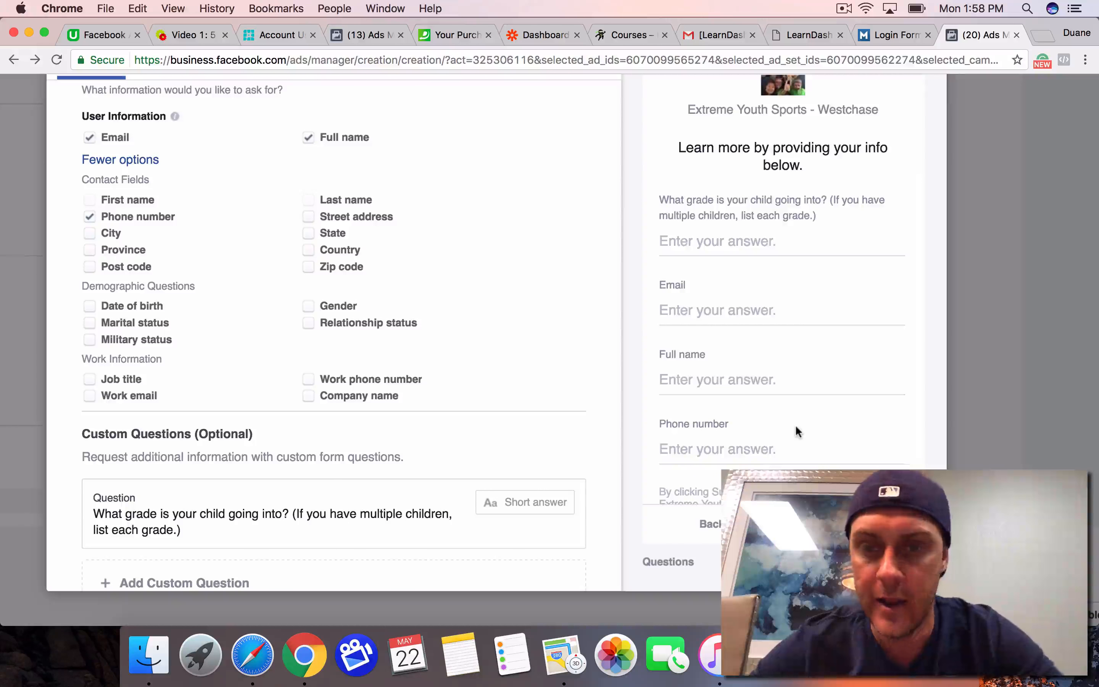
scroll(795, 424, down, 3)
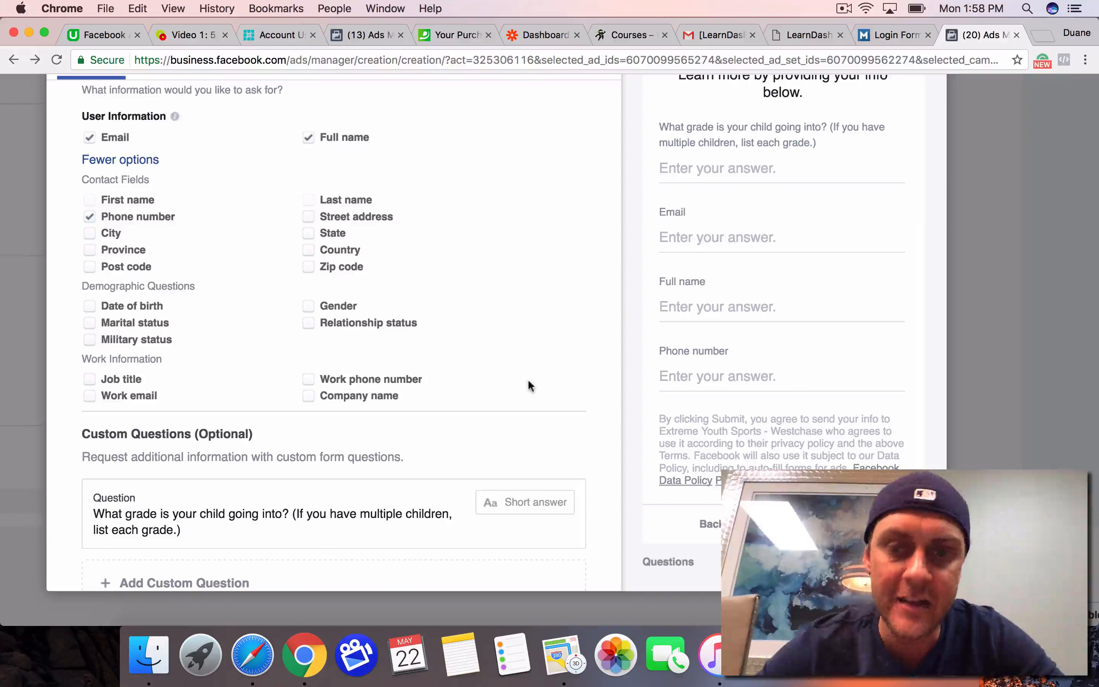
Step: Check the form's Thank You Screen, including its website link and the preview of the closing message
scroll(435, 353, down, 5)
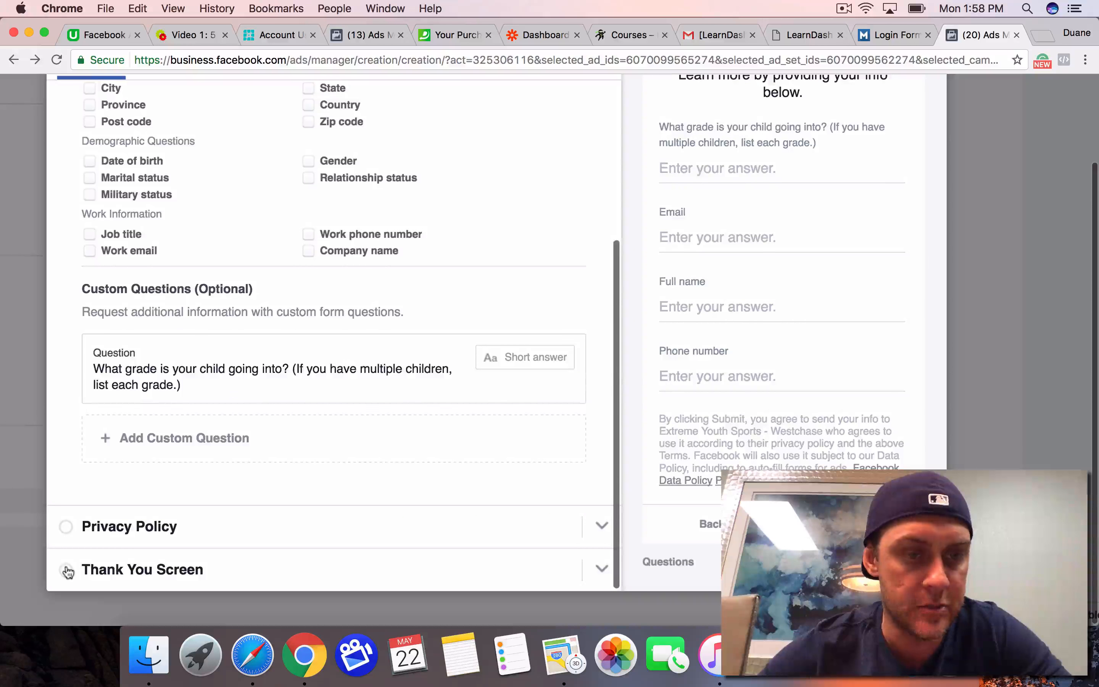
click(66, 568)
scroll(758, 365, up, 2)
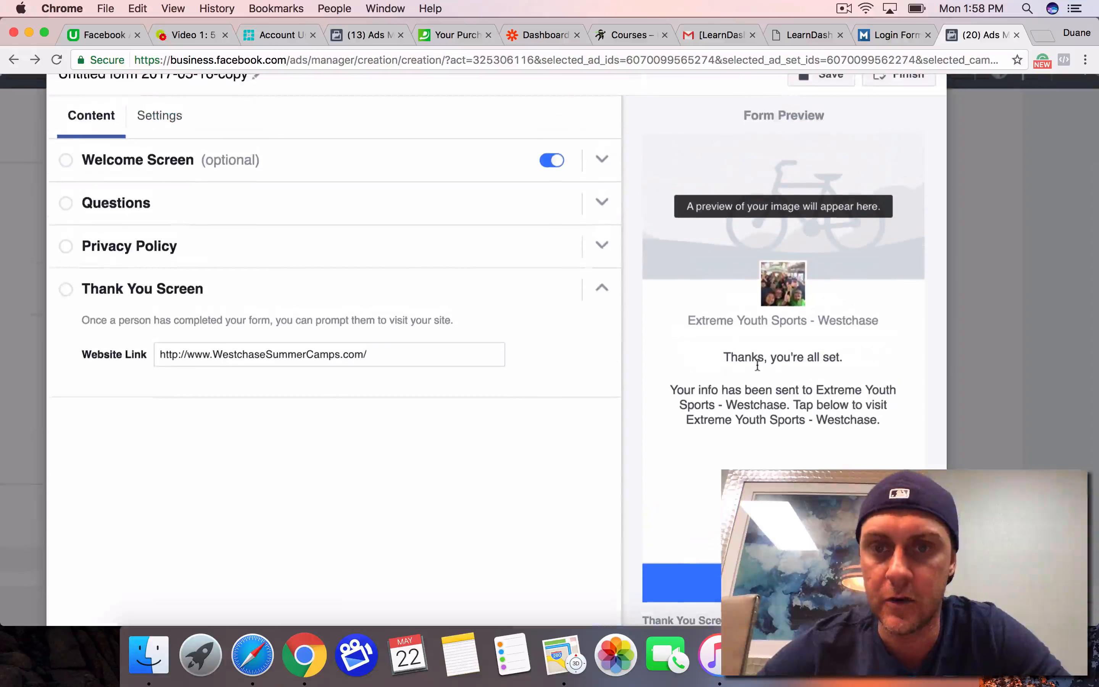
scroll(749, 378, down, 2)
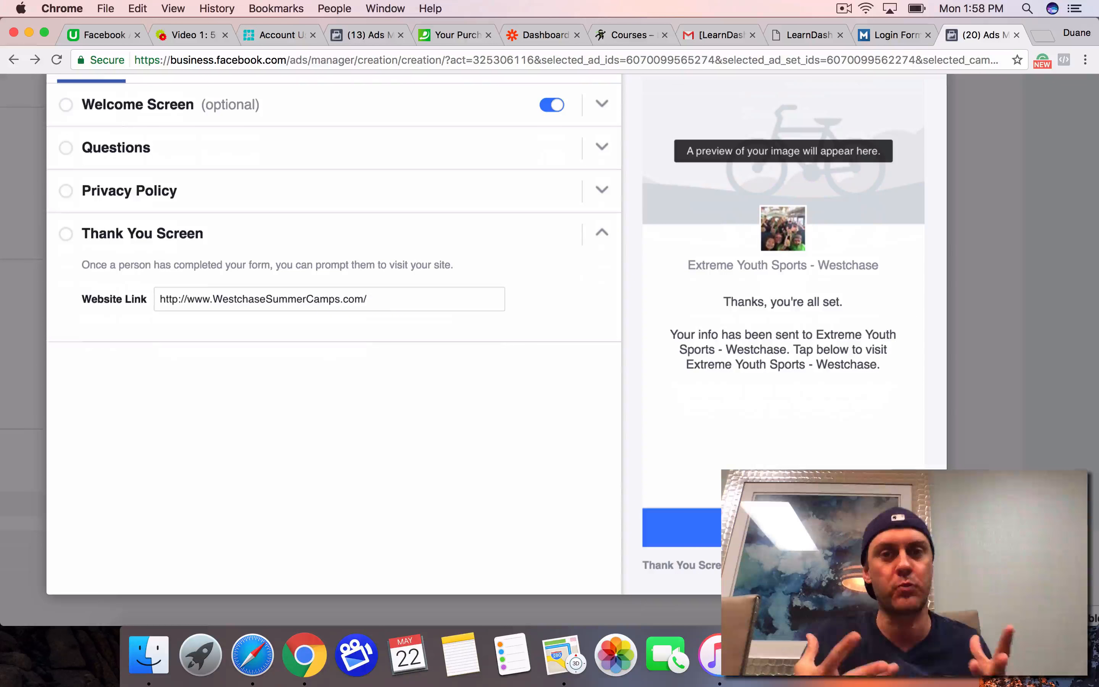
scroll(549, 350, up, 3)
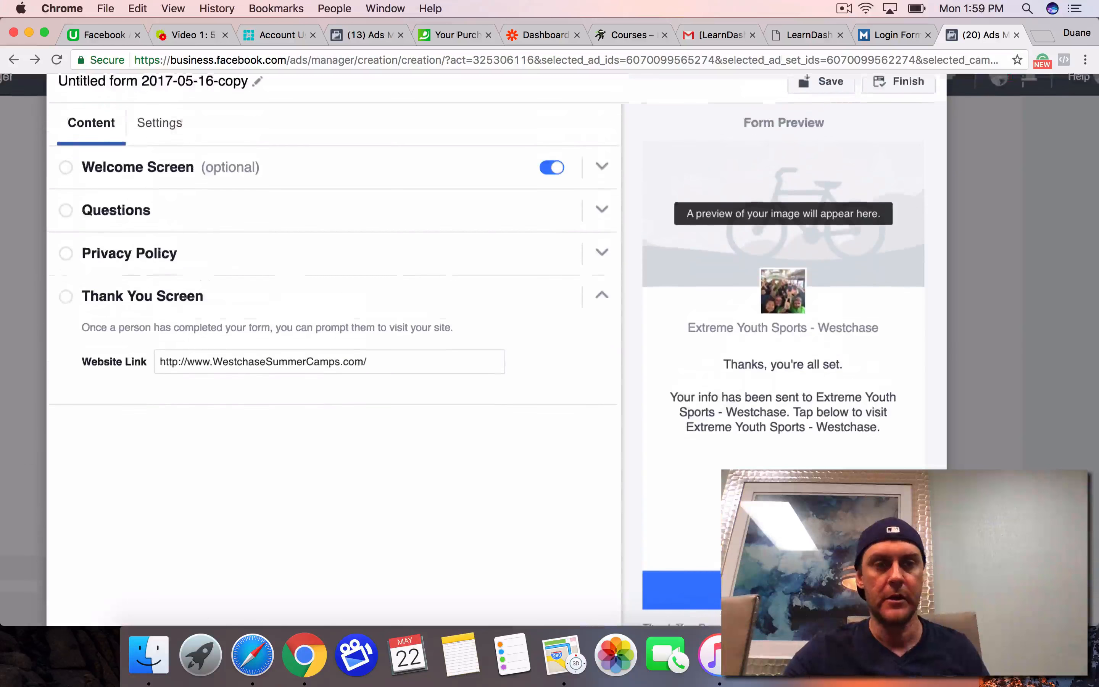
scroll(895, 268, up, 3)
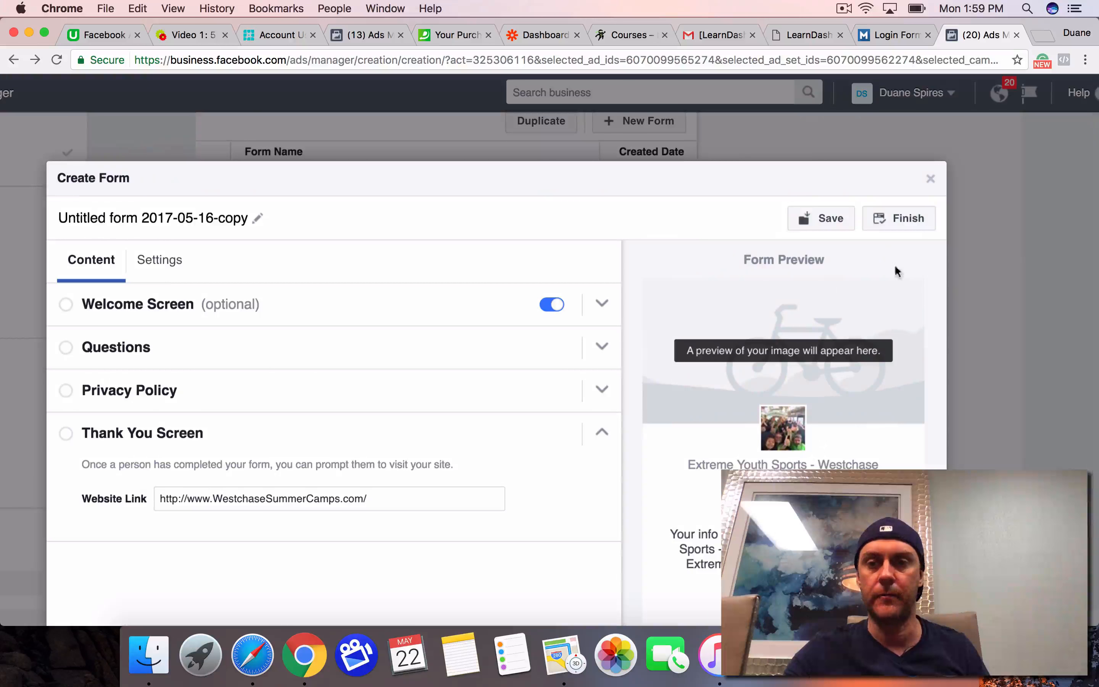
click(929, 181)
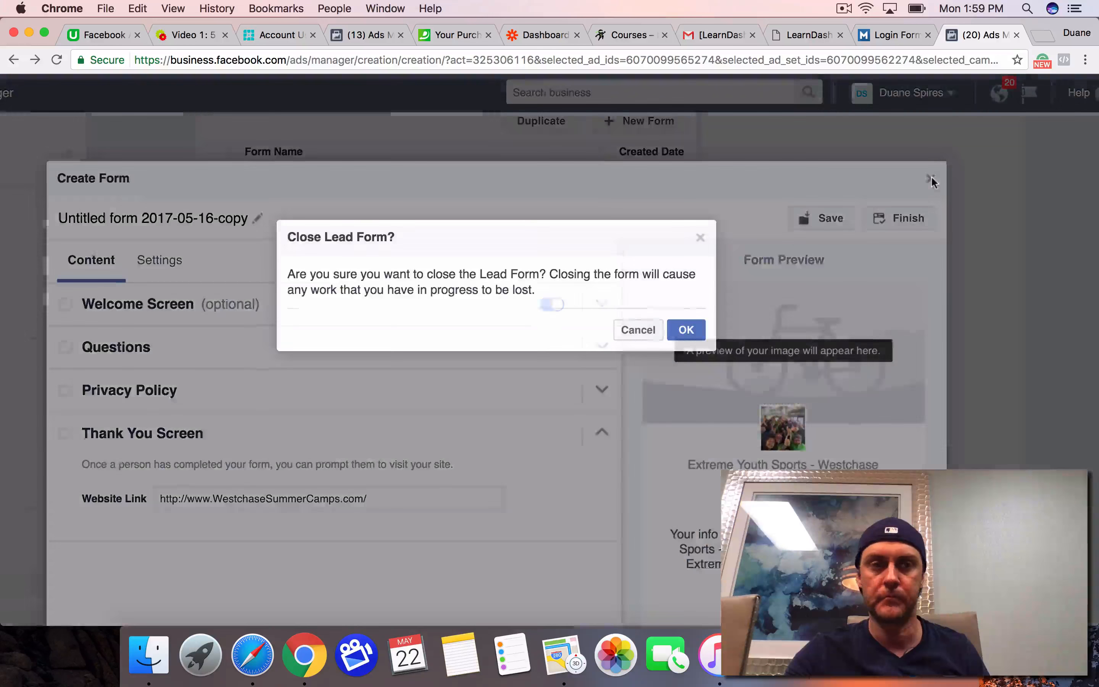
click(651, 329)
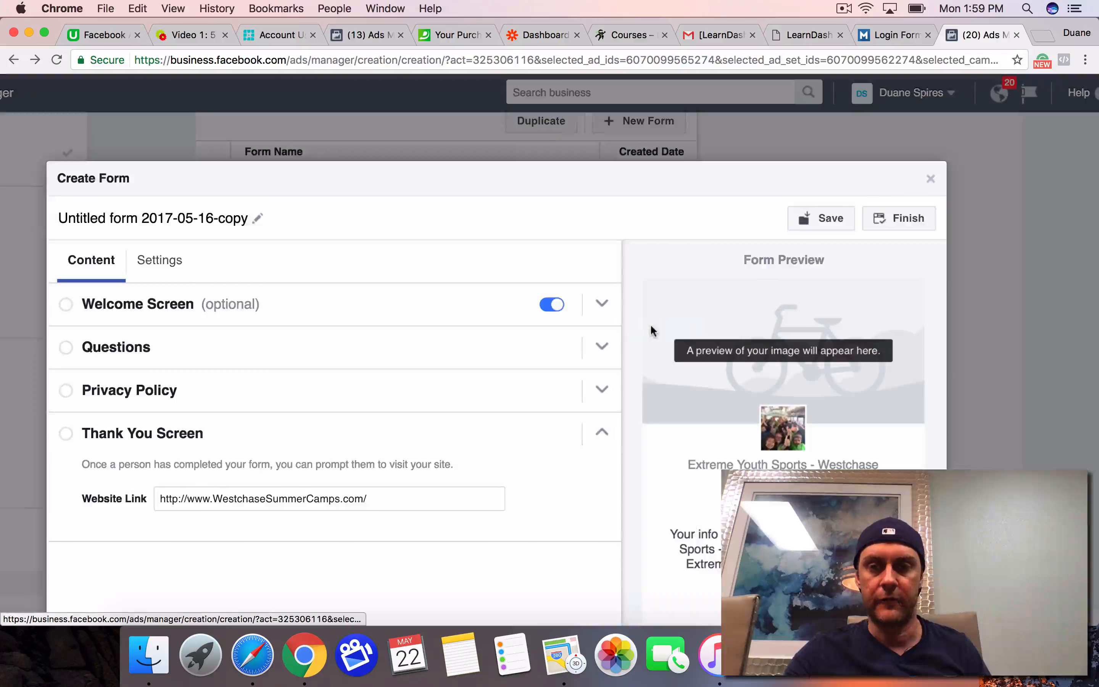
click(929, 179)
click(625, 331)
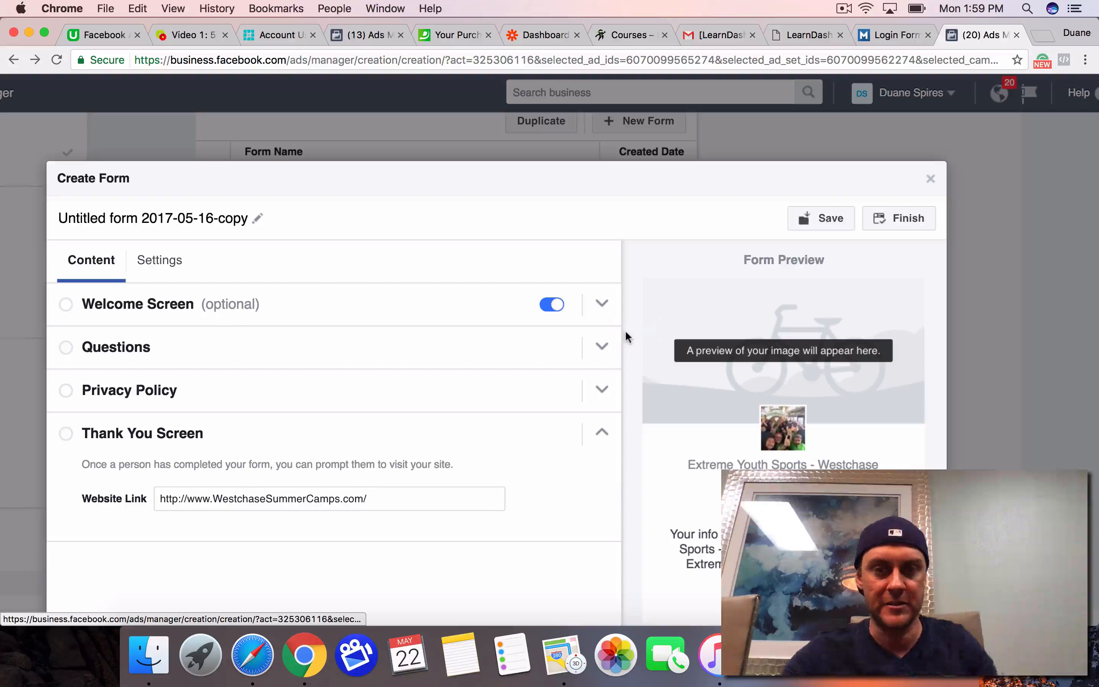
scroll(626, 334, down, 5)
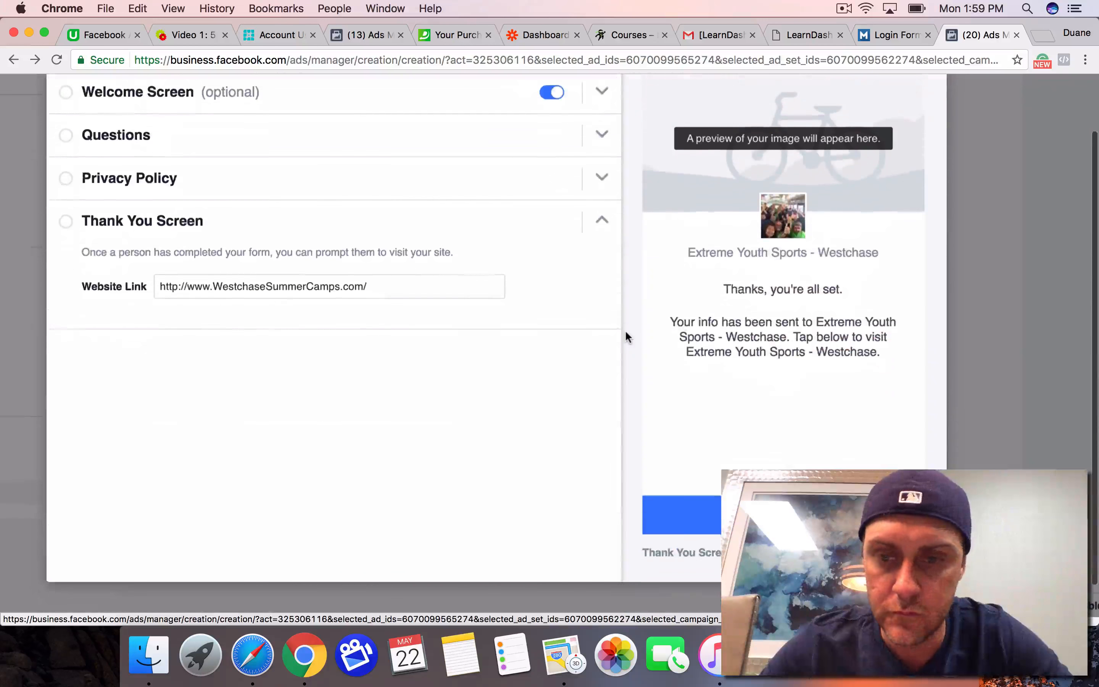
scroll(624, 330, up, 5)
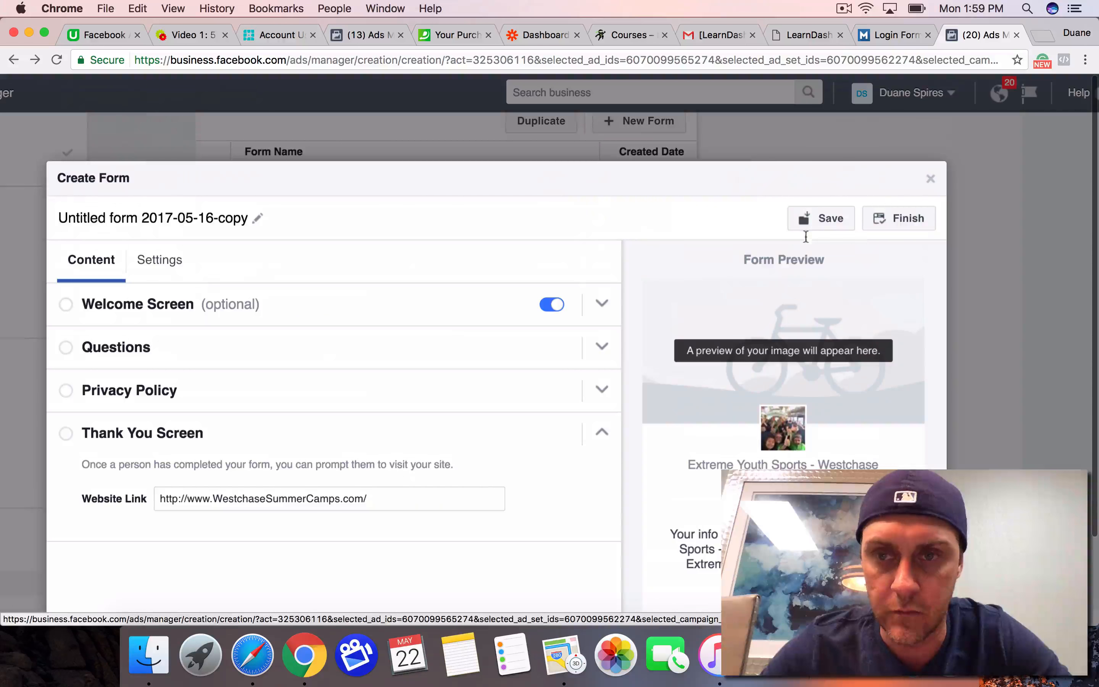
Step: Close the duplicated lead form, discarding the work in progress
click(929, 179)
click(703, 330)
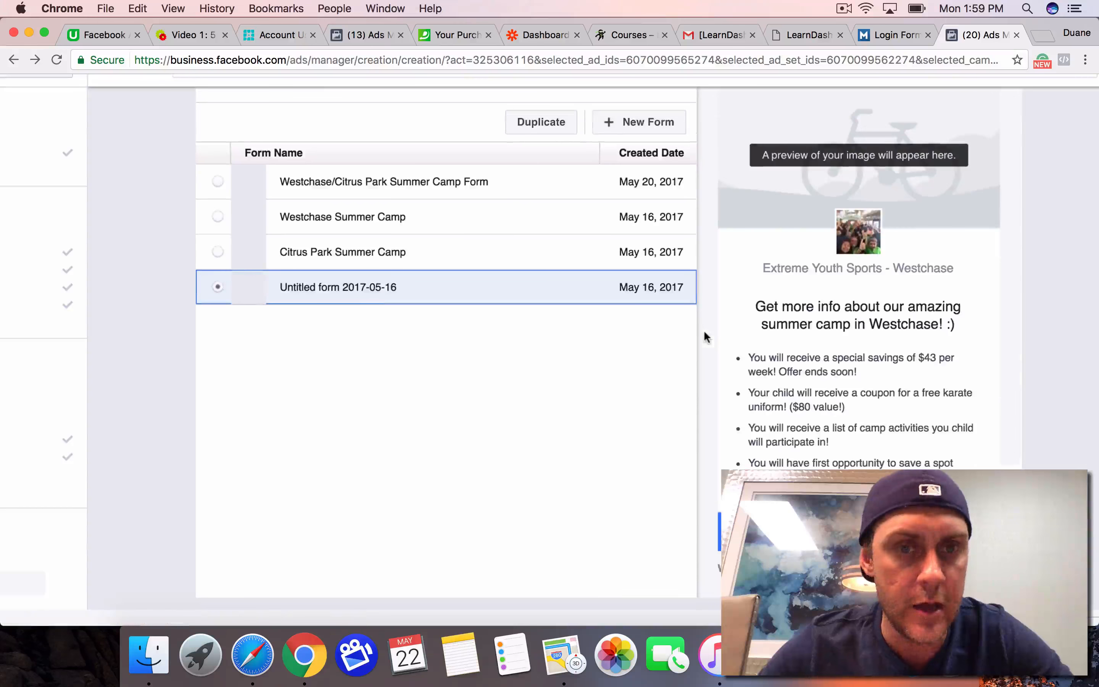
scroll(495, 386, up, 15)
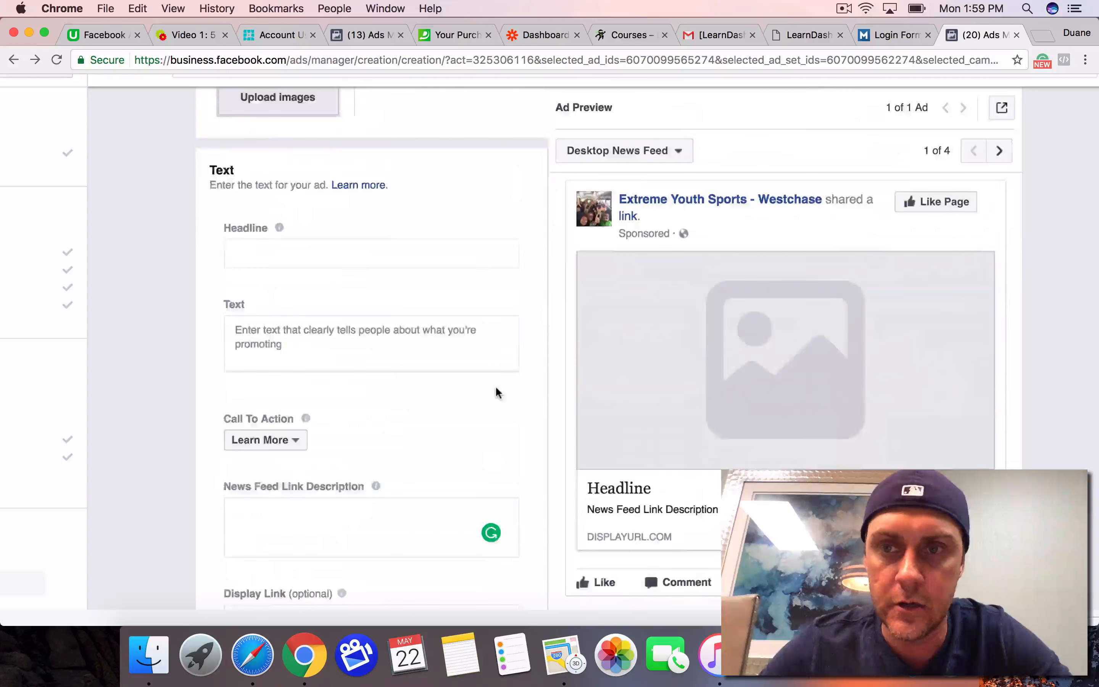
scroll(755, 421, down, 15)
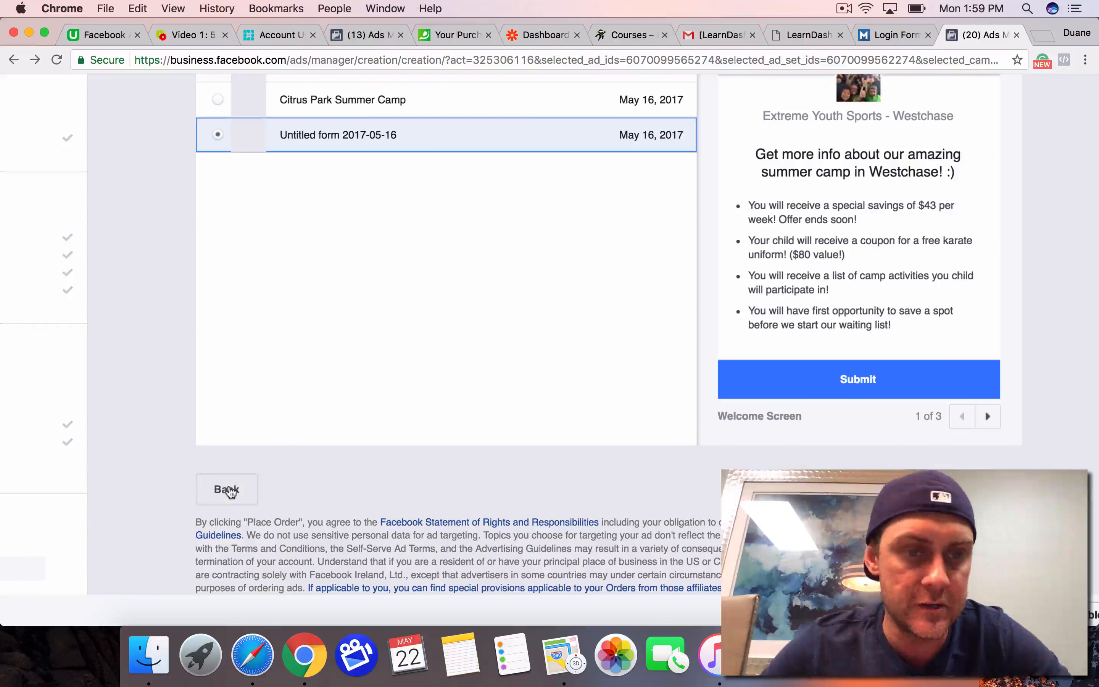
Step: Go back to the ad set and look over its page, audience, budget, bid and delivery settings
click(230, 490)
scroll(230, 490, down, 15)
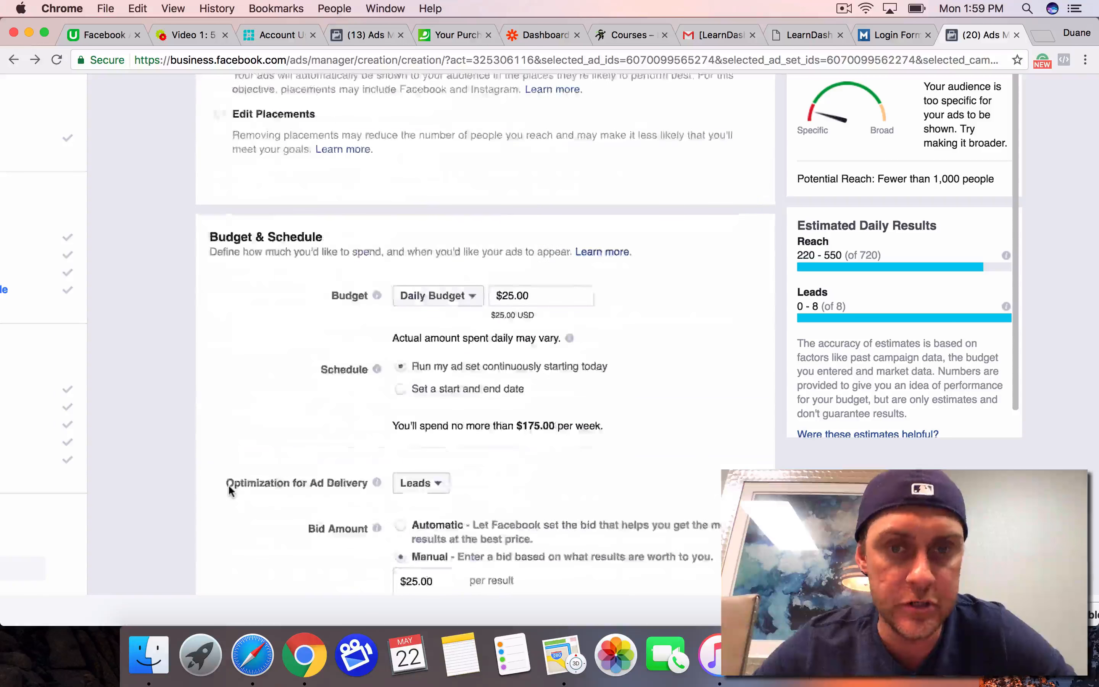
scroll(167, 442, up, 2)
scroll(230, 435, up, 15)
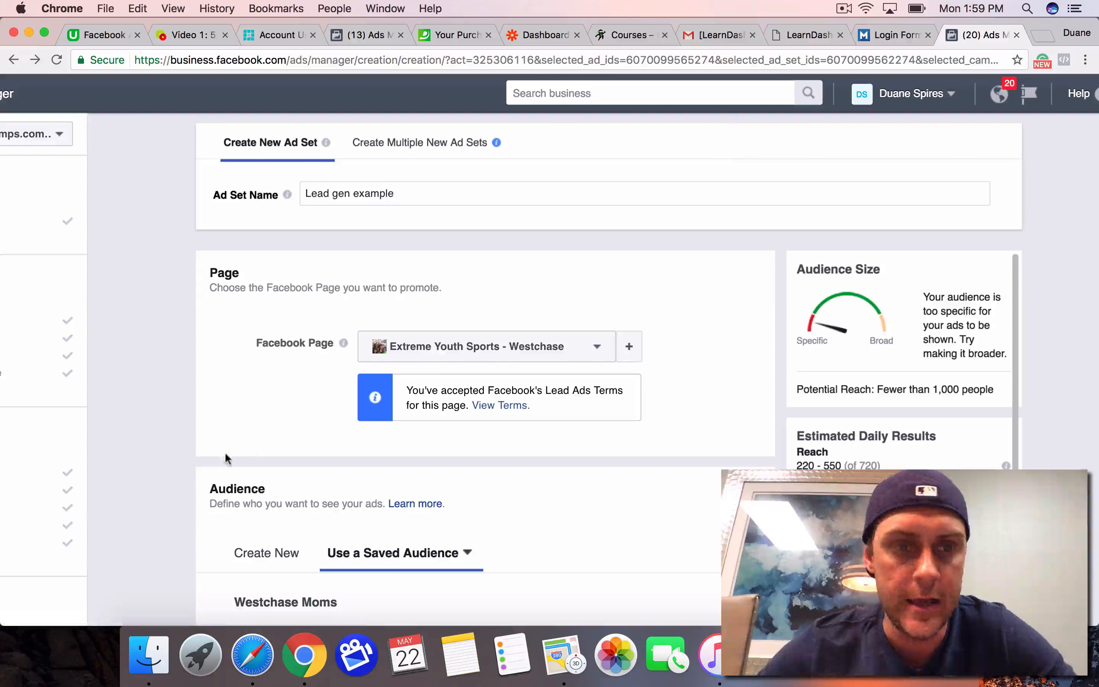
scroll(201, 462, down, 15)
scroll(201, 463, down, 3)
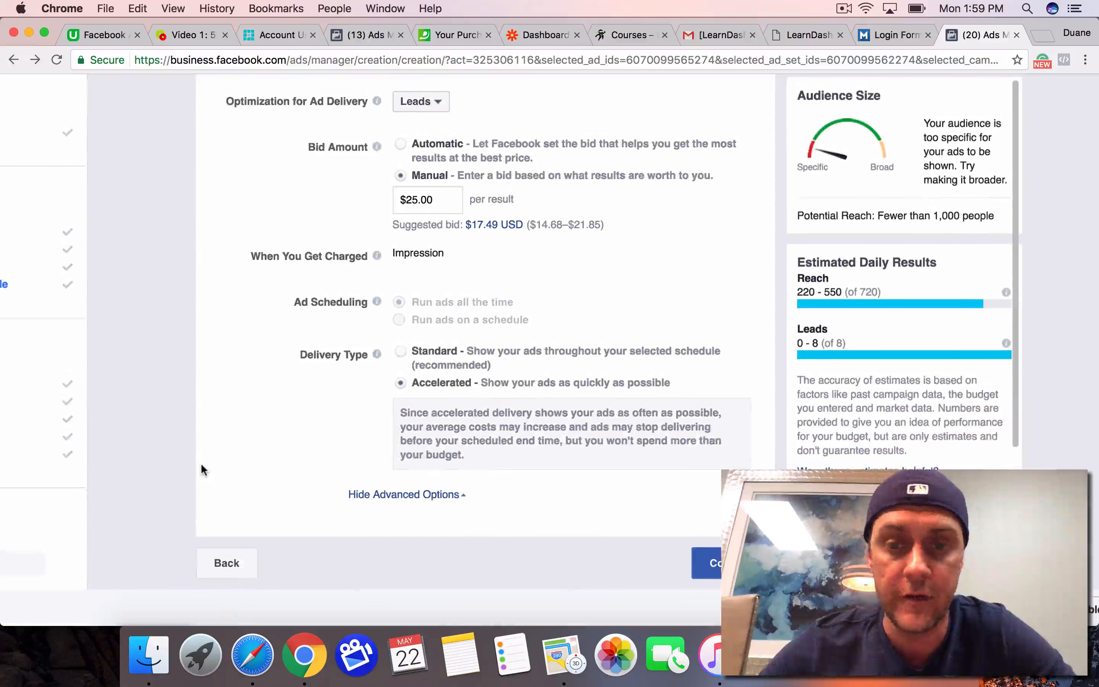
Step: Go back to the campaign level and look over the marketing objectives and the Lead generation choice
click(215, 571)
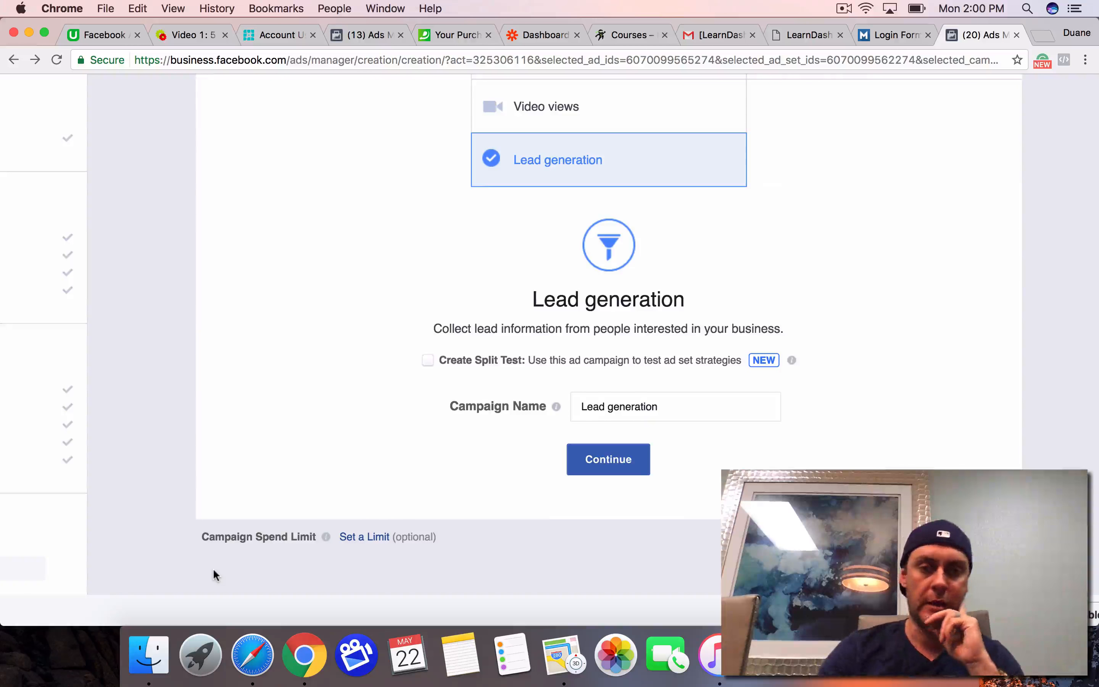
scroll(214, 575, up, 5)
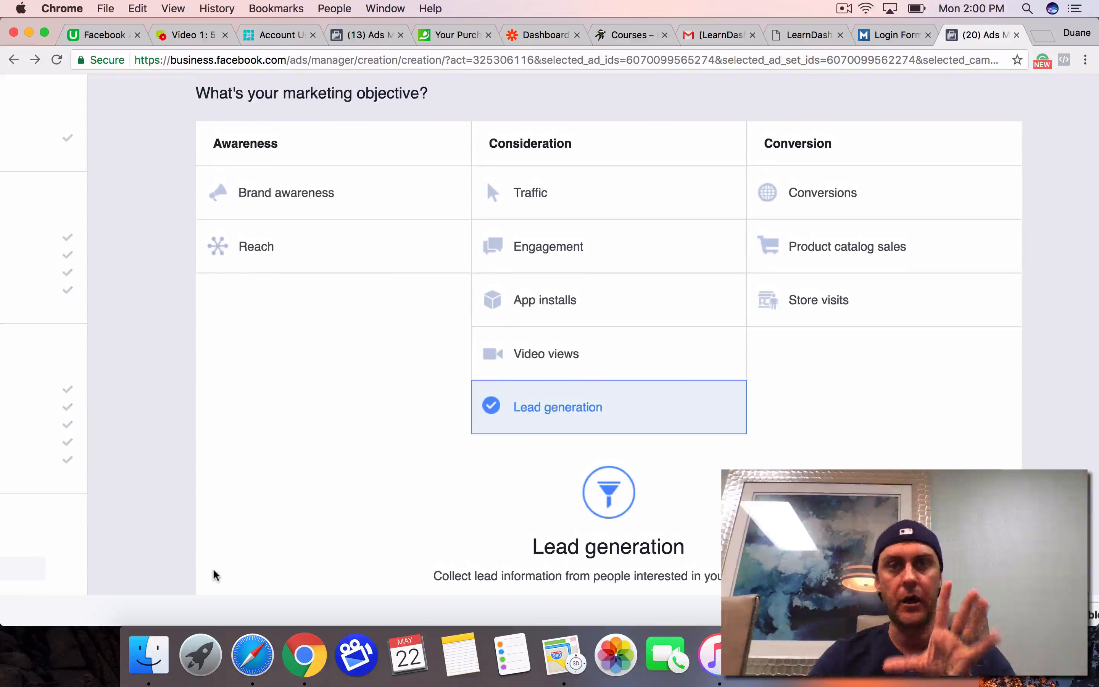
scroll(213, 568, up, 3)
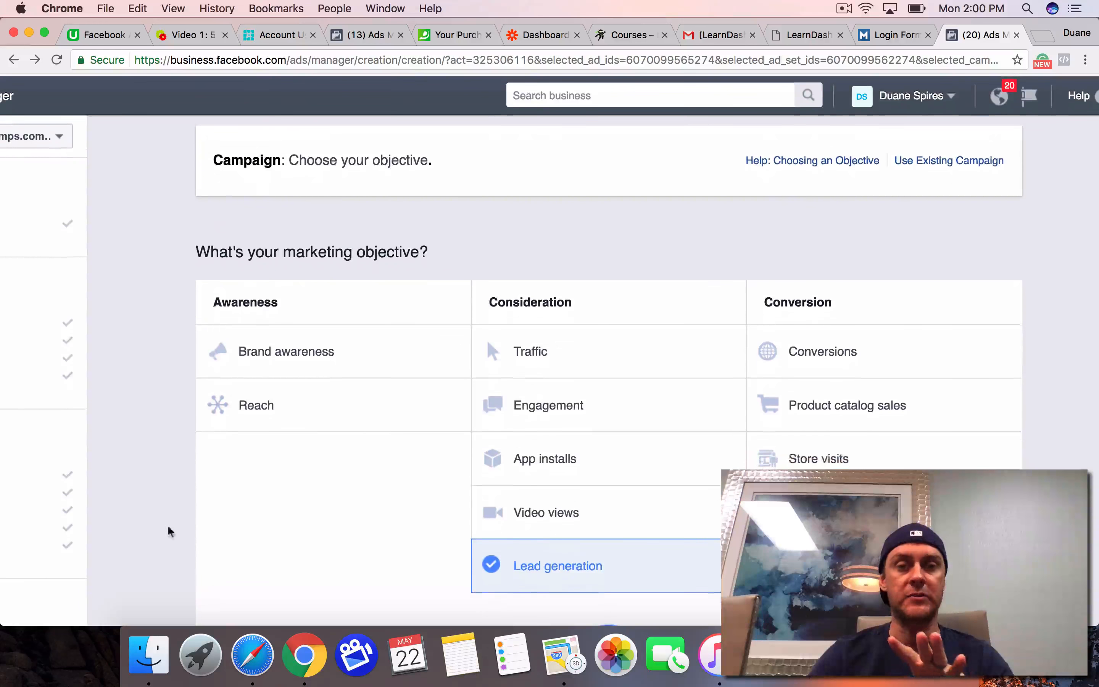
scroll(151, 484, down, 2)
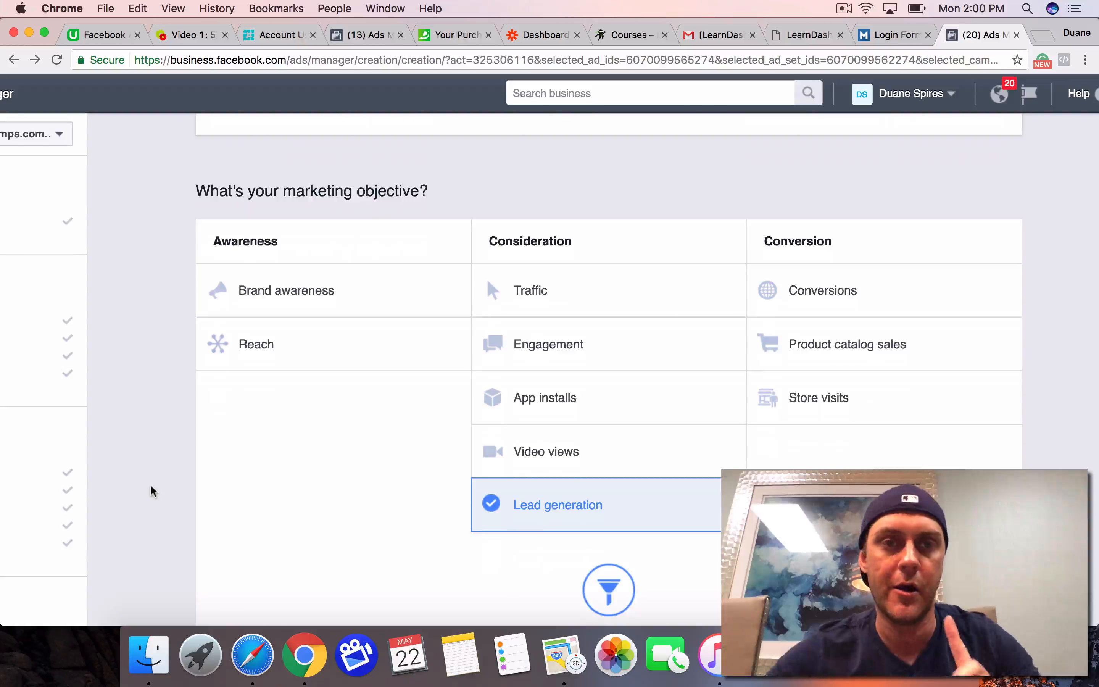
Step: Switch to the MAST Courses site, browse the course list and look through the After School Program course page
click(632, 35)
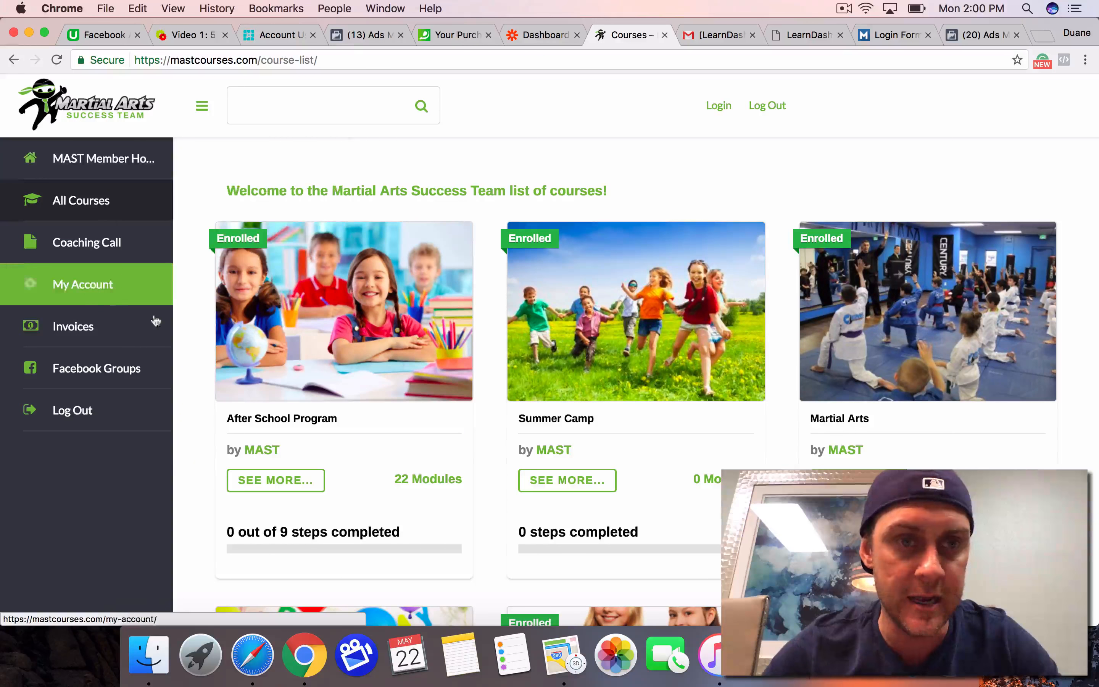
scroll(534, 346, down, 4)
scroll(534, 346, up, 3)
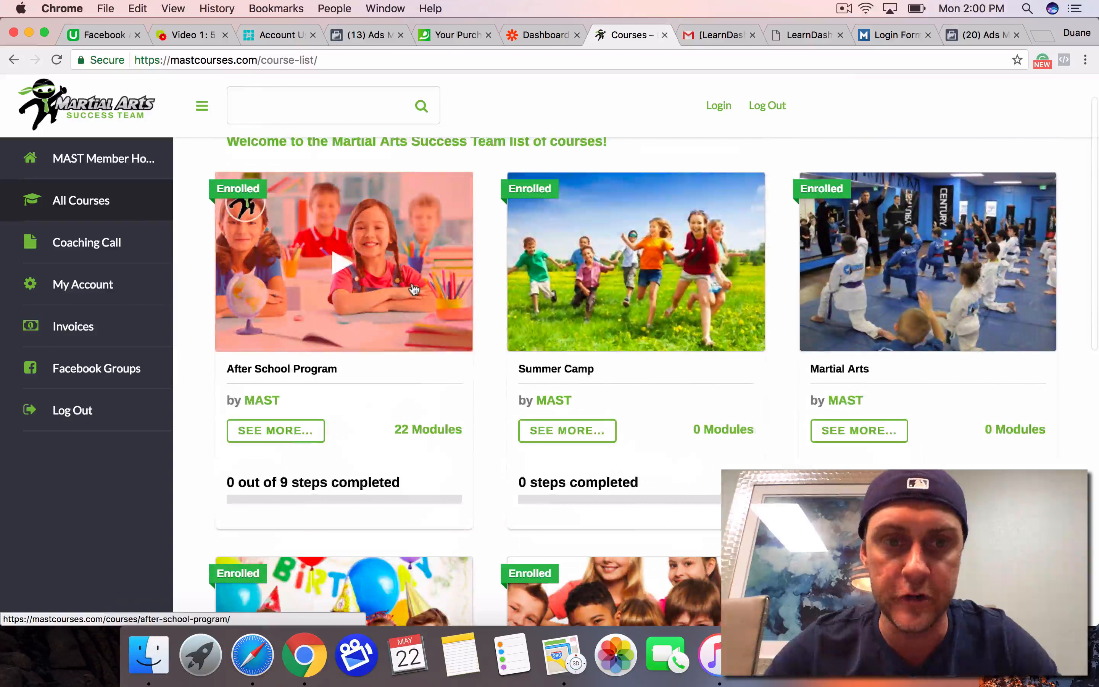
click(414, 289)
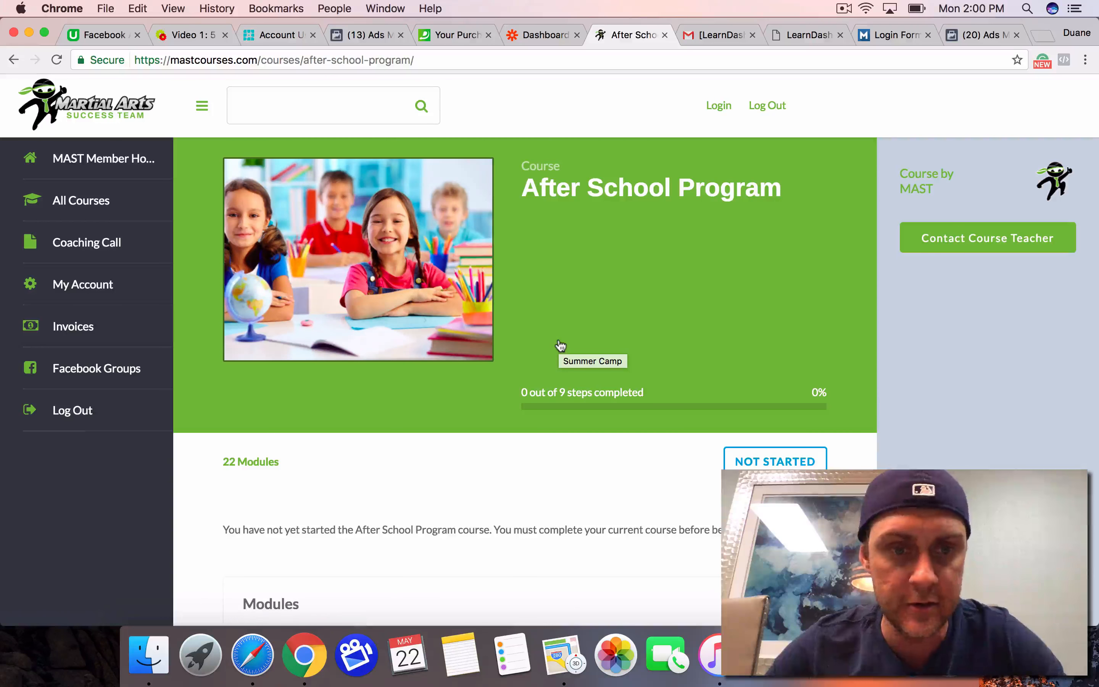
scroll(560, 345, down, 4)
scroll(560, 345, down, 15)
scroll(561, 346, up, 12)
scroll(560, 345, up, 8)
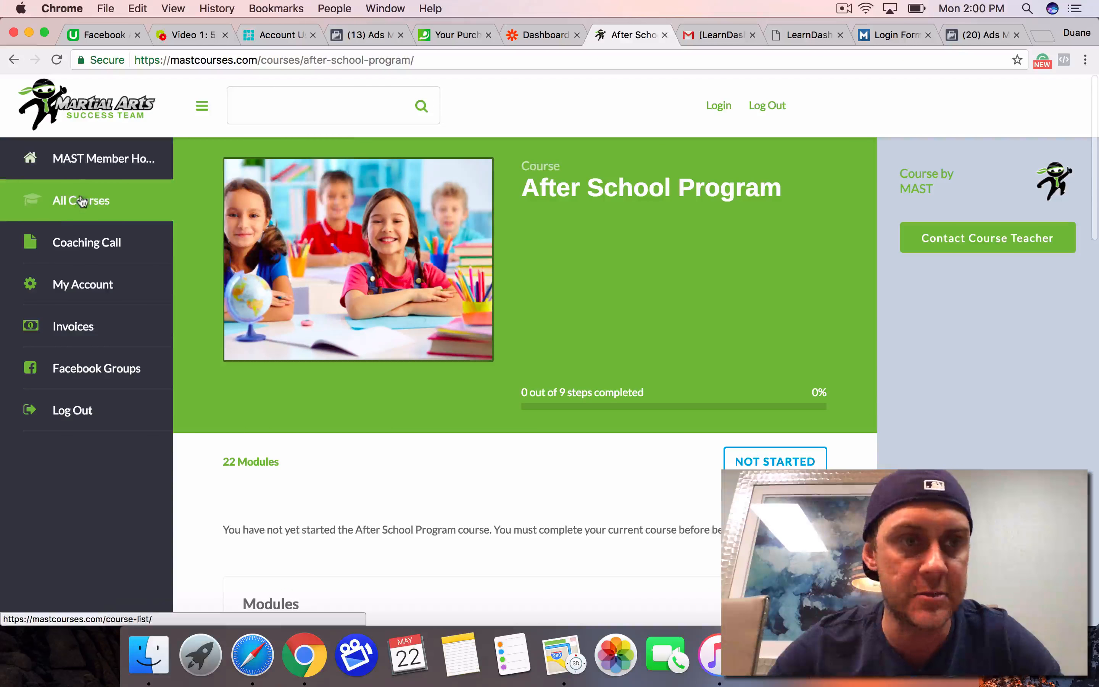
Step: Return to the list of all courses and switch back to the campaign objective page in Facebook Ads Manager
click(82, 205)
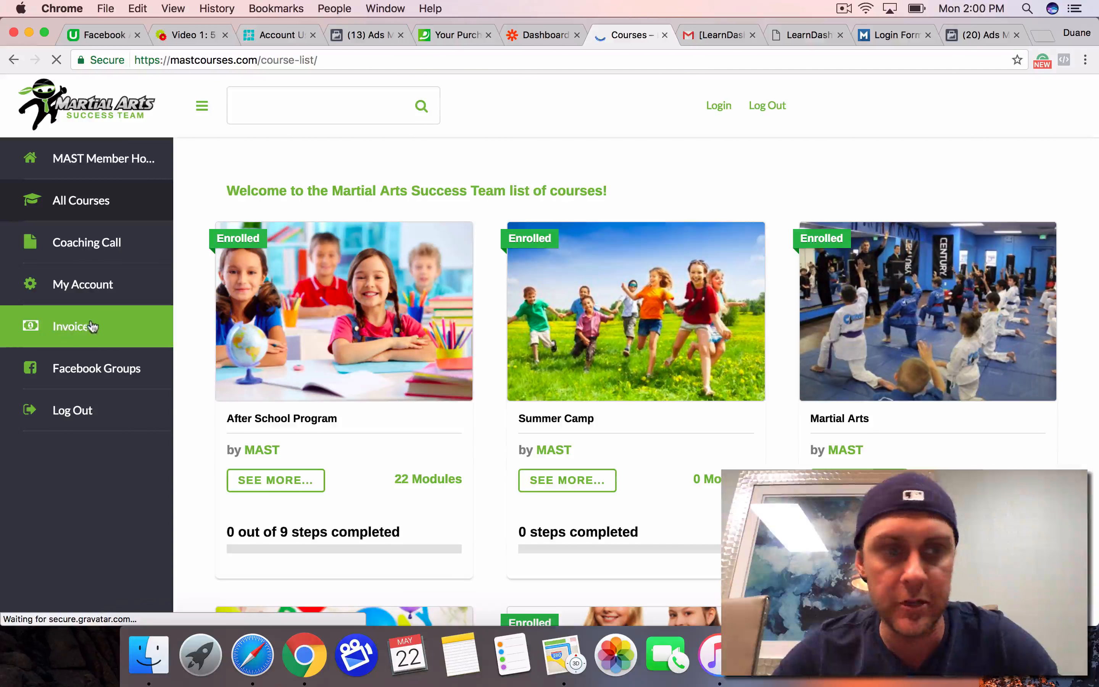
mouse_move(77, 381)
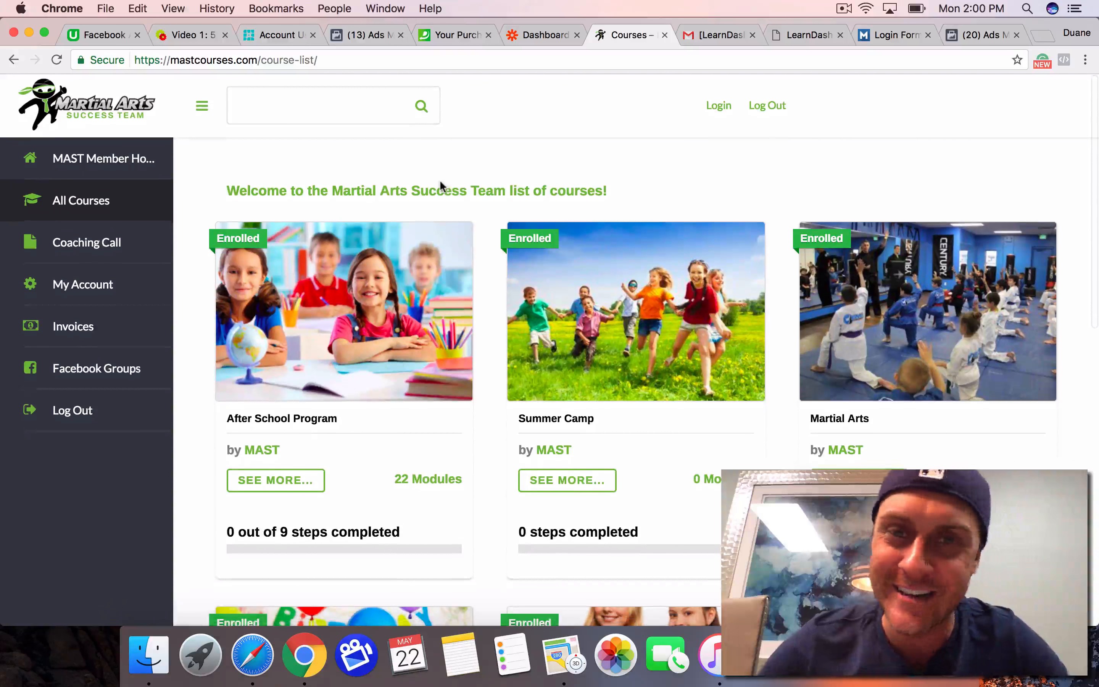
click(1000, 36)
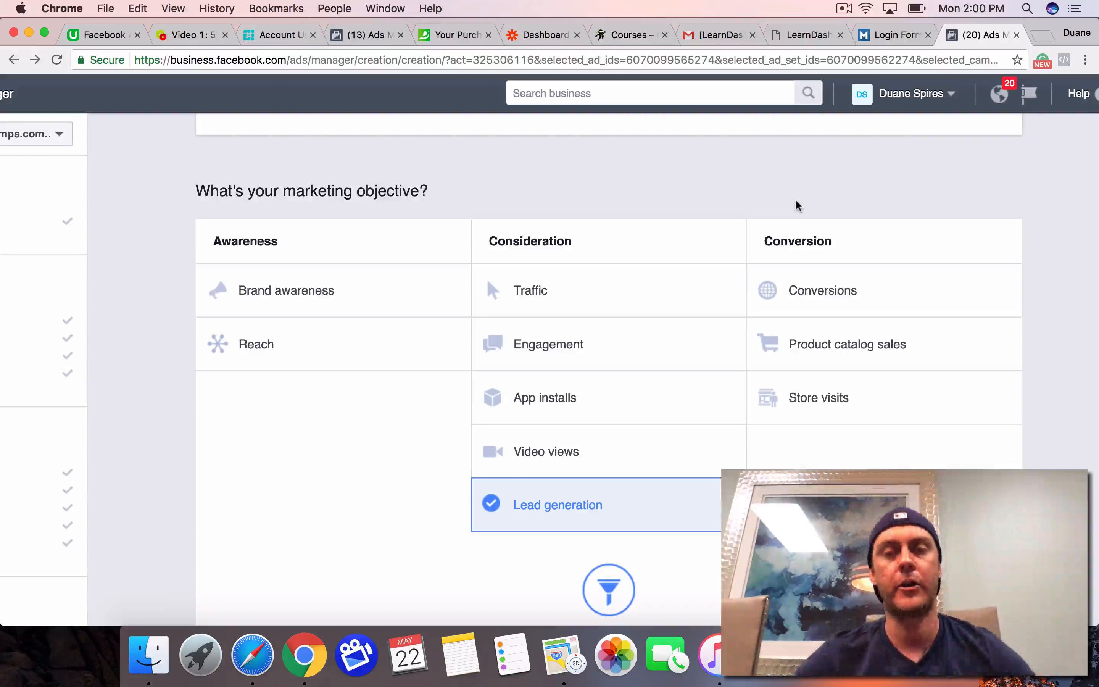